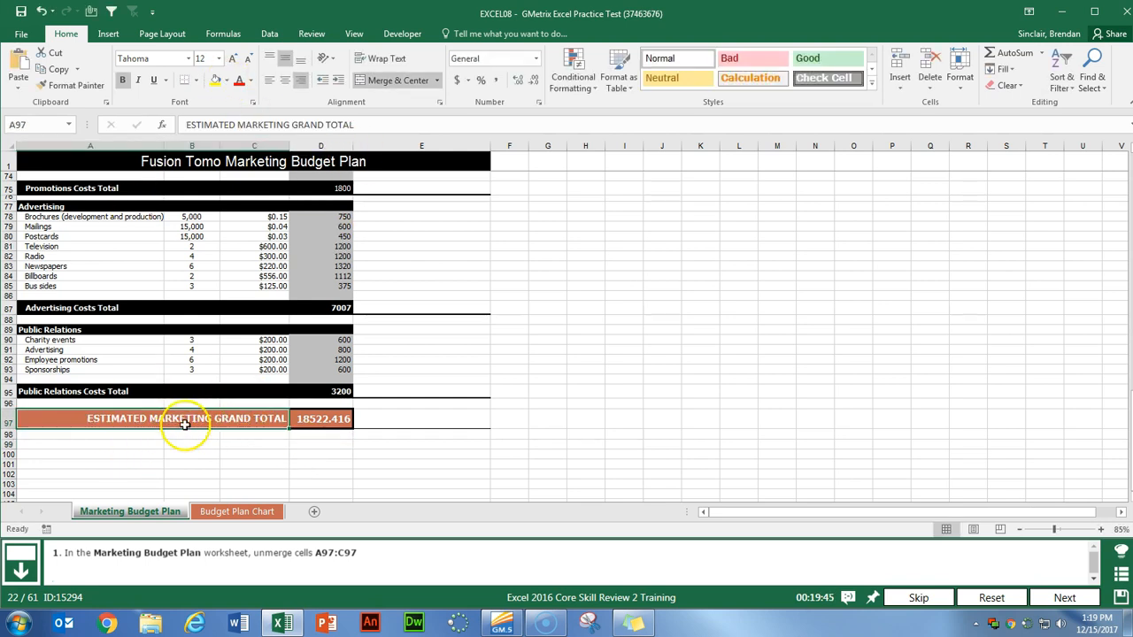
Unmerge cells A97:C97 in the Marketing Budget Plan worksheet and advance to the next practice task.
left_click(398, 81)
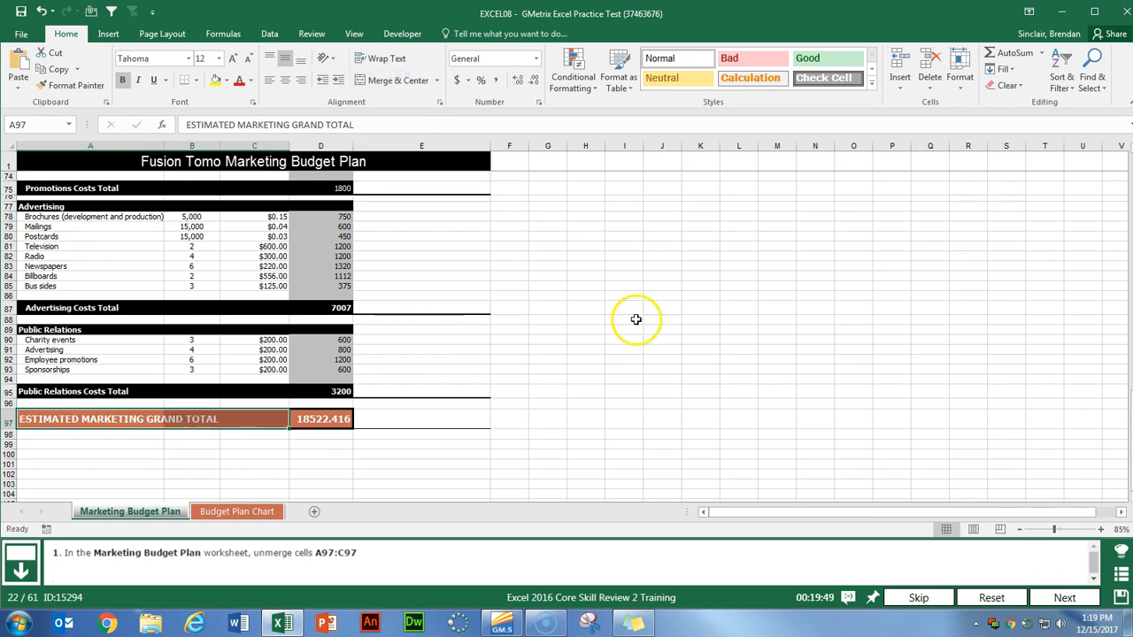
left_click(1067, 598)
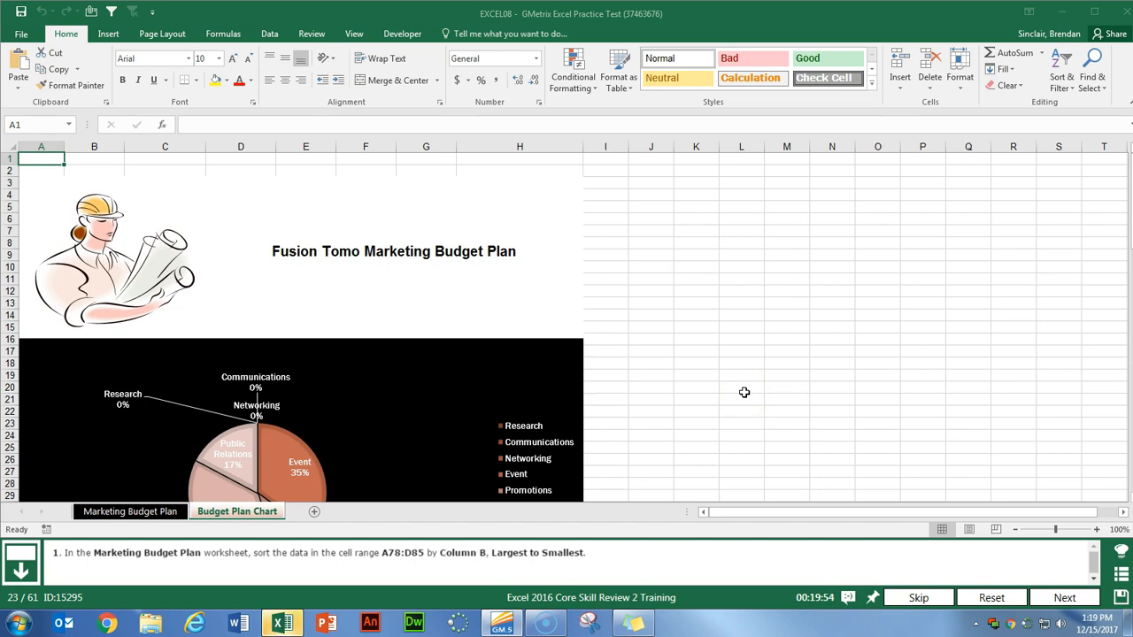
Sort range A78:D85 in the Marketing Budget Plan worksheet by Column B, Largest to Smallest, and advance to the next task.
left_click(146, 513)
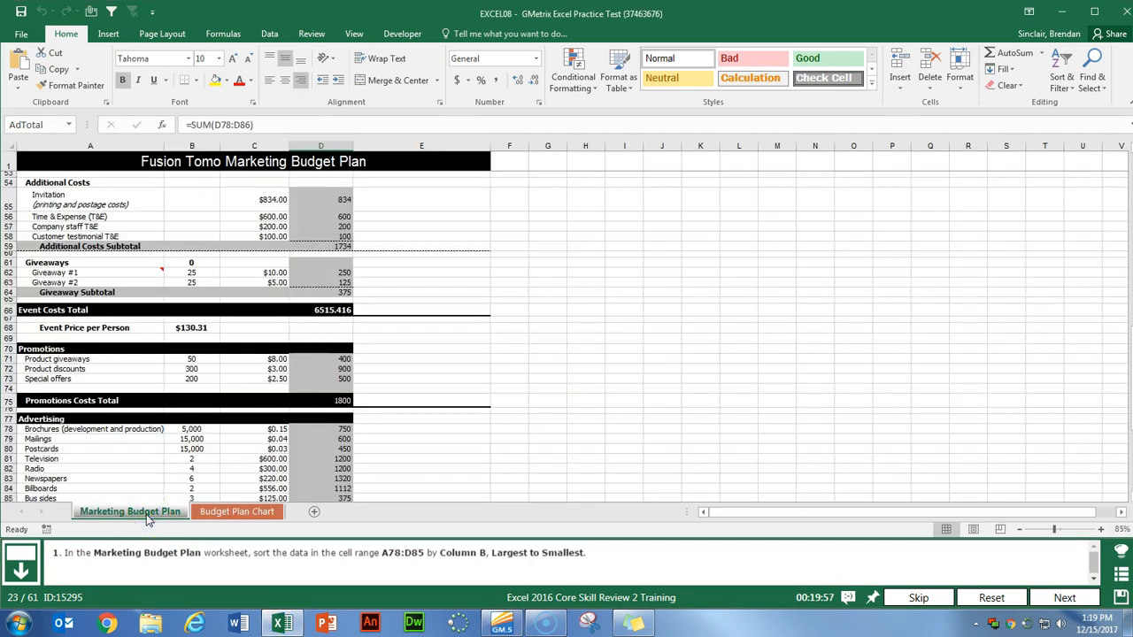
left_click(321, 420)
scroll(321, 416, "down", 7)
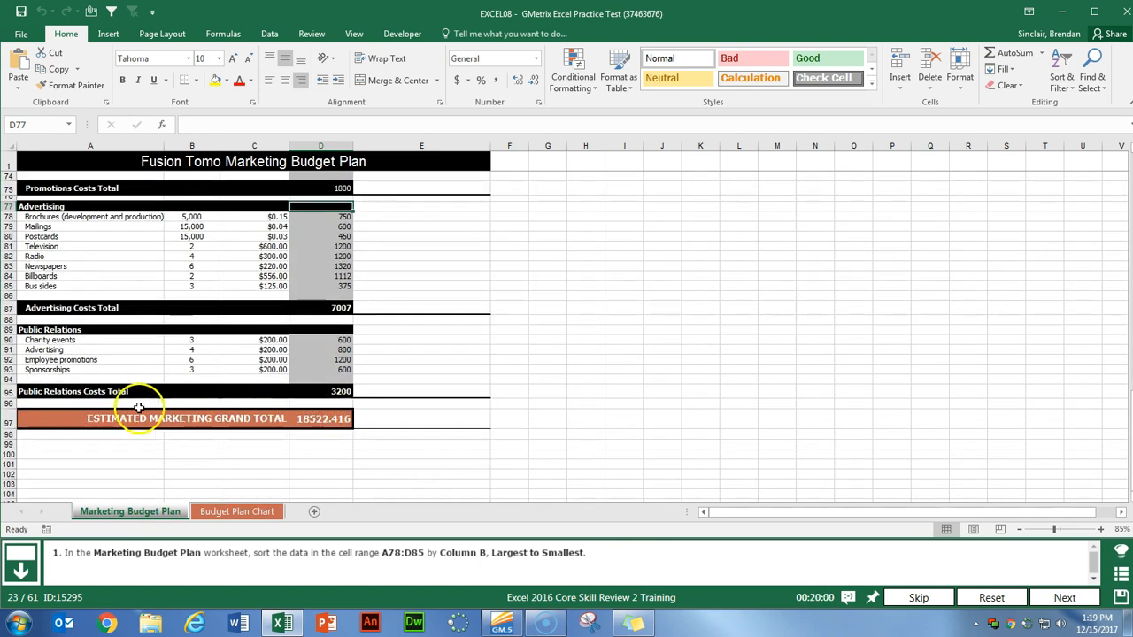
left_click(71, 219)
left_click_drag(72, 219, 334, 287)
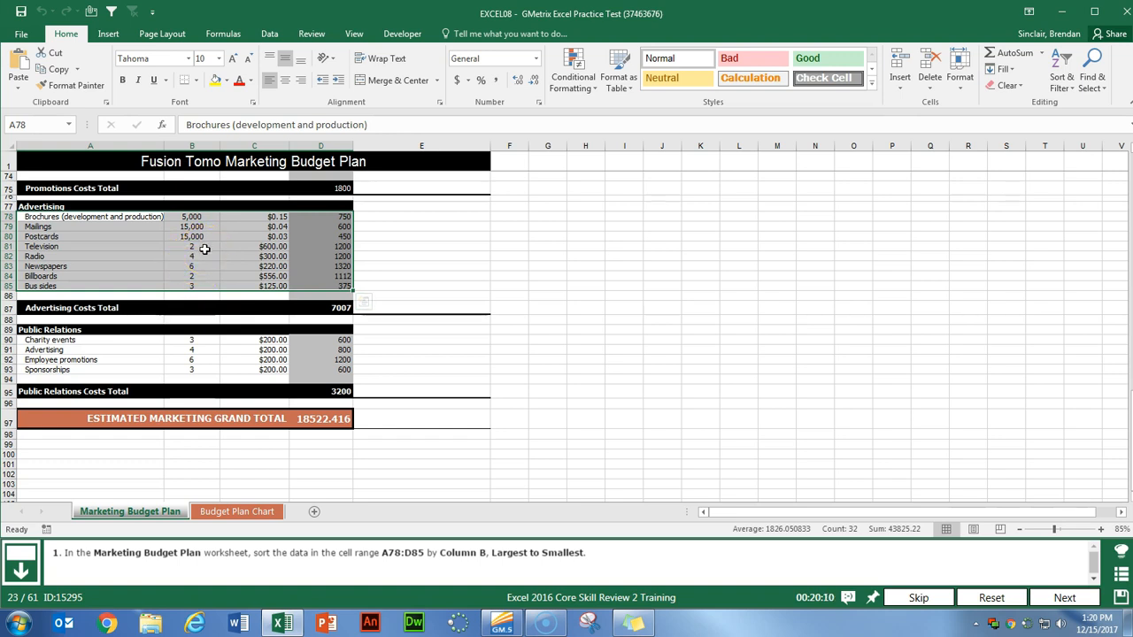
left_click(269, 34)
left_click(454, 71)
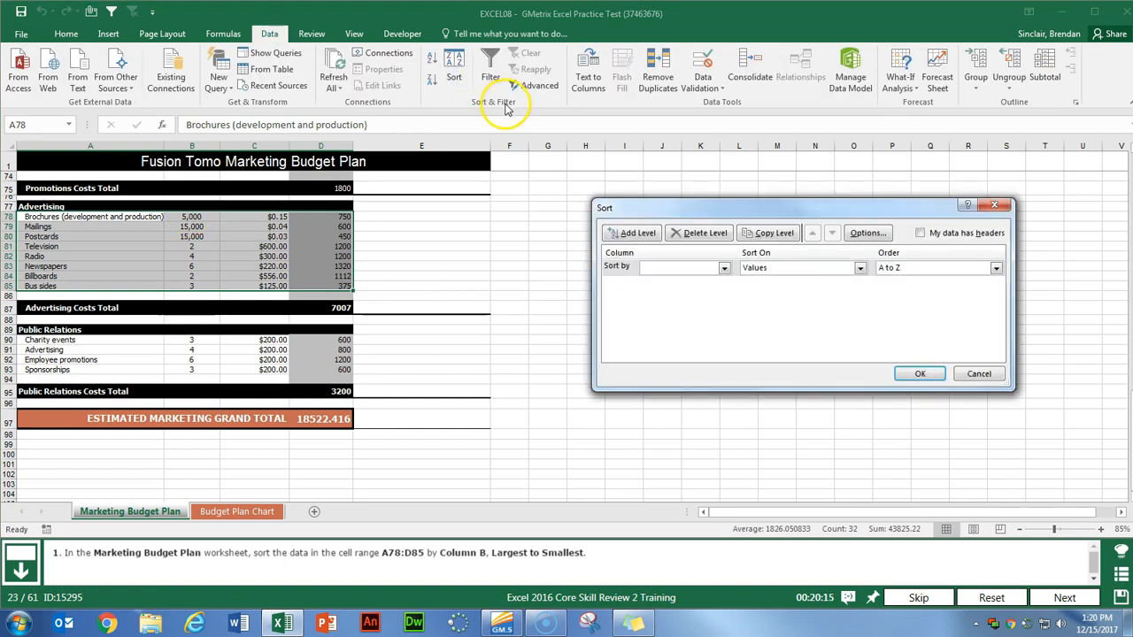
left_click(724, 267)
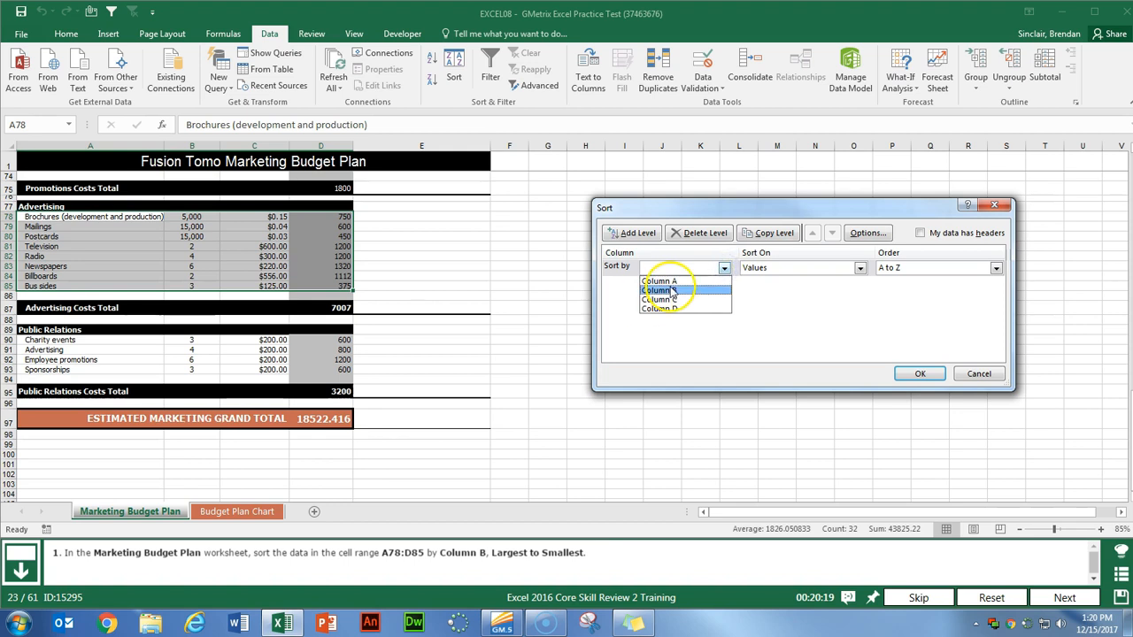
left_click(672, 291)
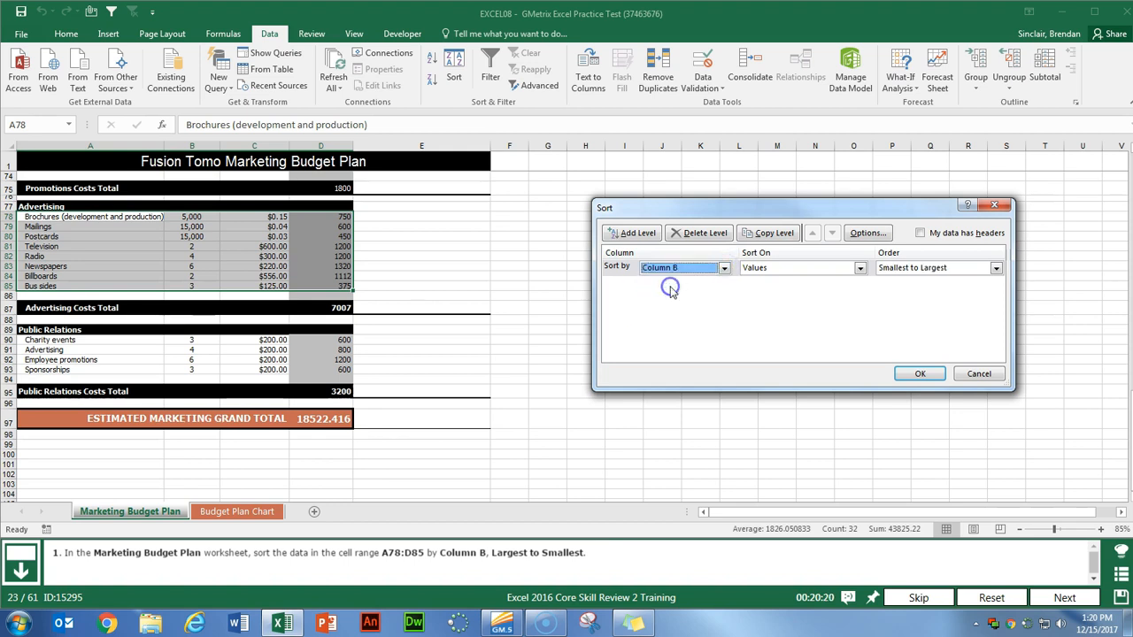
left_click(965, 268)
left_click(962, 290)
left_click(921, 374)
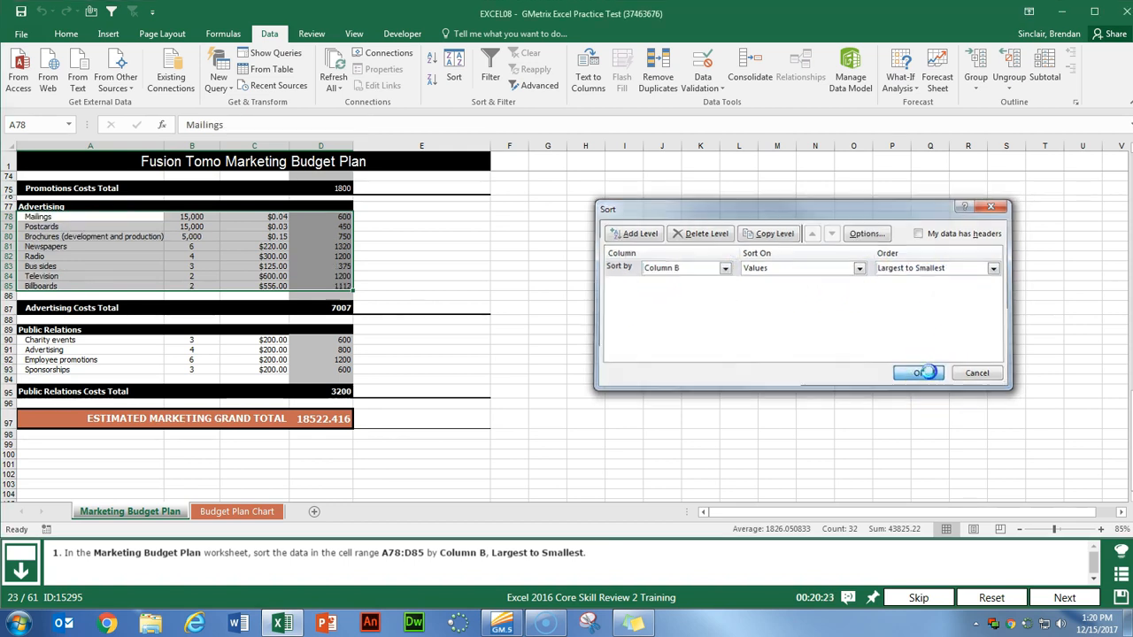
left_click(1056, 598)
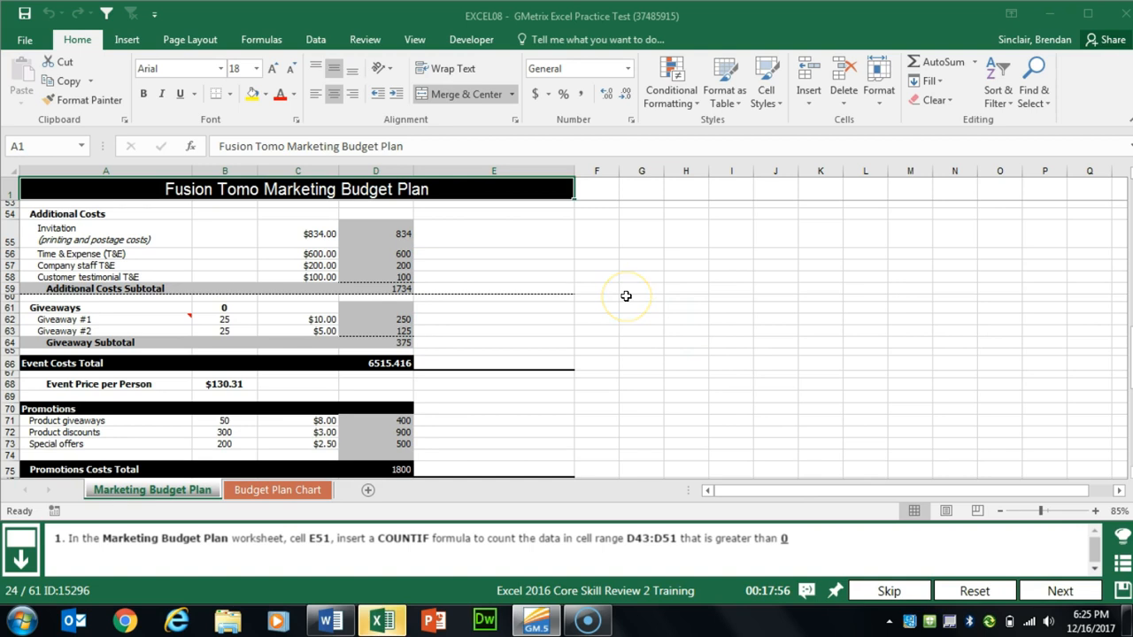
Search for the COUNTIF function and insert it in cell E51 of the Marketing Budget Plan worksheet.
left_click(513, 342)
scroll(506, 271, "up", 2)
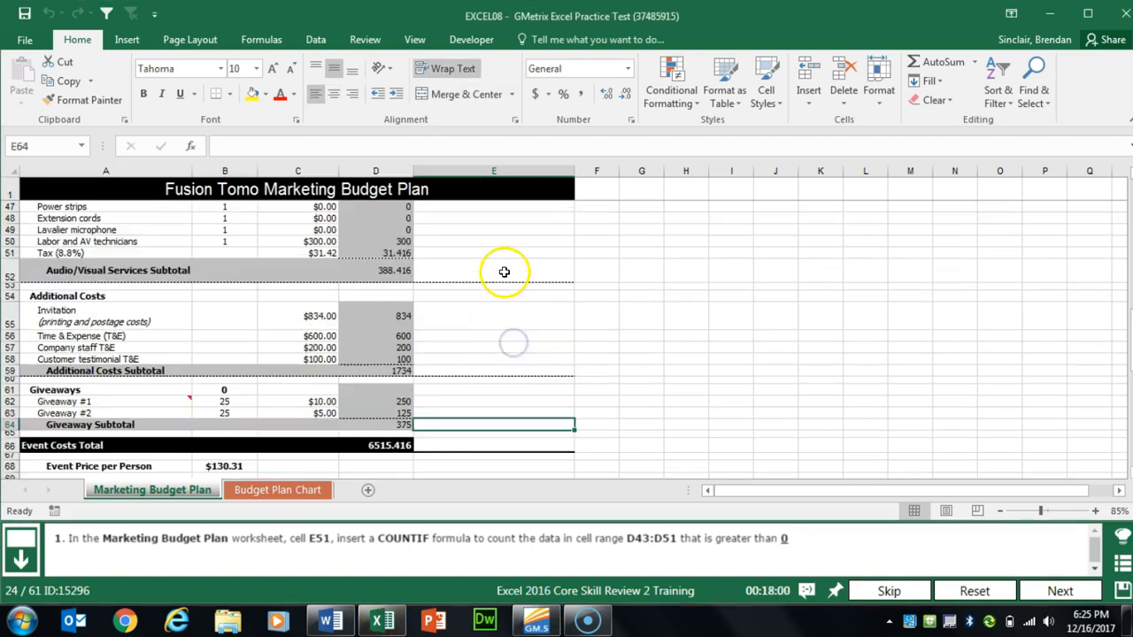
left_click(469, 253)
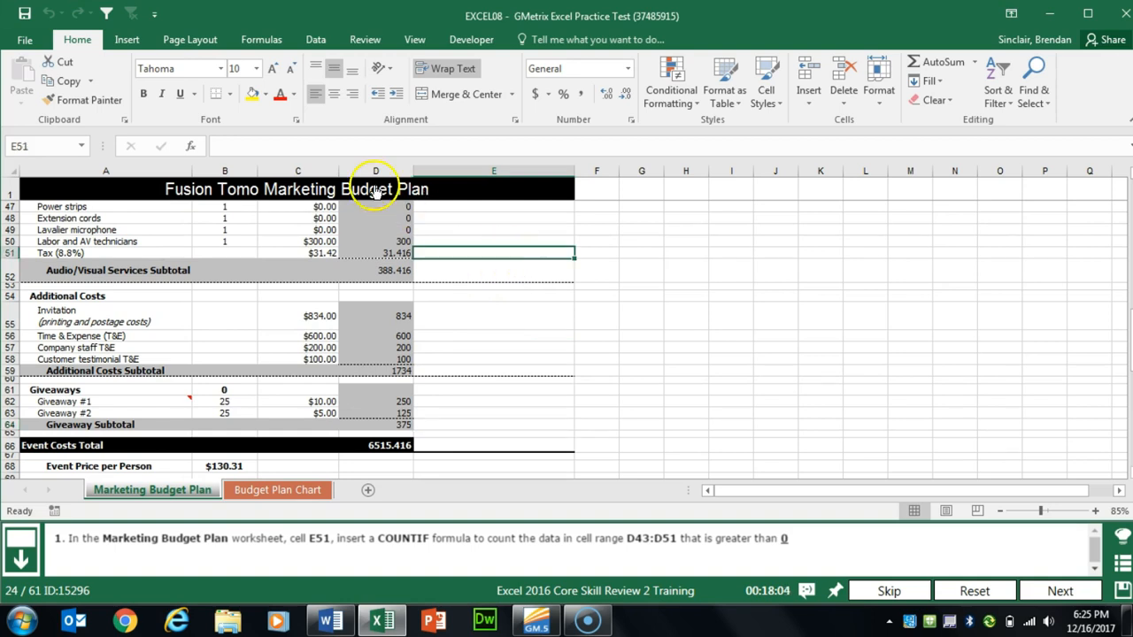
left_click(192, 148)
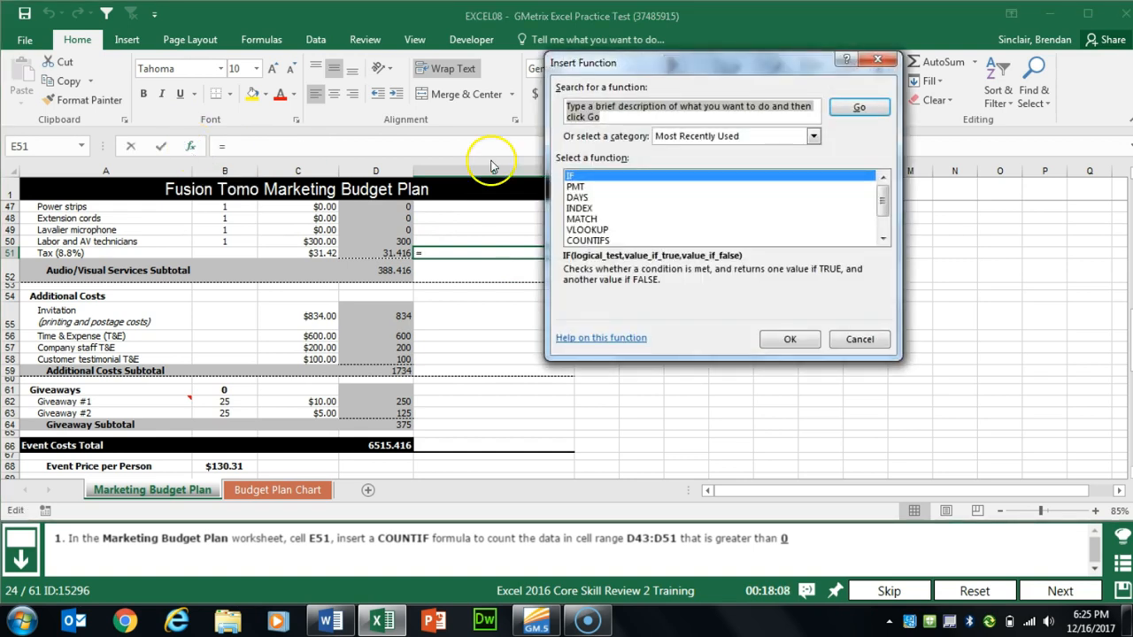
type("countif")
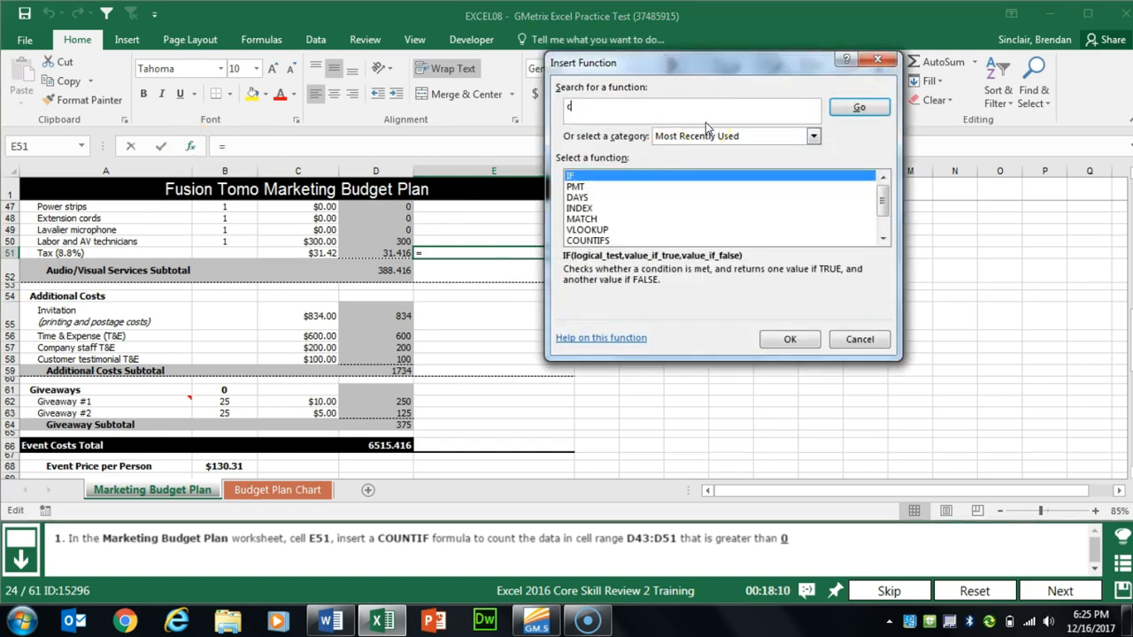
left_click(860, 108)
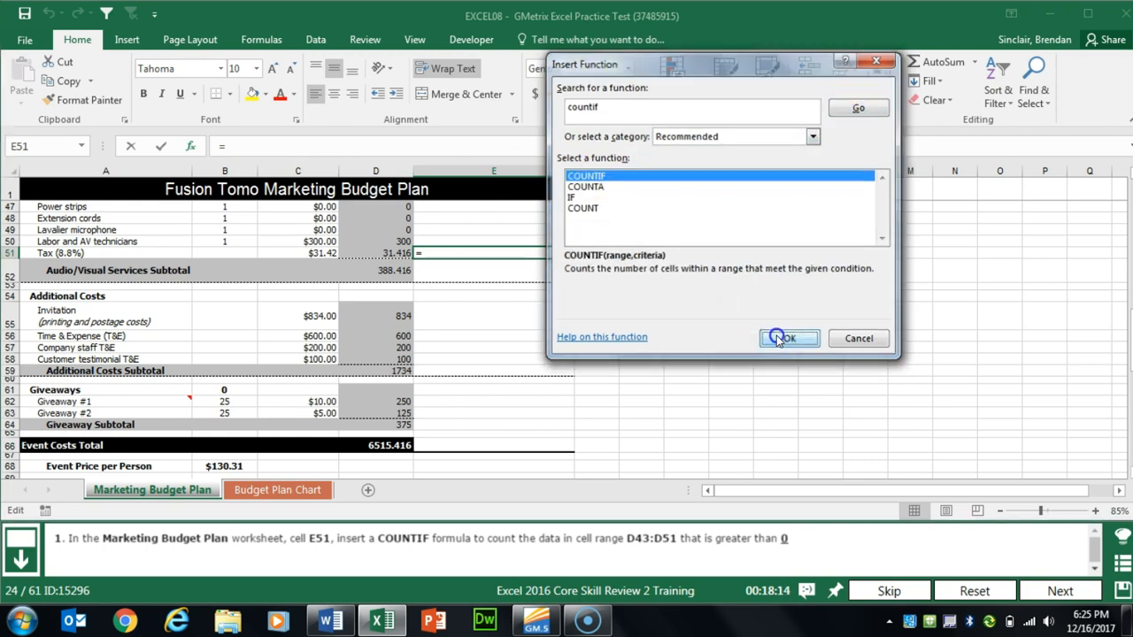
left_click(789, 339)
Set the COUNTIF range to D43:D51 and the criteria to >0, and confirm the formula.
left_click(729, 286)
type("d43")
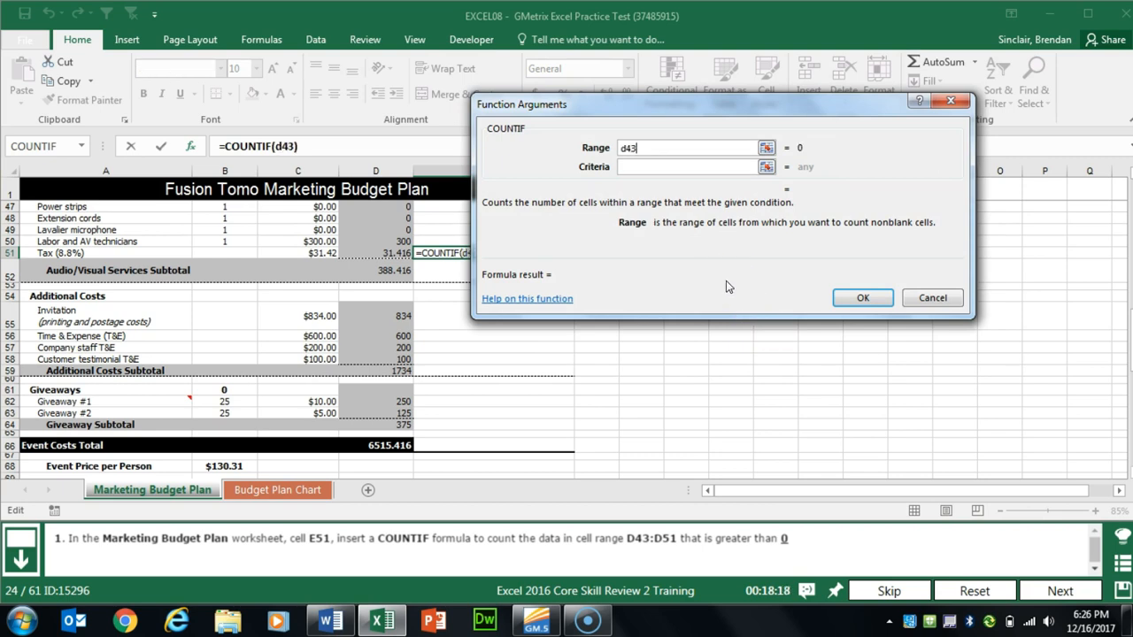
type(":D5")
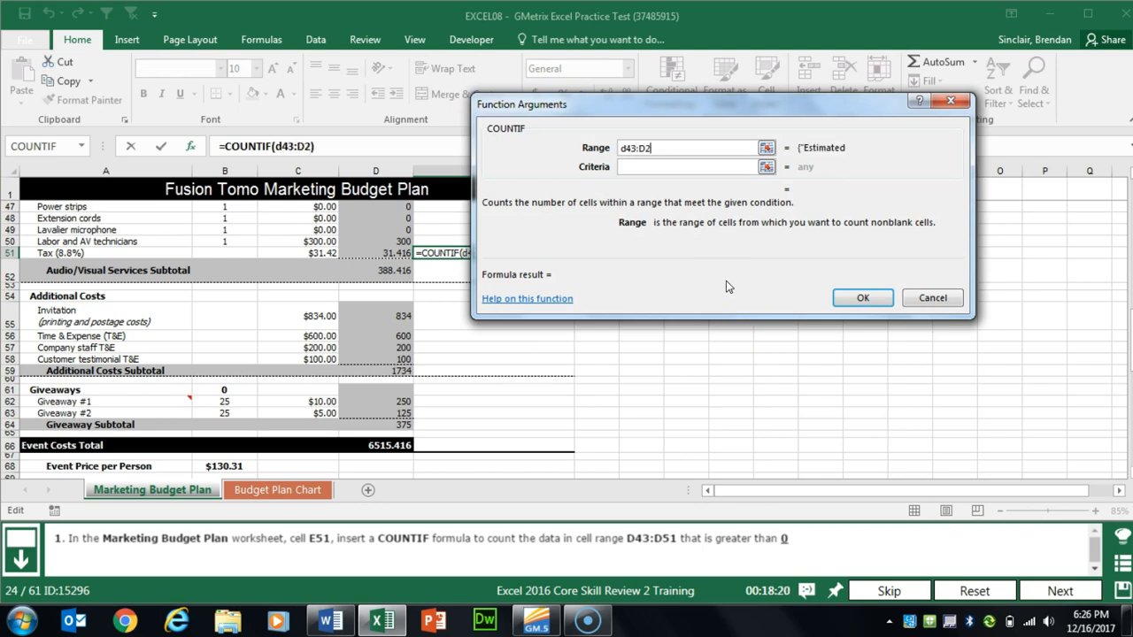
type("1")
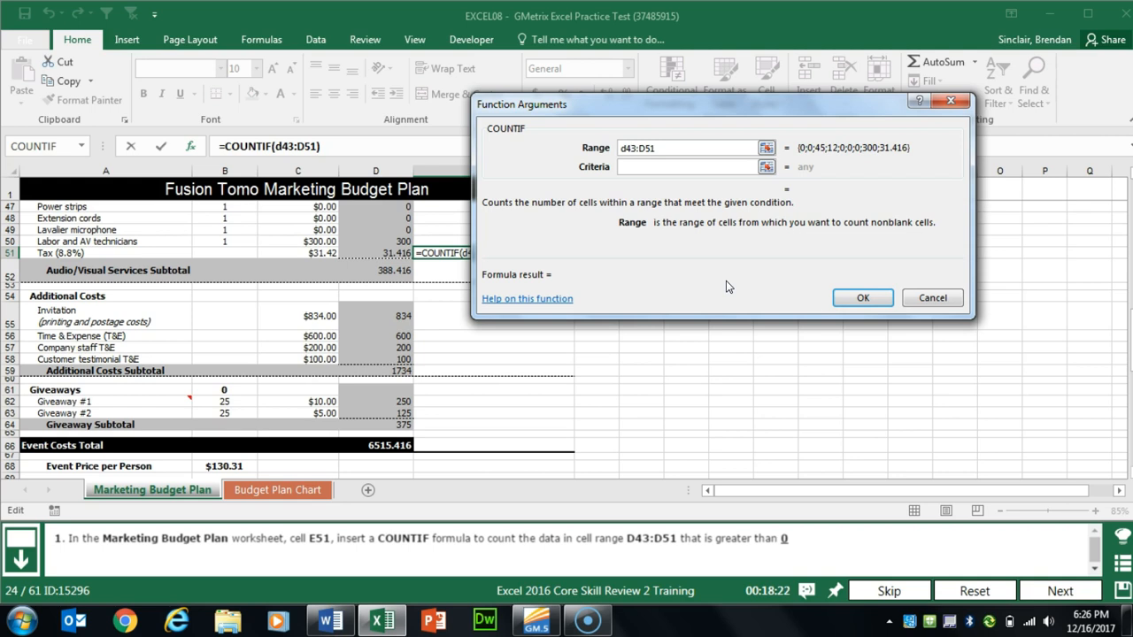
key("Tab")
type(">")
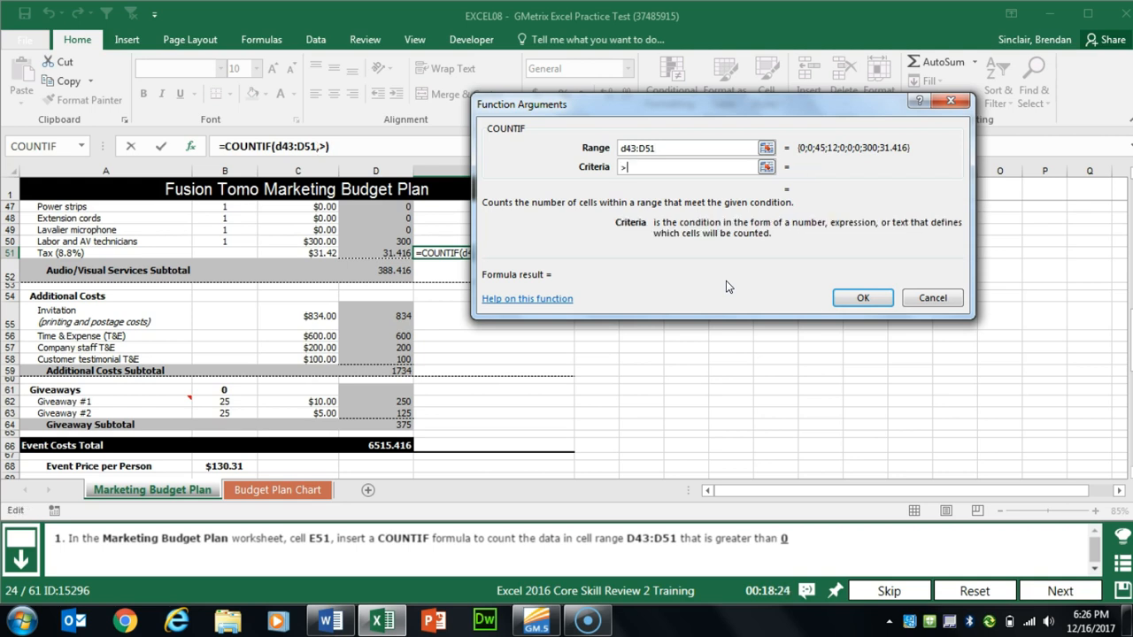
type("0")
left_click(872, 297)
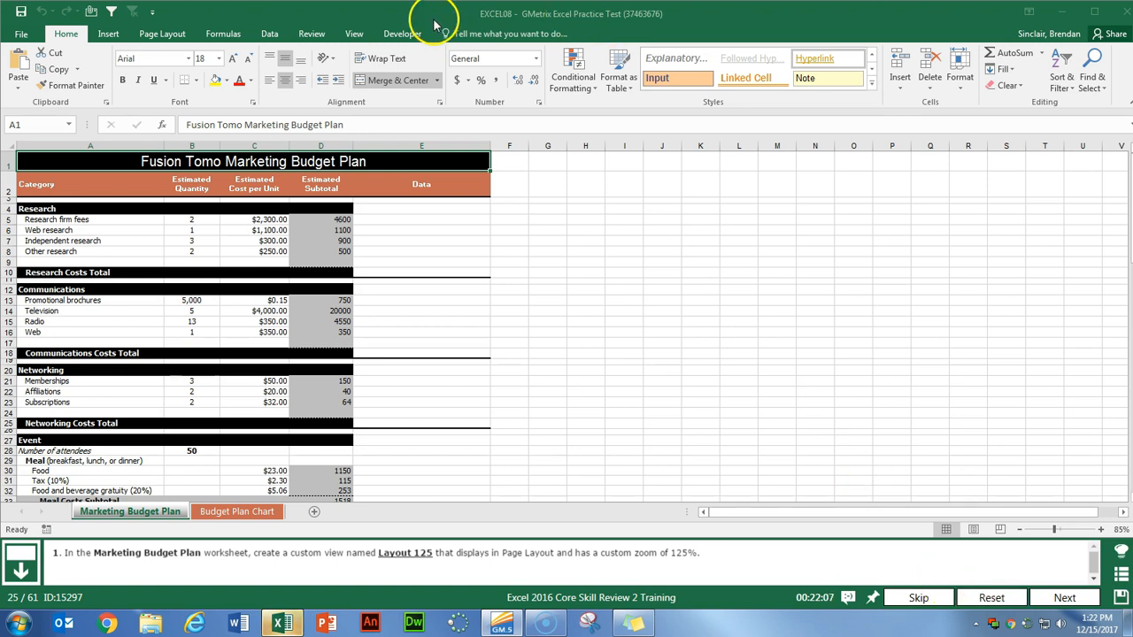
Display the Marketing Budget Plan worksheet in Page Layout view with a custom zoom of 125%.
left_click(347, 35)
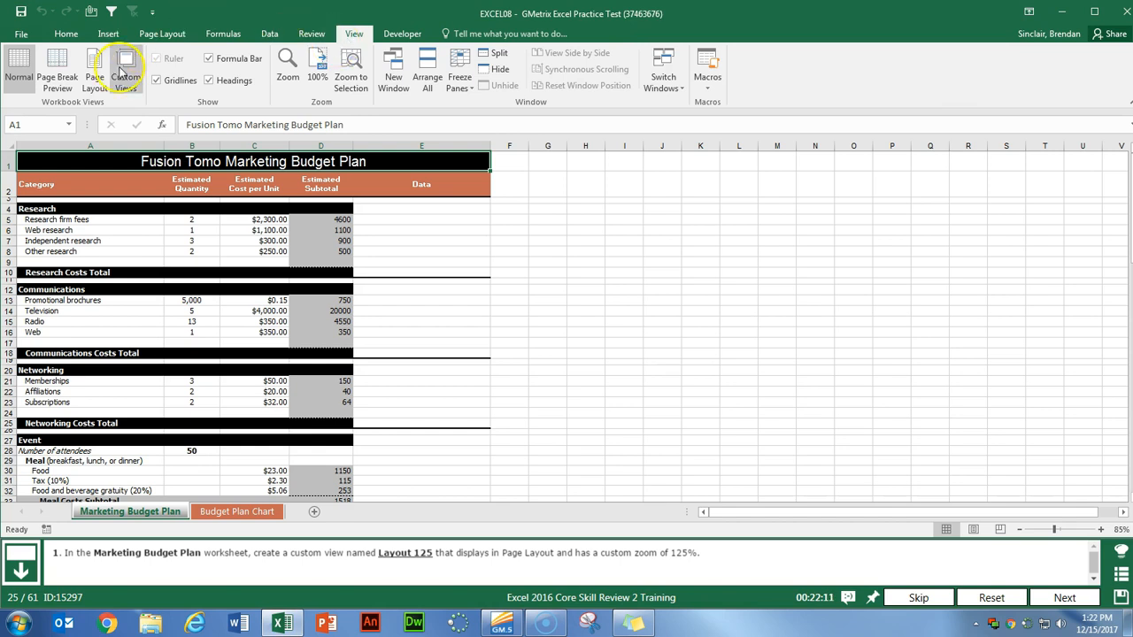
left_click(97, 84)
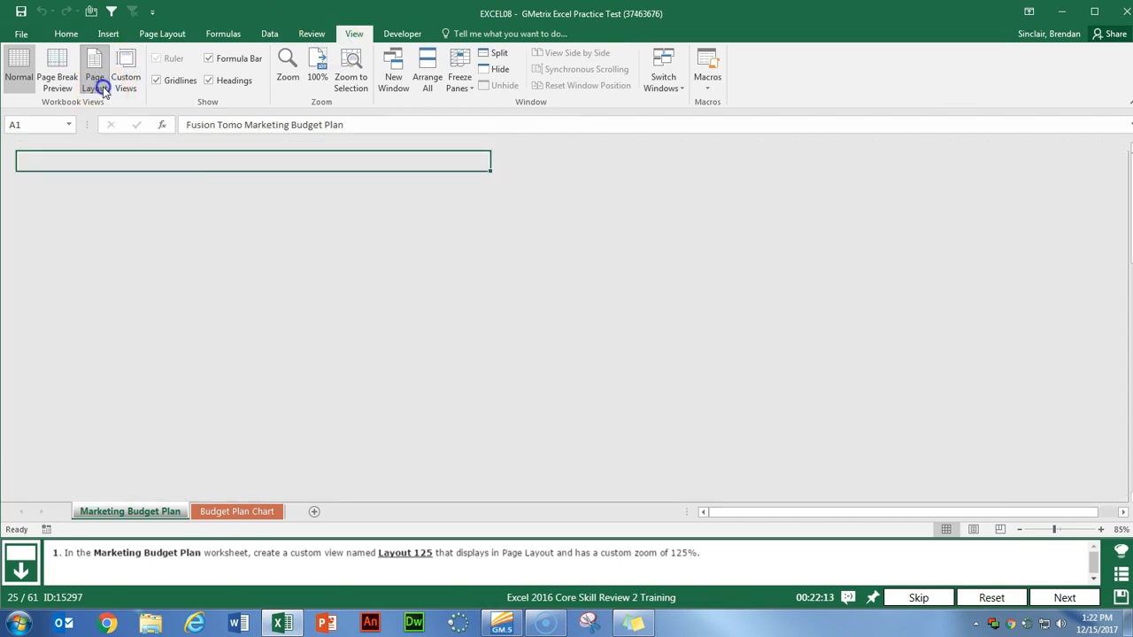
left_click(288, 75)
left_click(579, 317)
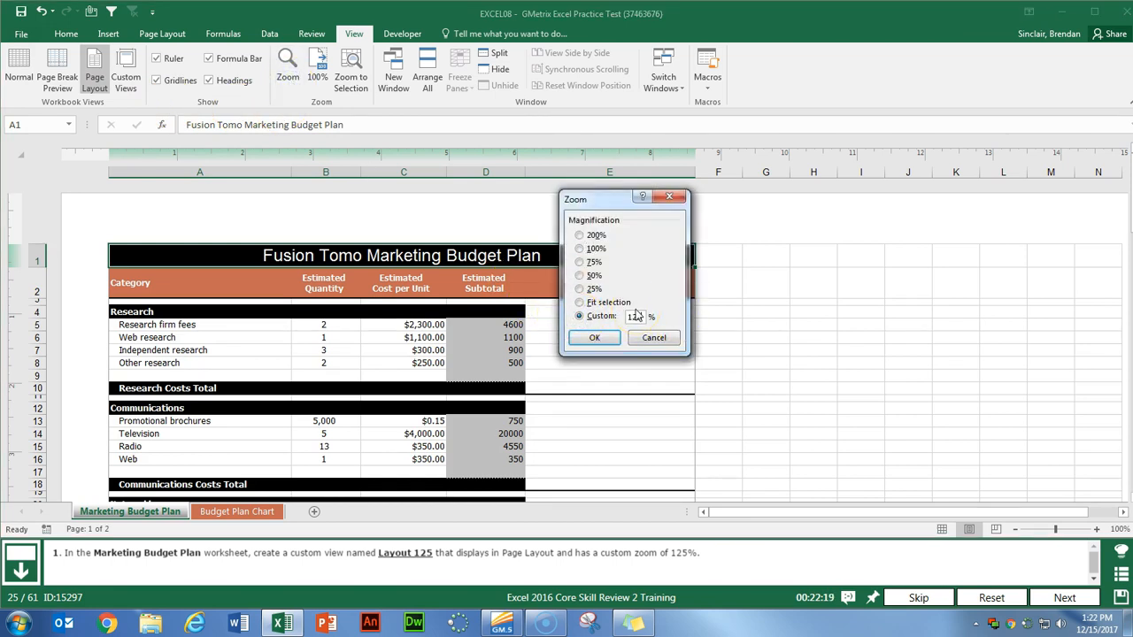
type("125")
left_click(598, 338)
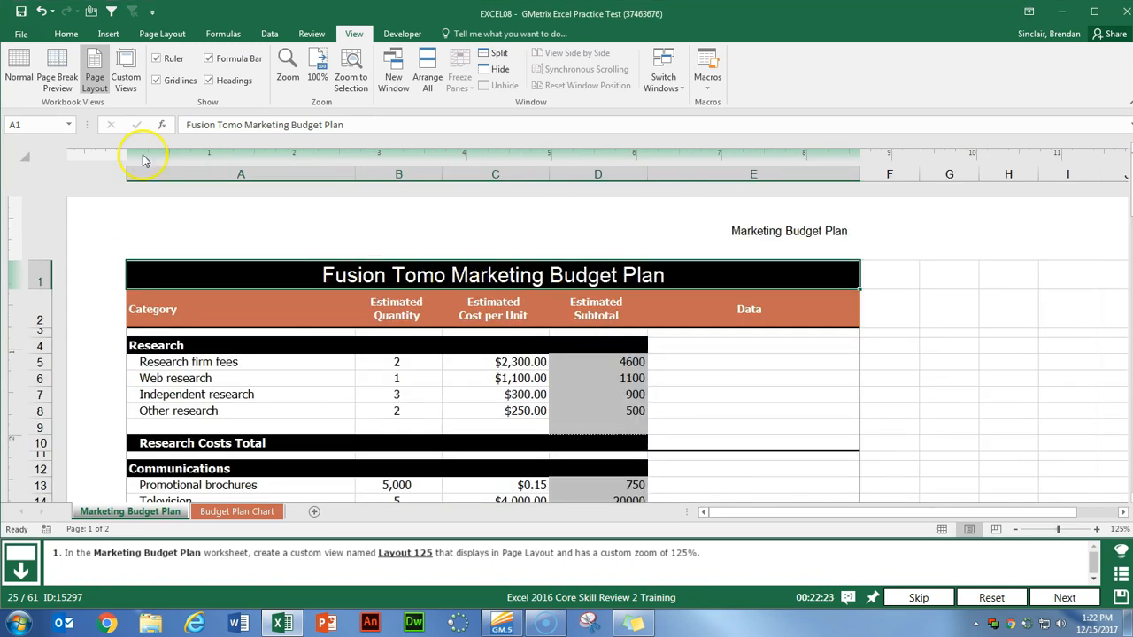
Save the current display as a custom view named Layout 125 and advance to the next task.
left_click(126, 84)
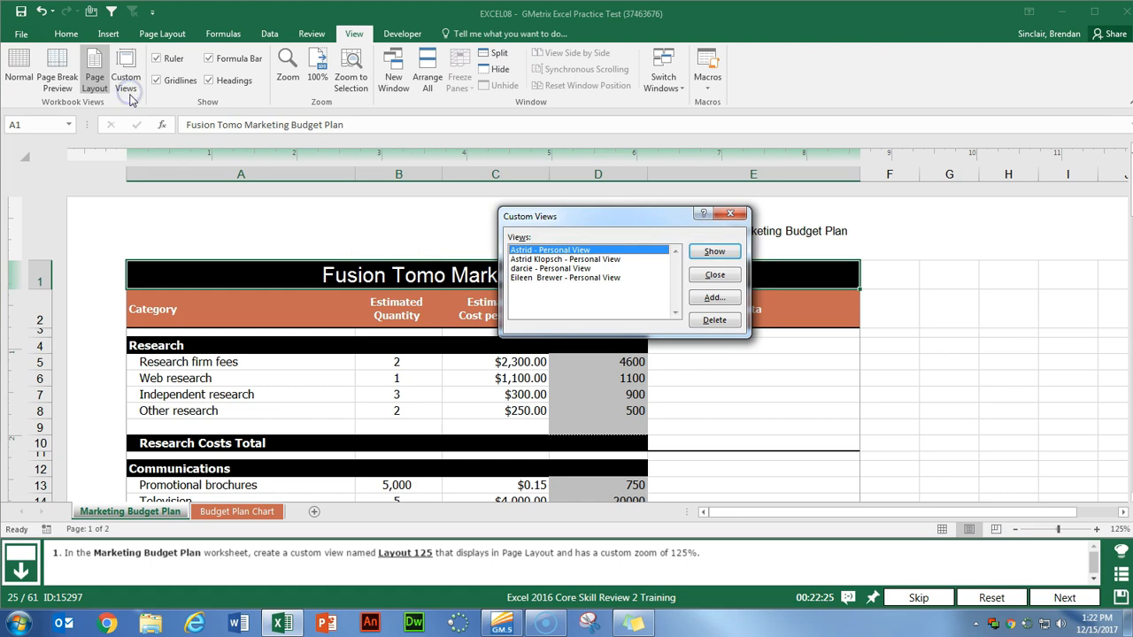
left_click(722, 298)
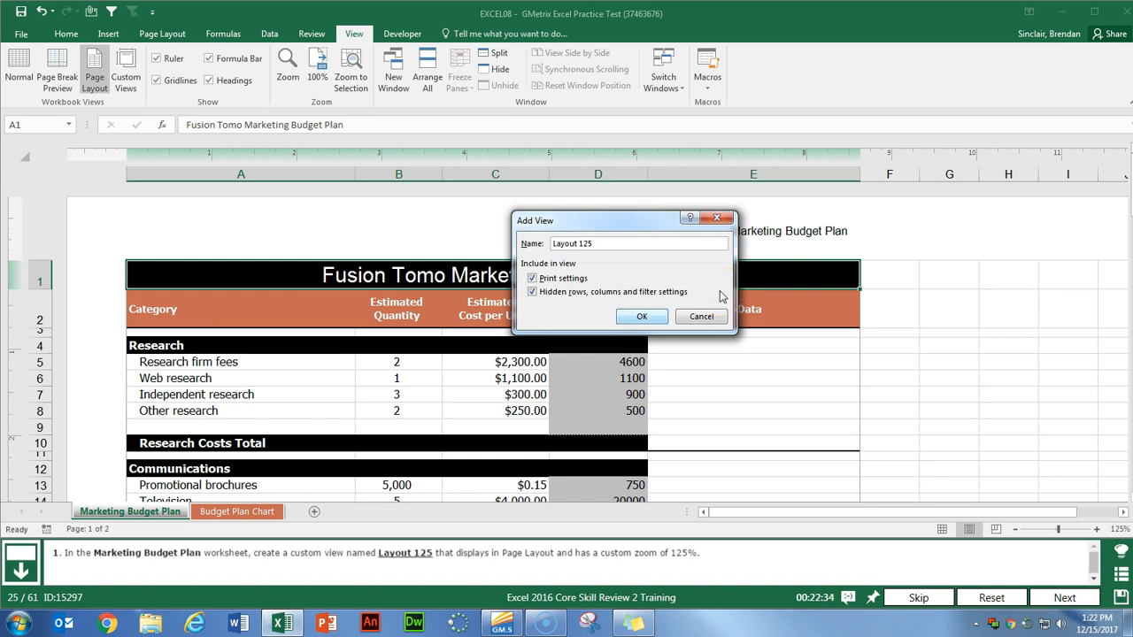
left_click(644, 316)
left_click(1060, 597)
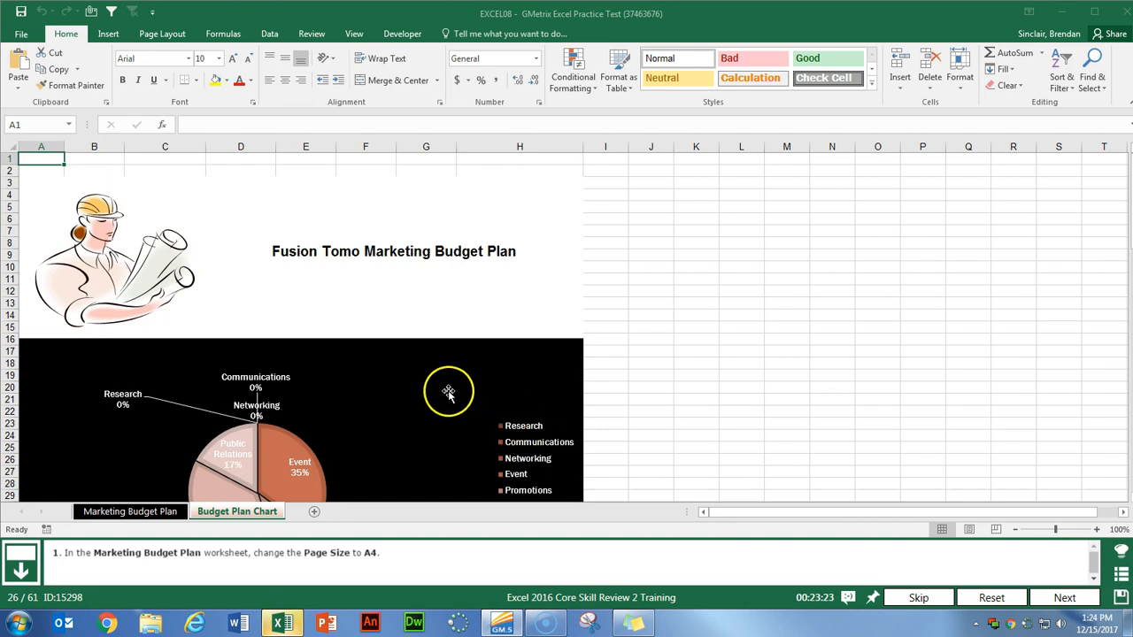
Change the page size of the Marketing Budget Plan worksheet to A4.
left_click(142, 513)
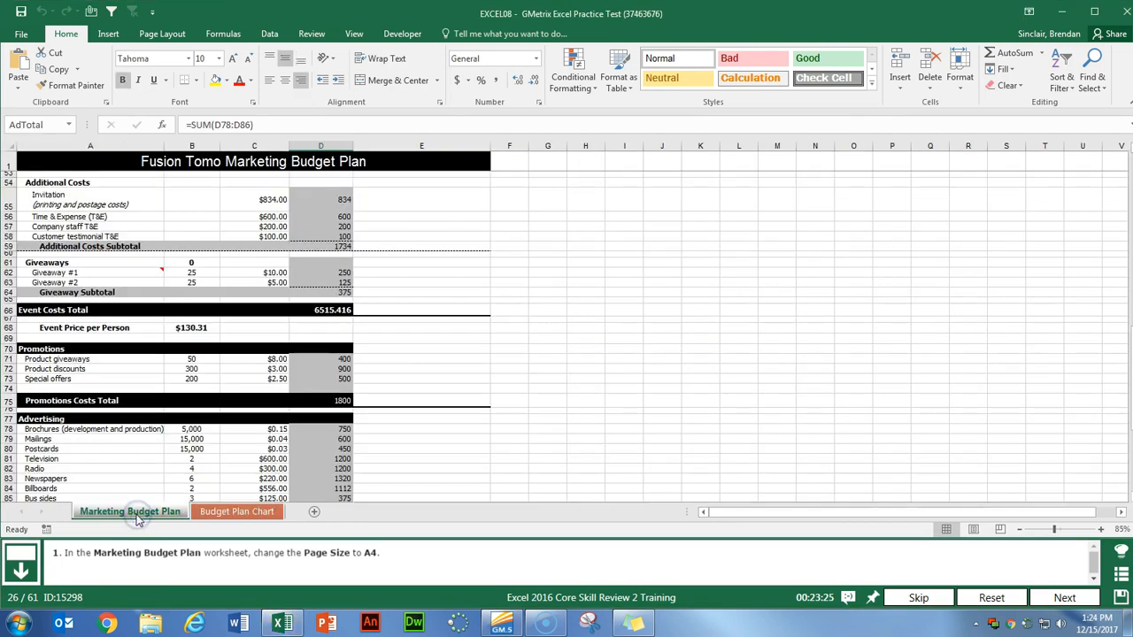
left_click(170, 38)
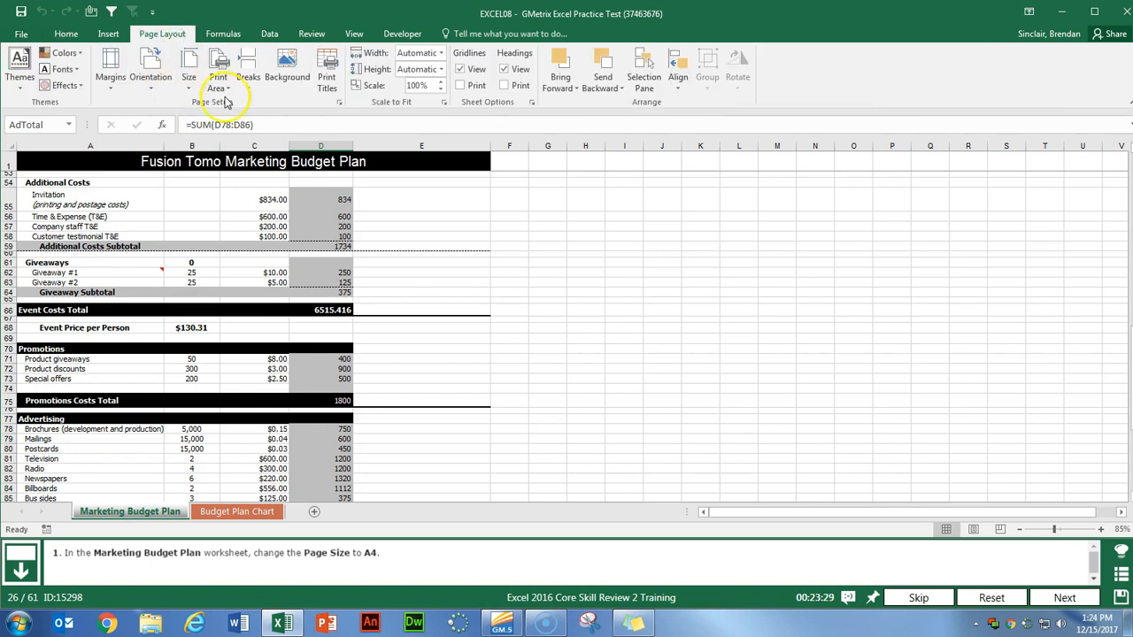
left_click(189, 87)
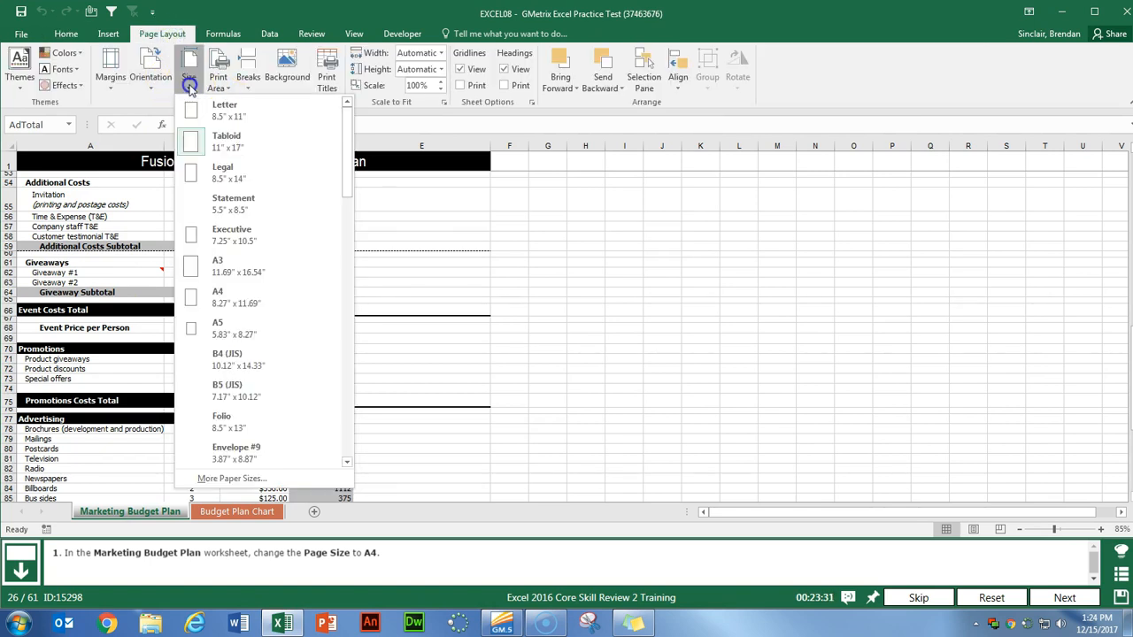
left_click(274, 304)
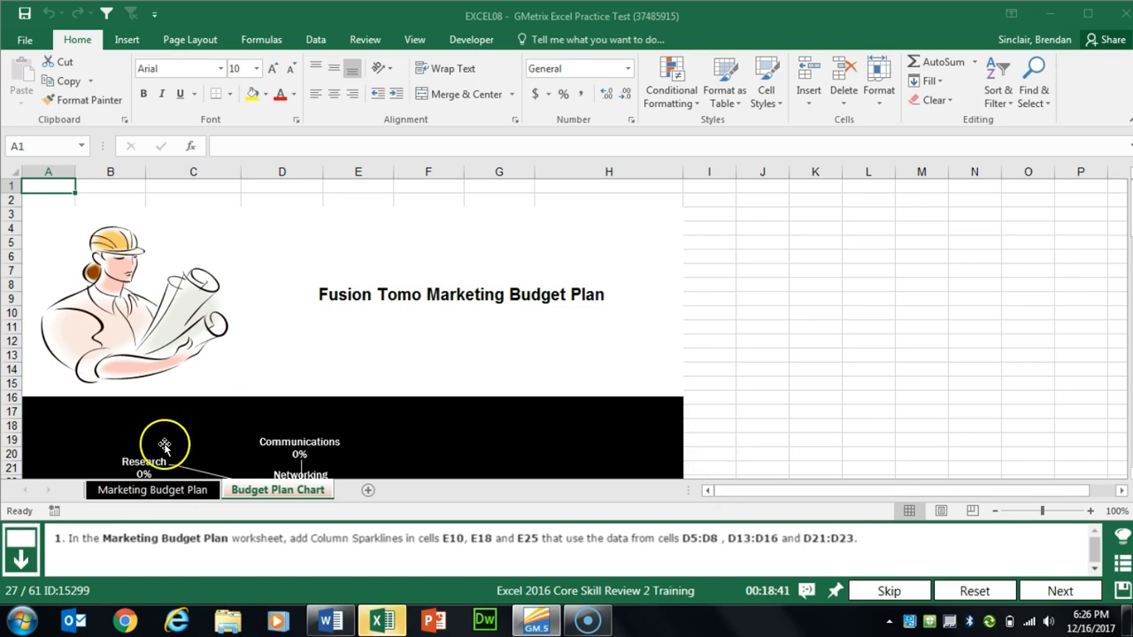
Insert a column sparkline in cell E10 of the Marketing Budget Plan worksheet using the data range D5:D8.
left_click(156, 489)
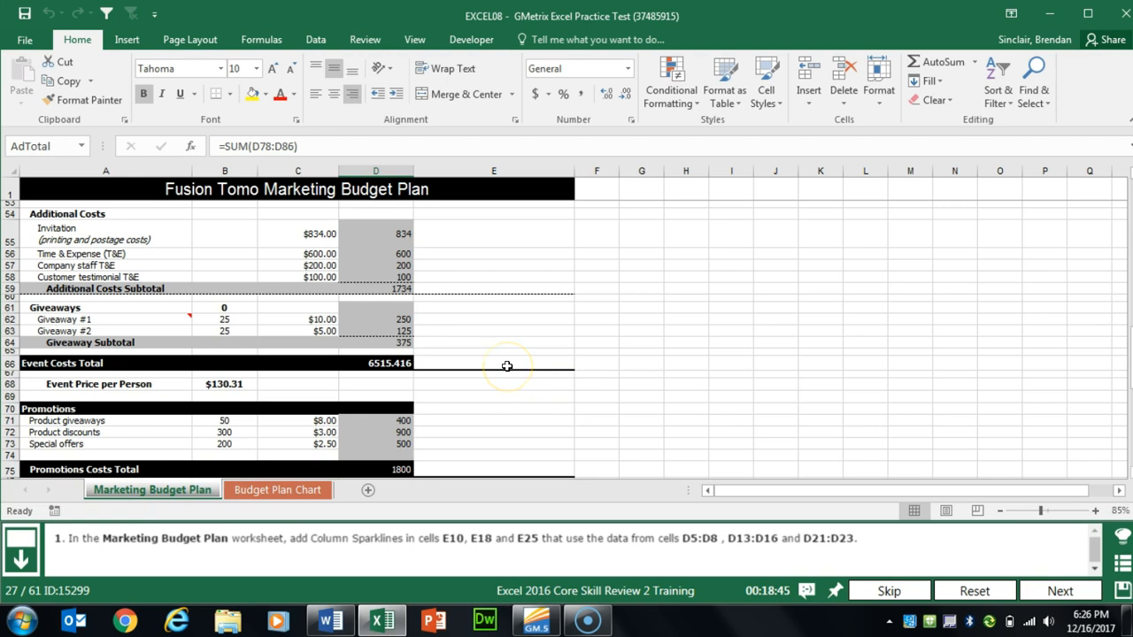
scroll(436, 376, "up", 18)
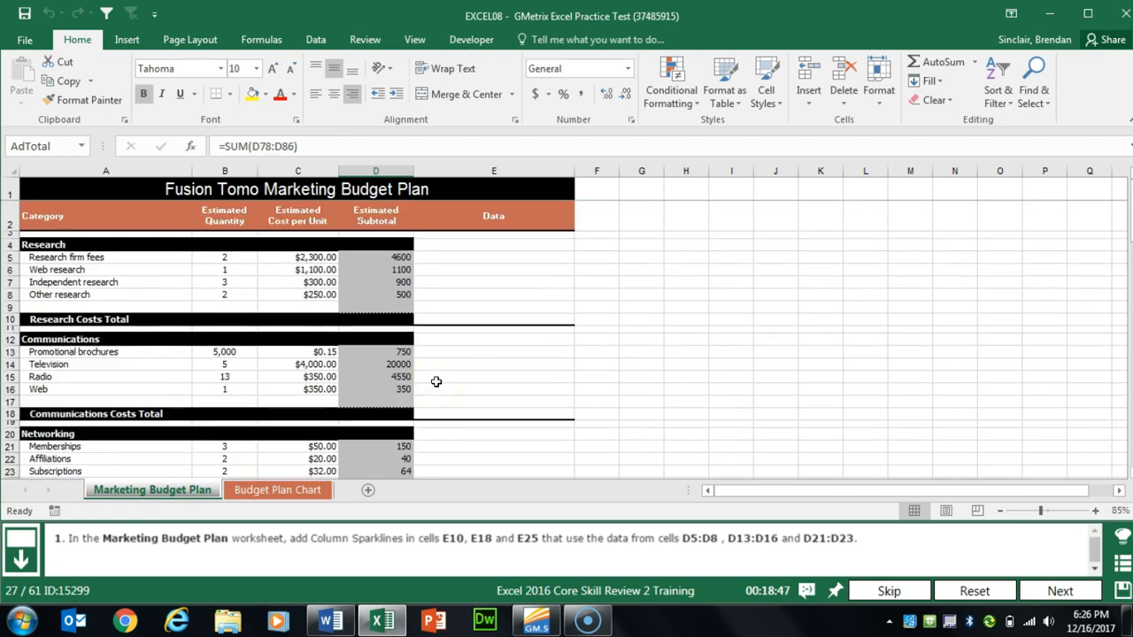
left_click(473, 309)
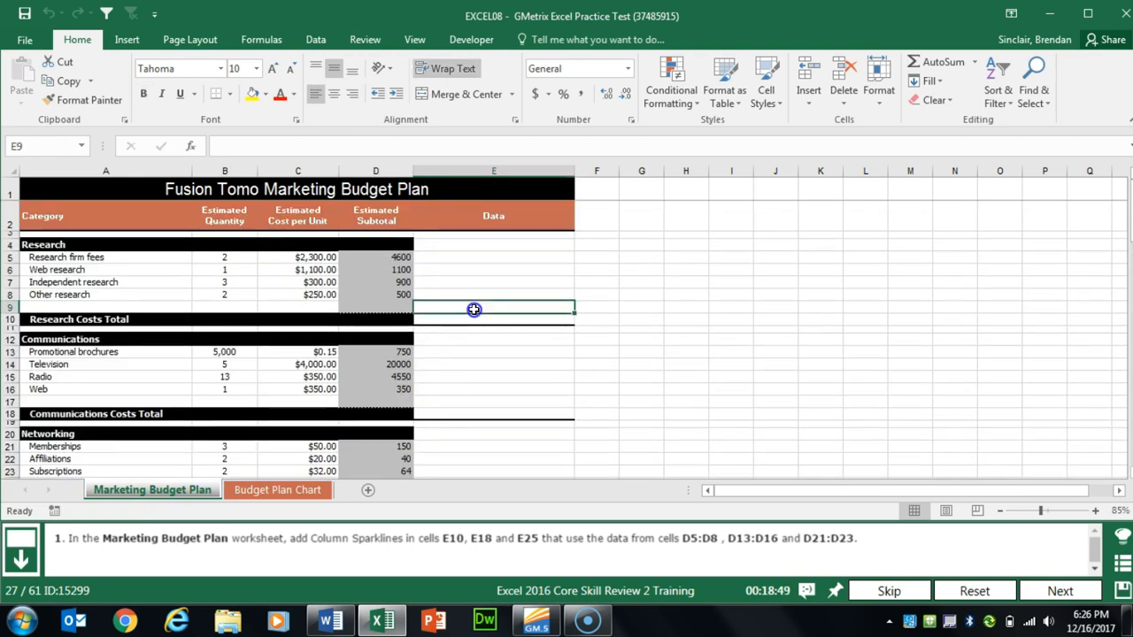
key("Down")
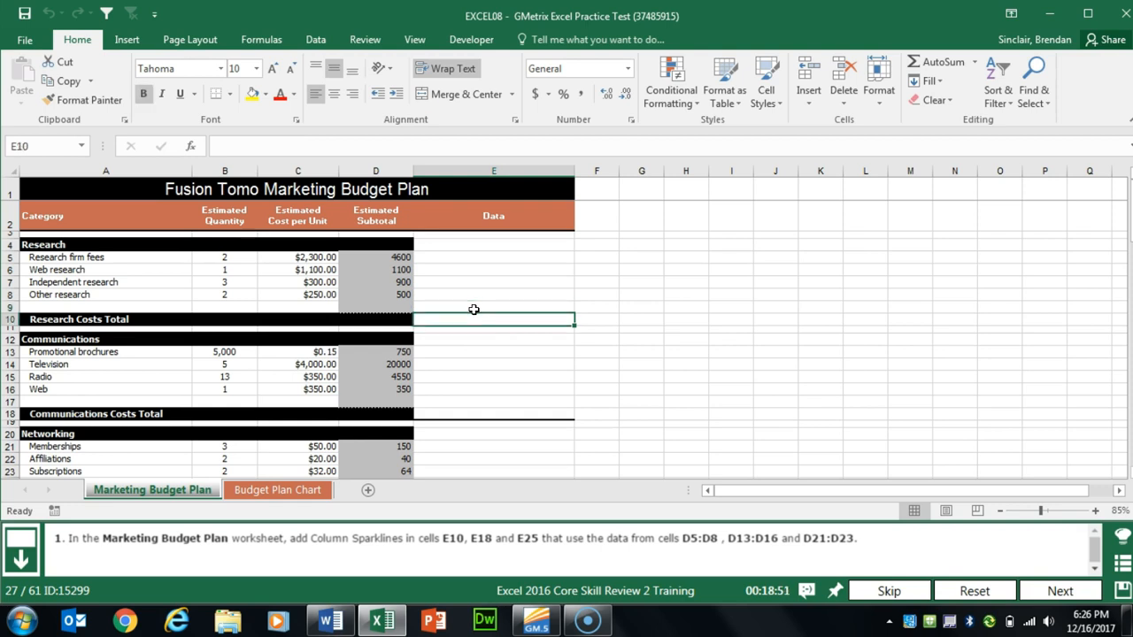
left_click(128, 40)
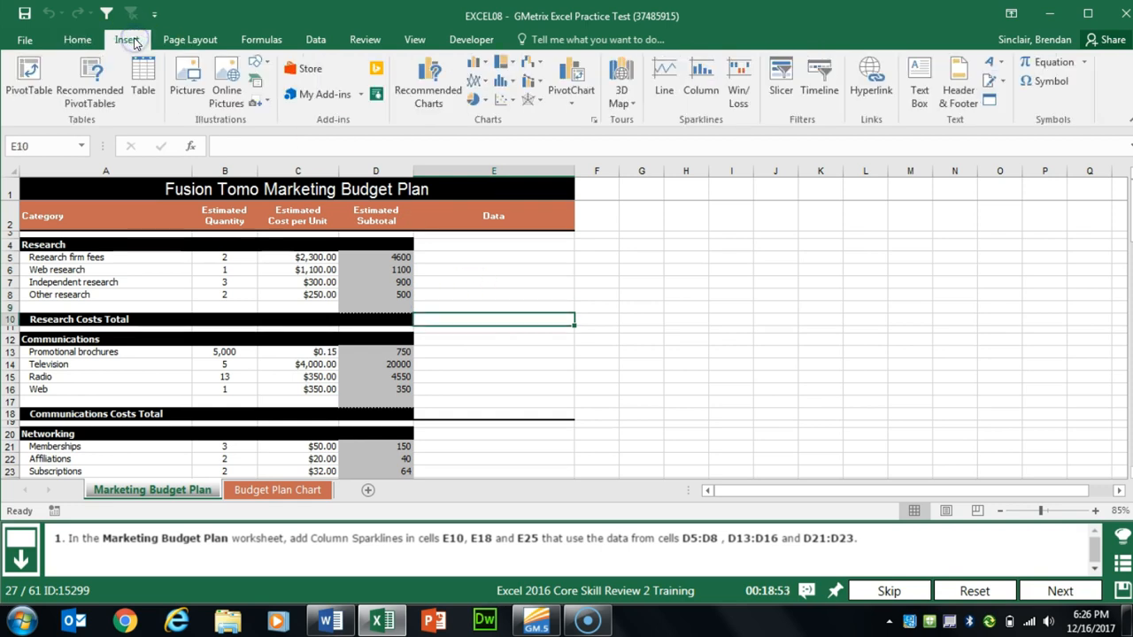
left_click(701, 93)
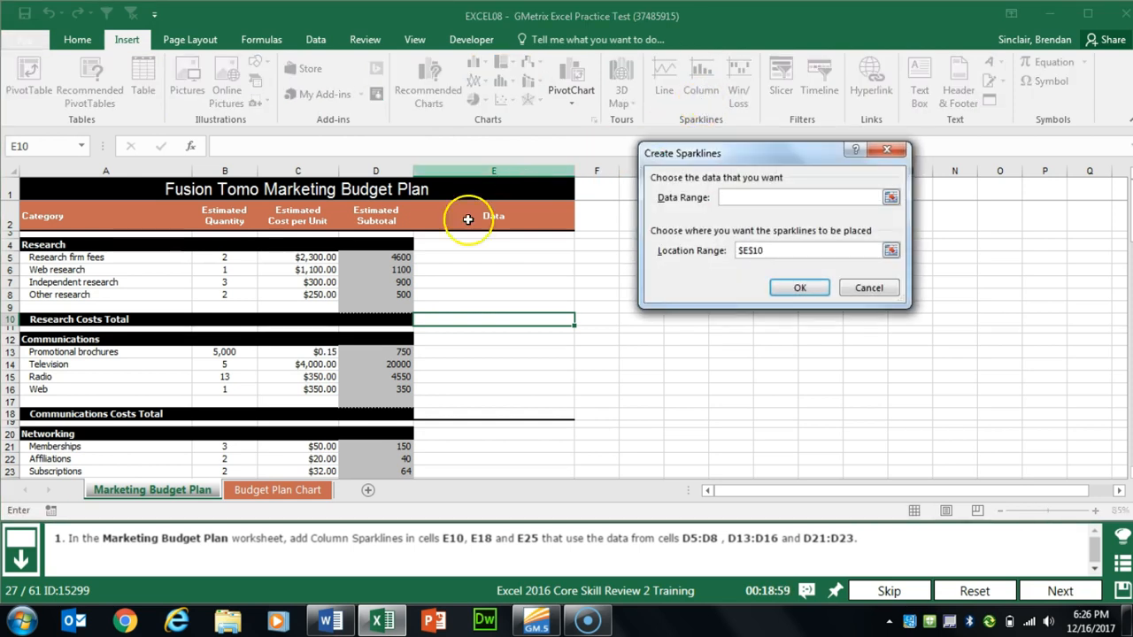
left_click_drag(382, 256, 384, 295)
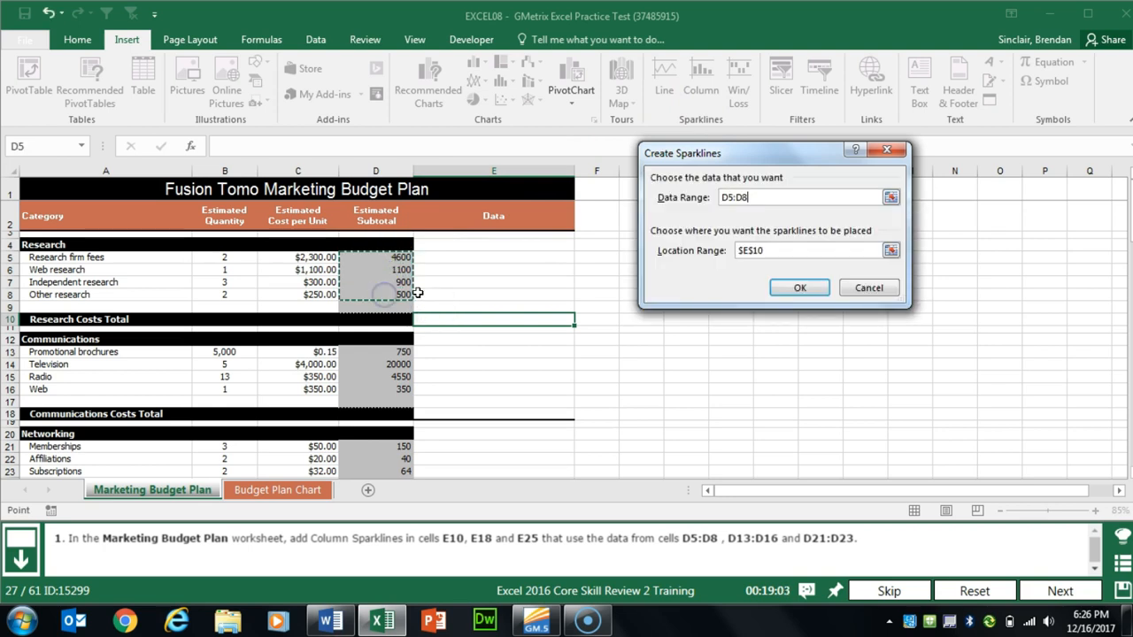
left_click(790, 285)
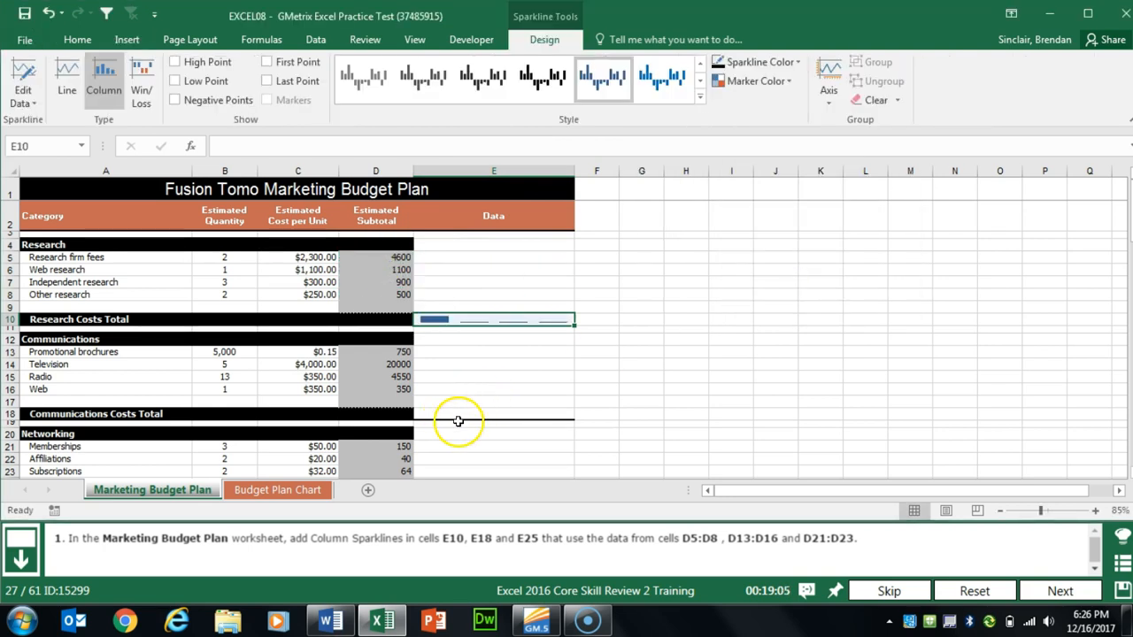
Insert a column sparkline in cell E18 using the data range D13:D16.
left_click(478, 416)
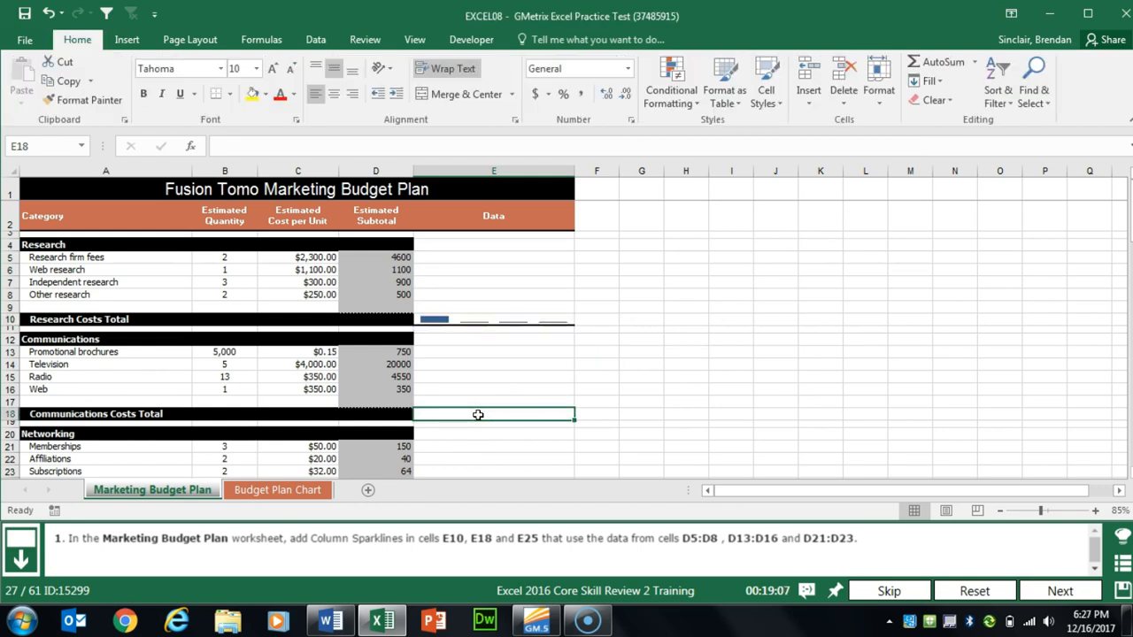
left_click(127, 40)
left_click(700, 88)
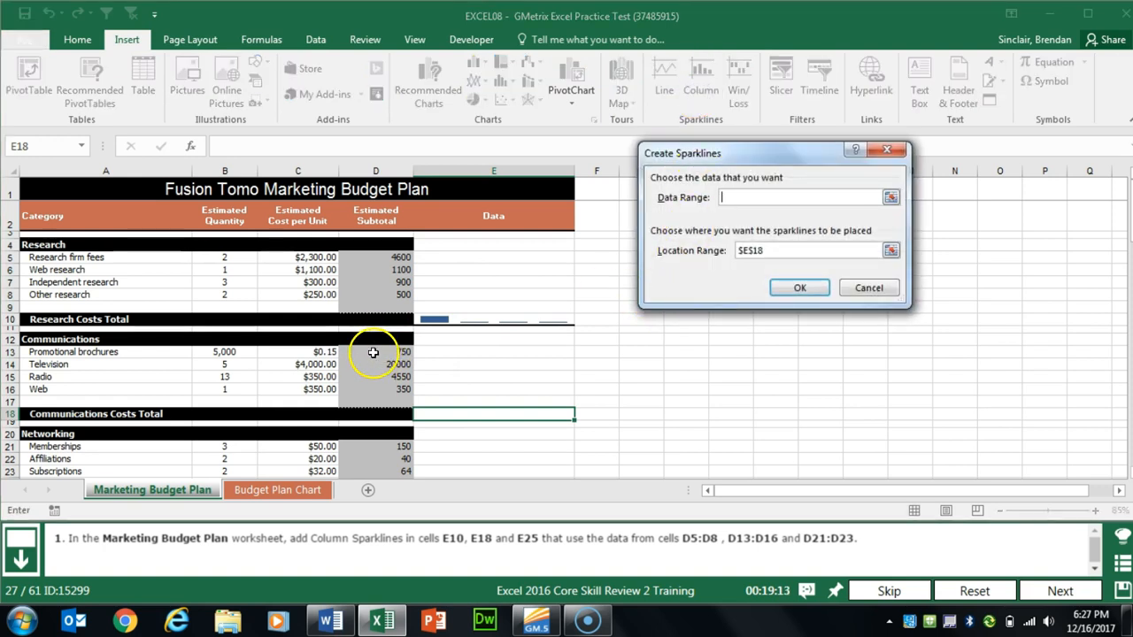
left_click_drag(375, 352, 378, 387)
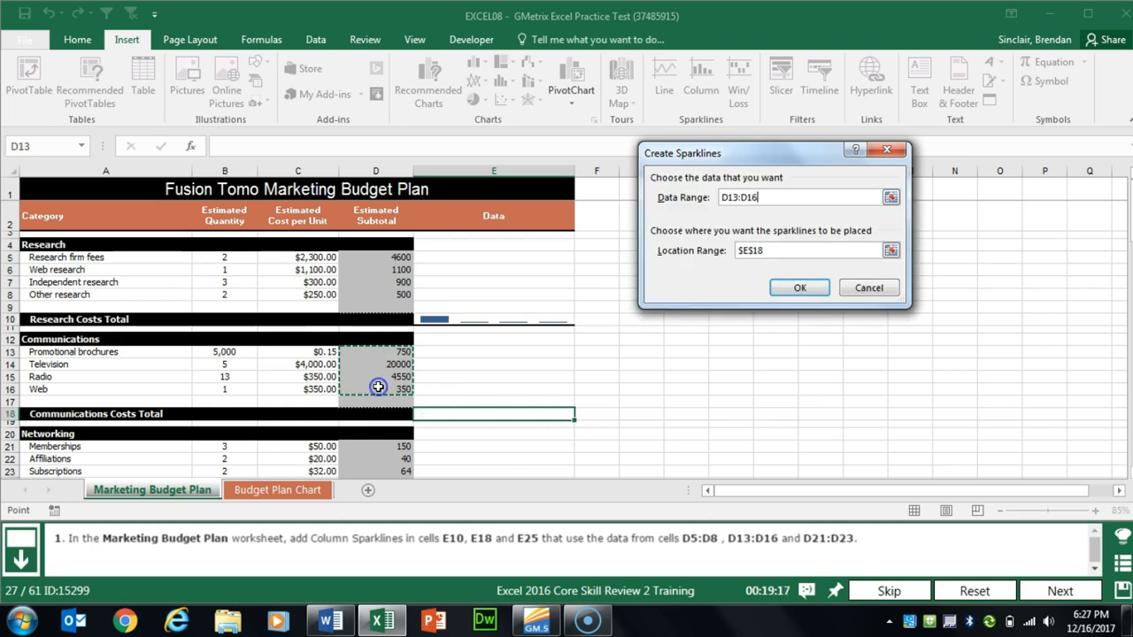
left_click(805, 286)
Insert a column sparkline in cell E25 using the data range D21:D23.
scroll(483, 307, "down", 3)
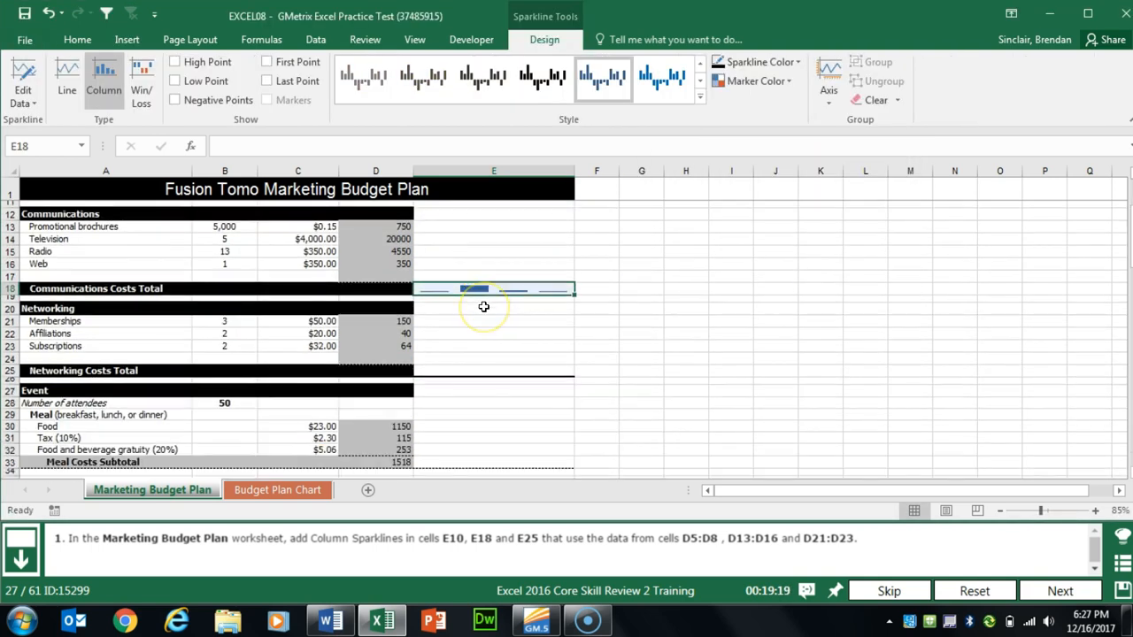
left_click(474, 338)
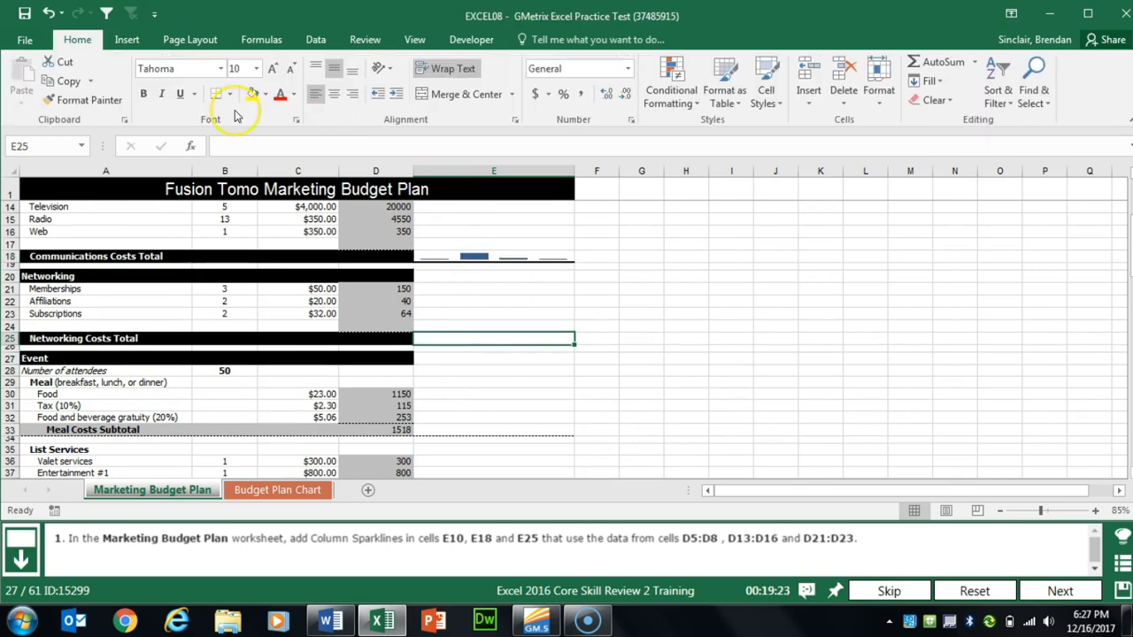
left_click(126, 39)
left_click(700, 80)
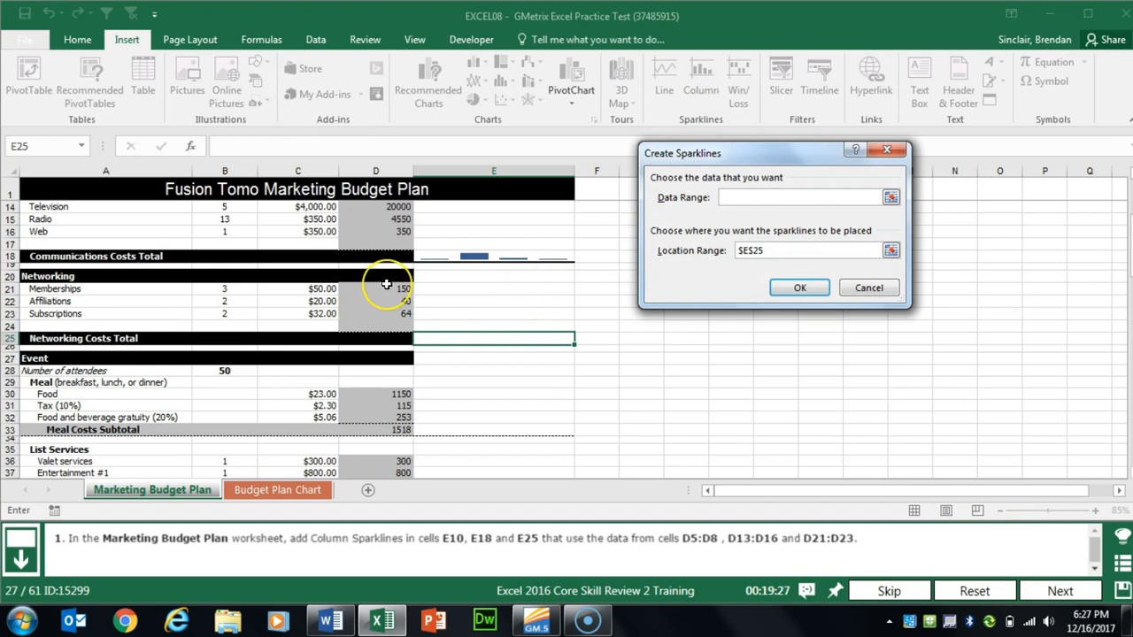
left_click_drag(387, 284, 387, 312)
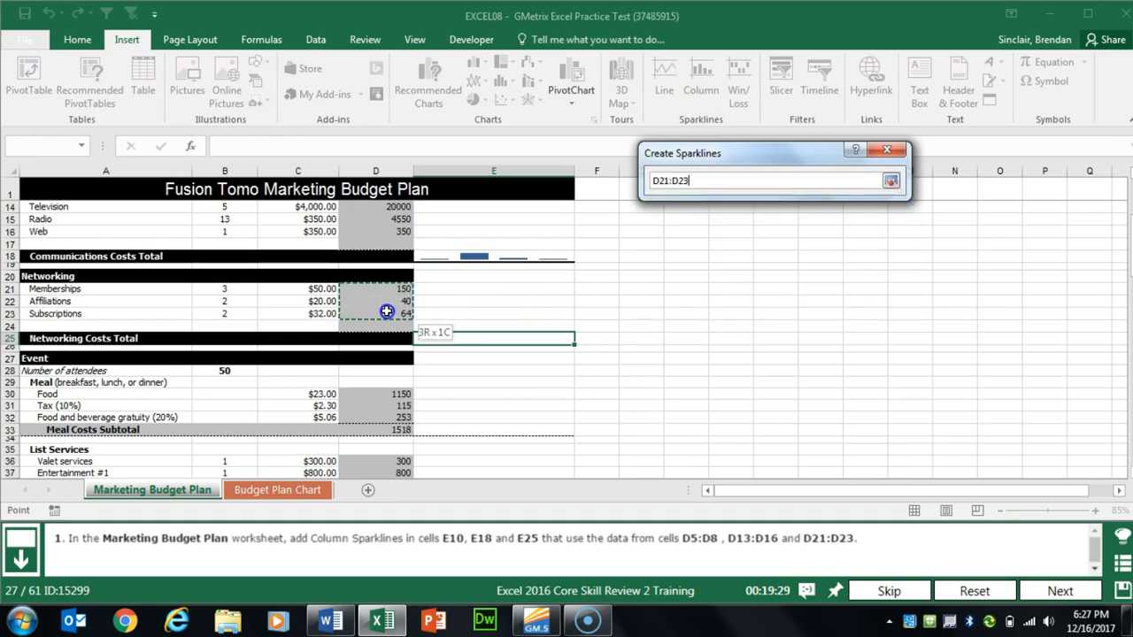
left_click(817, 285)
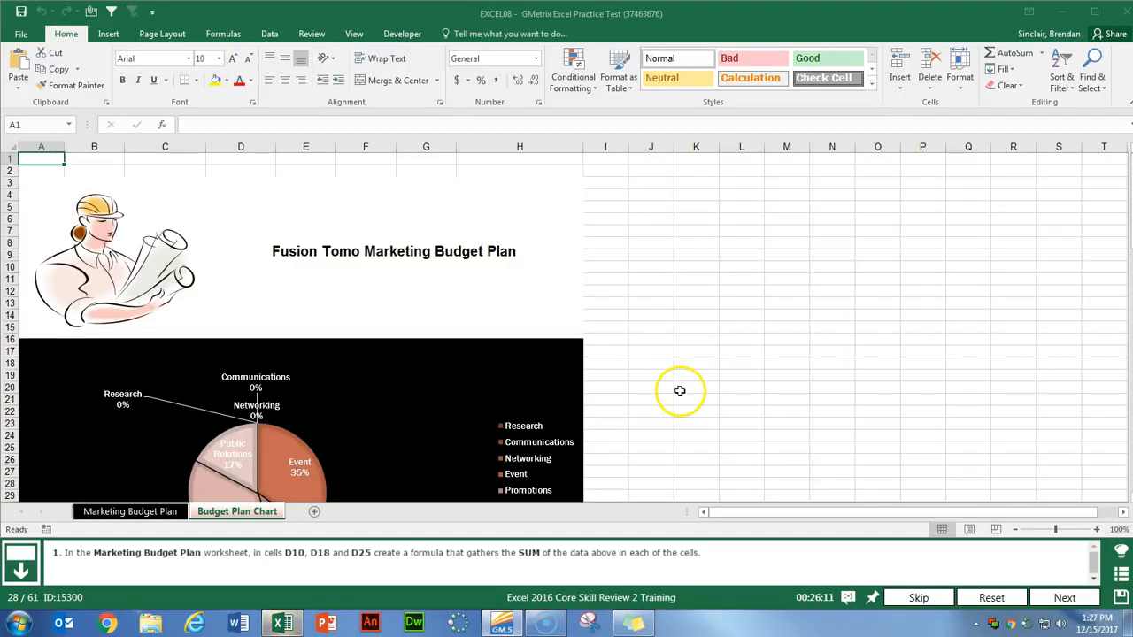
Enter a SUM formula for D5:D9 in cell D10 of the Marketing Budget Plan worksheet.
left_click(118, 512)
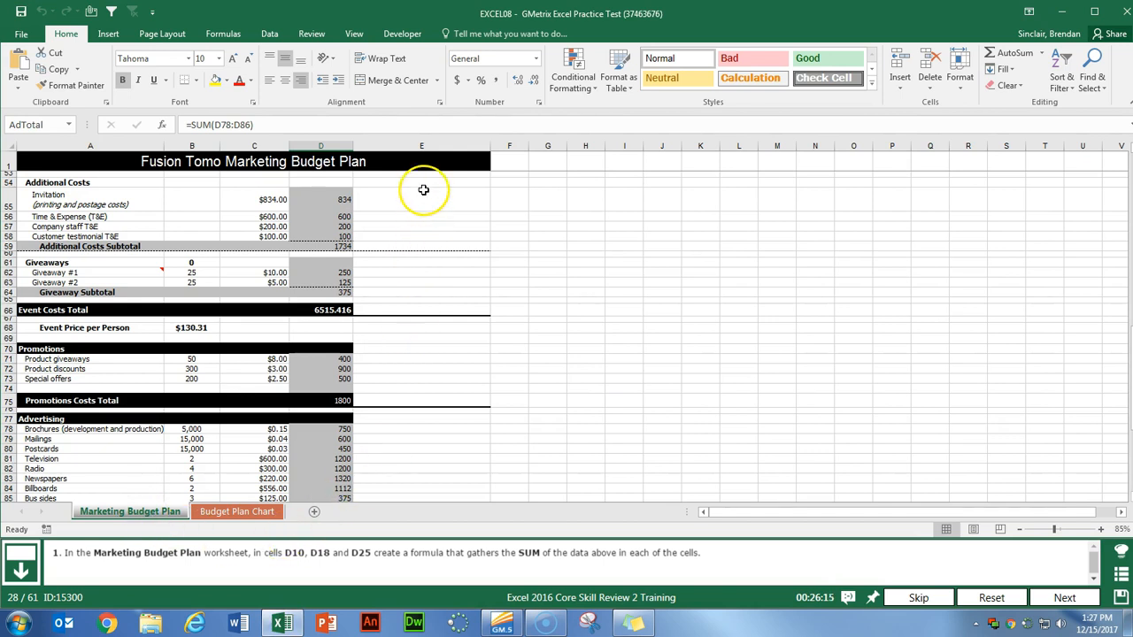
scroll(342, 280, "up", 11)
scroll(342, 279, "up", 6)
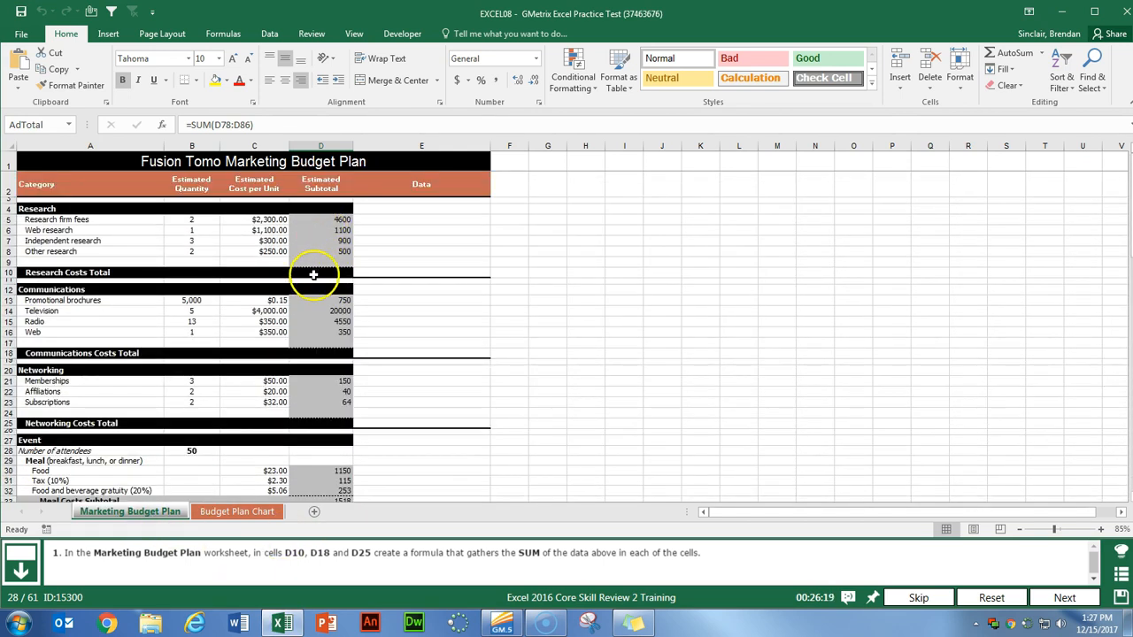
left_click(315, 275)
type("=sum(")
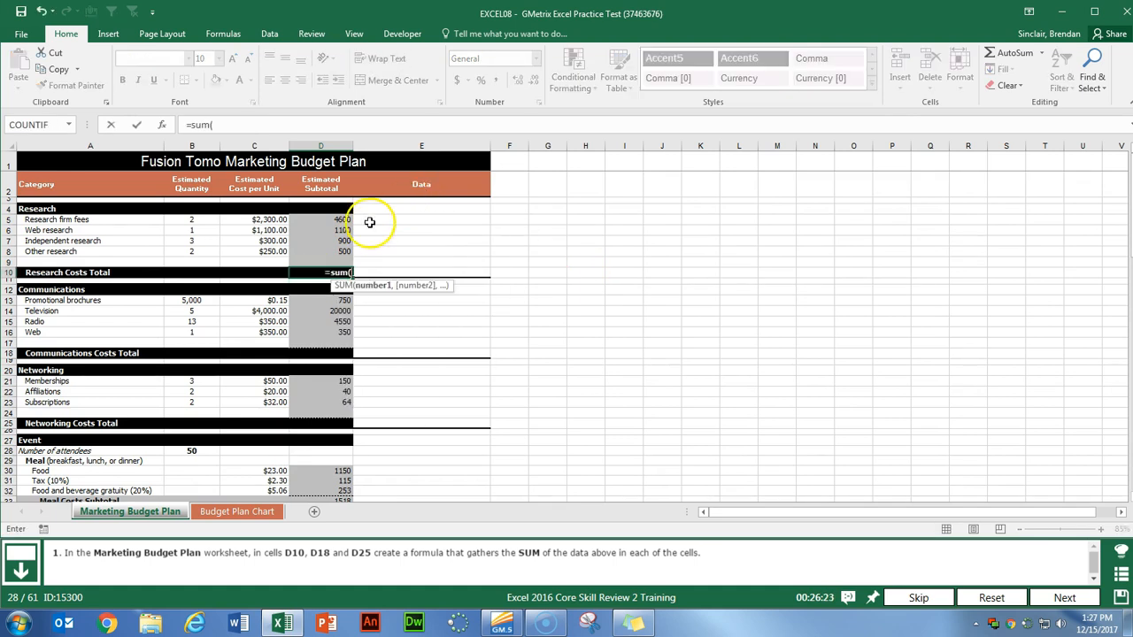
left_click_drag(327, 262, 327, 265)
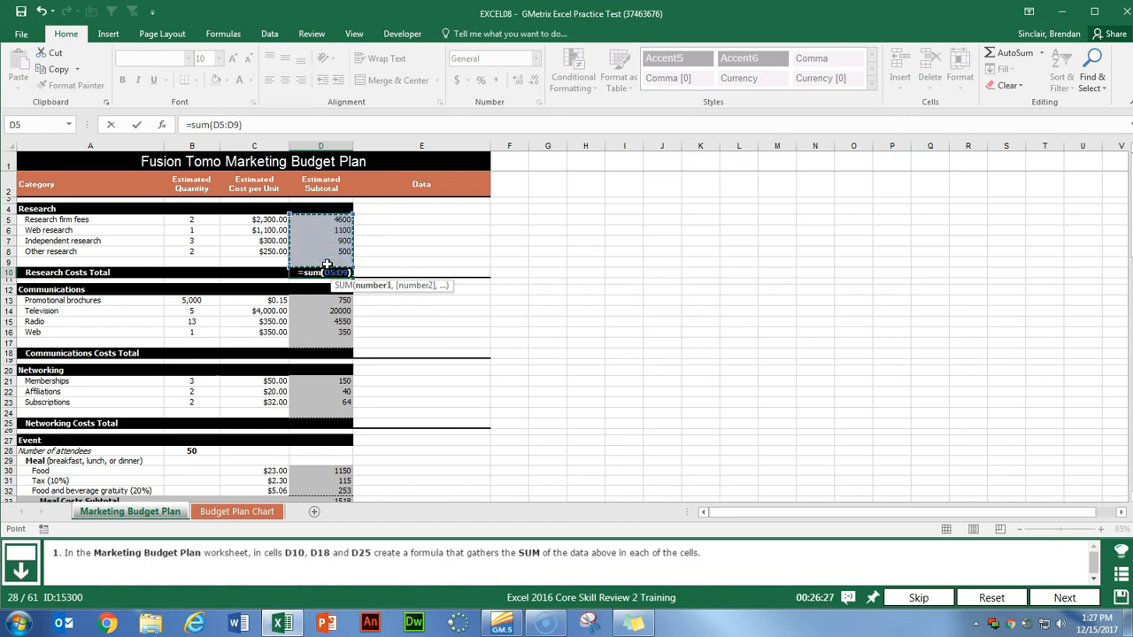
key("Return")
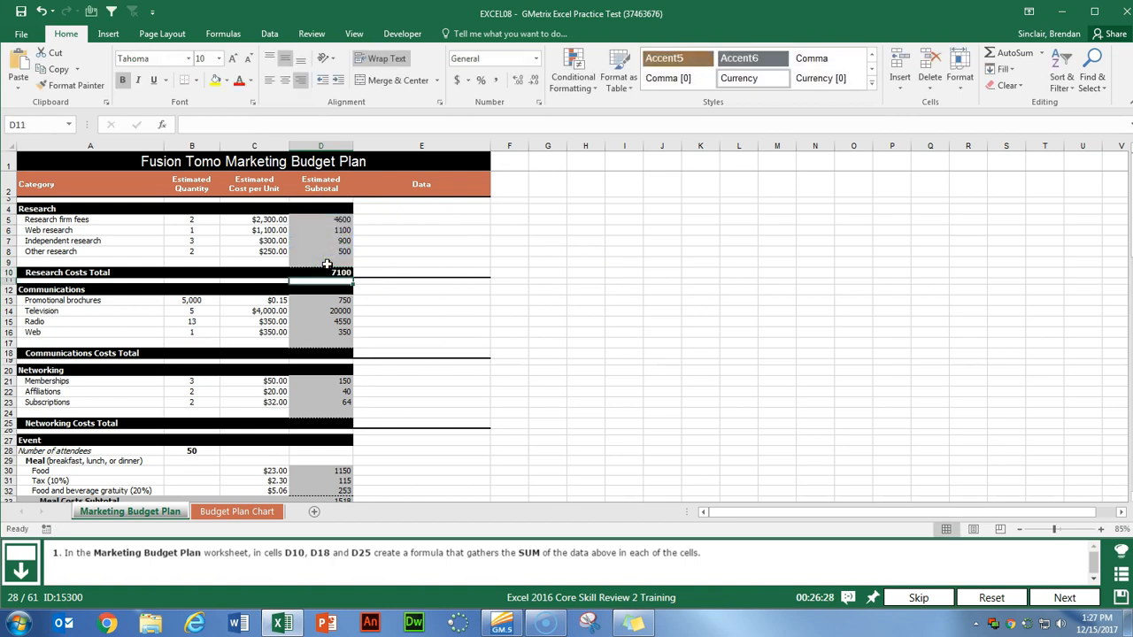
Insert the SUM function in cell D18 with the range D13:D17.
left_click(328, 354)
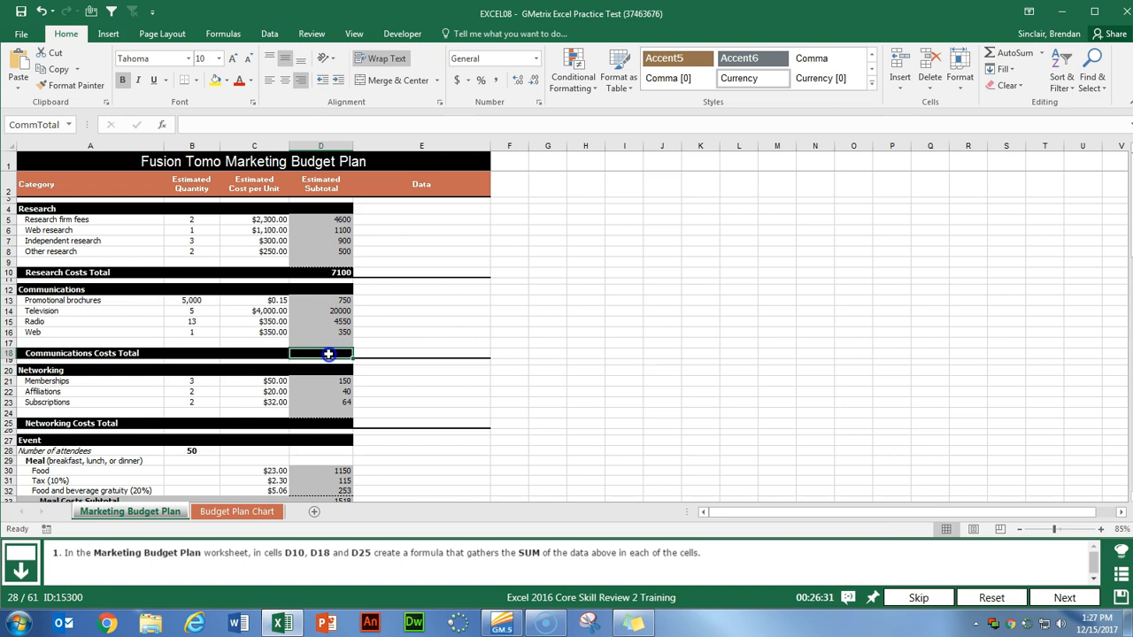
left_click(162, 125)
left_click(857, 353)
left_click_drag(323, 301, 323, 342)
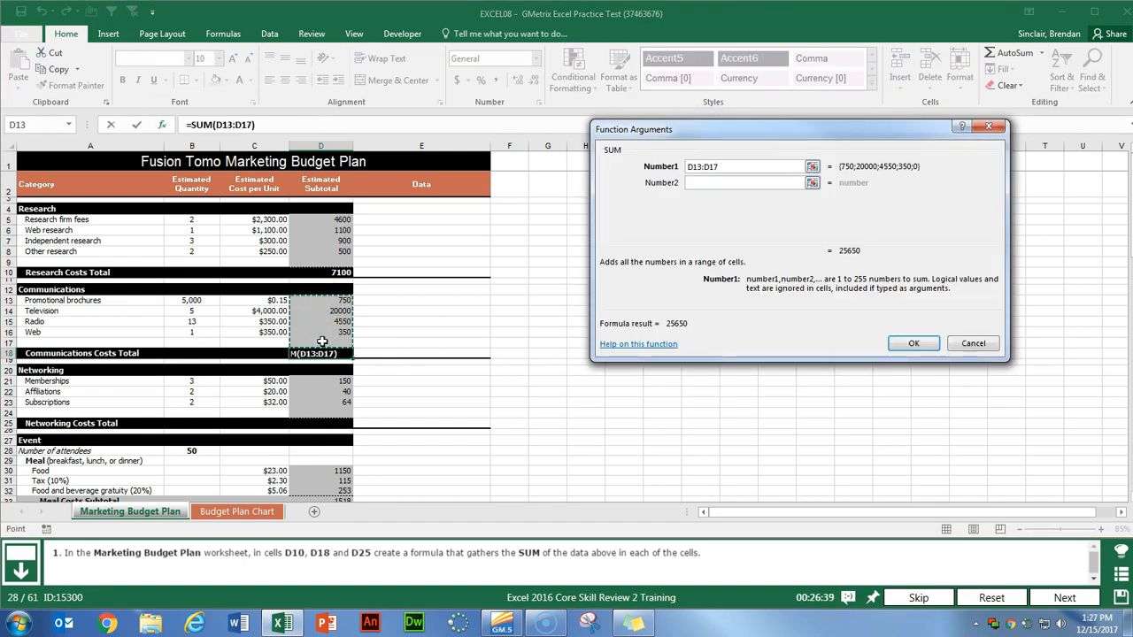
key("Return")
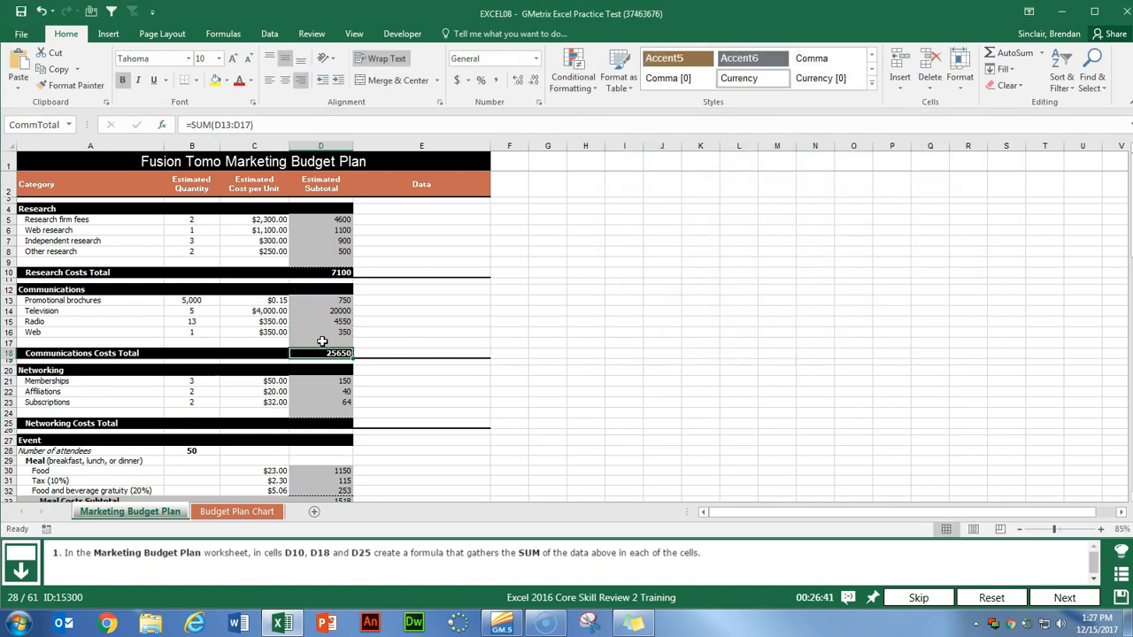
Enter a SUM formula for D21:D24 in cell D25 and advance to the next task.
left_click(333, 425)
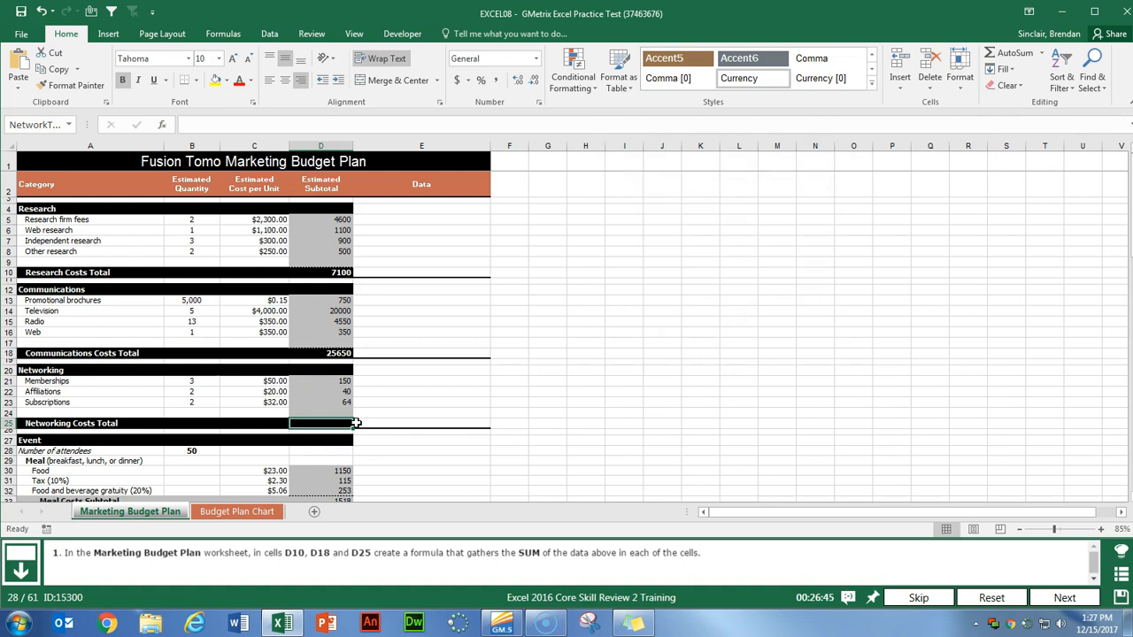
type("=sum(")
left_click_drag(320, 380, 326, 407)
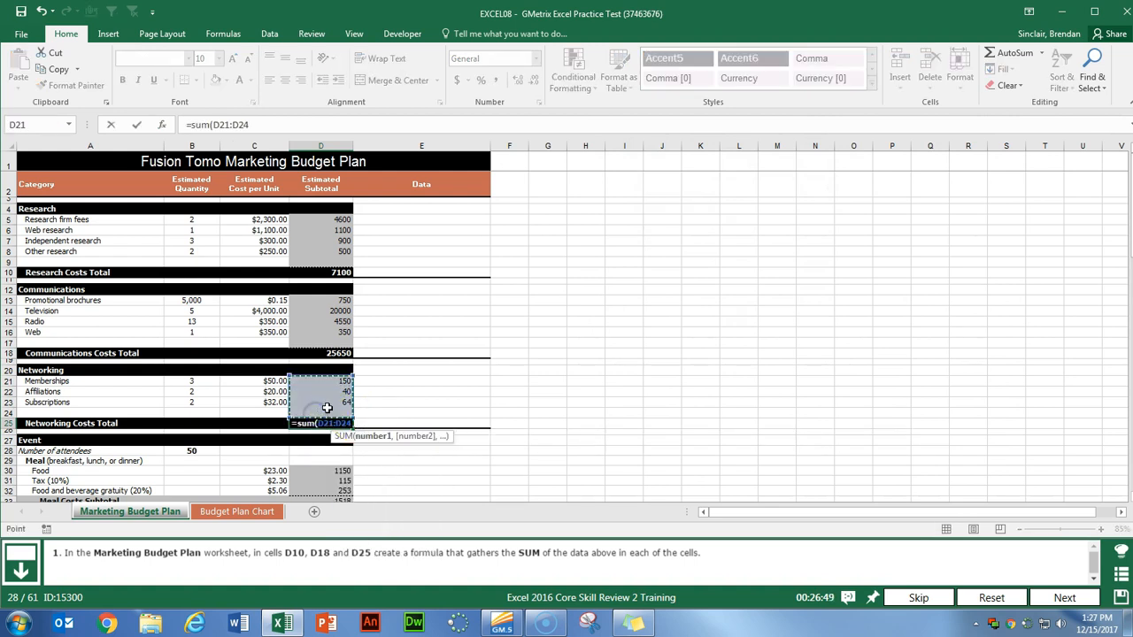
key("Return")
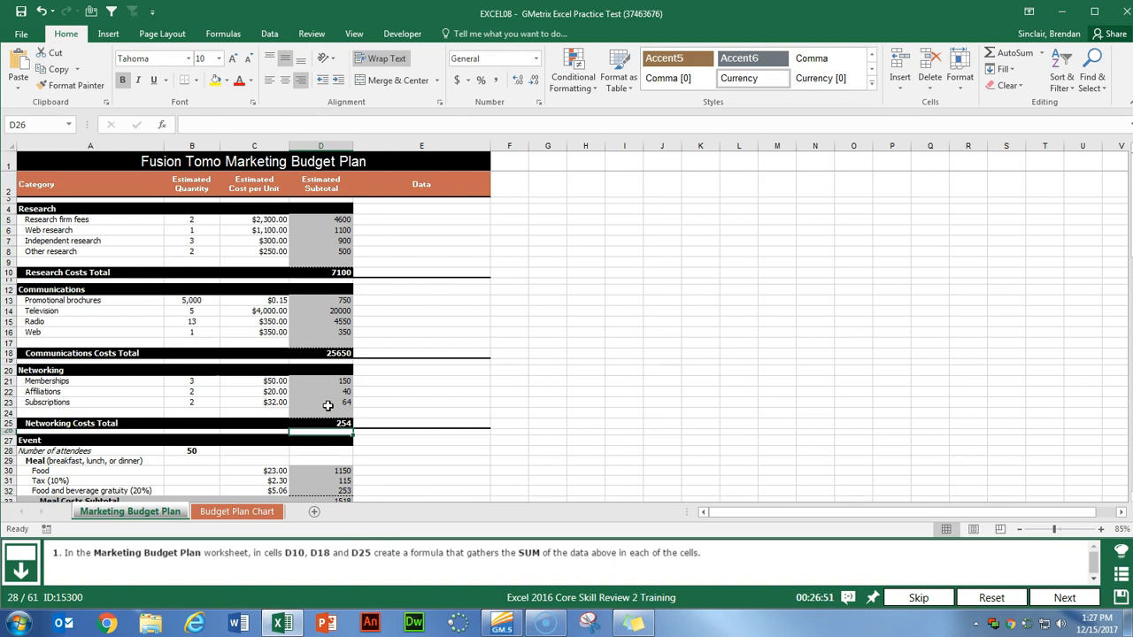
left_click(1063, 596)
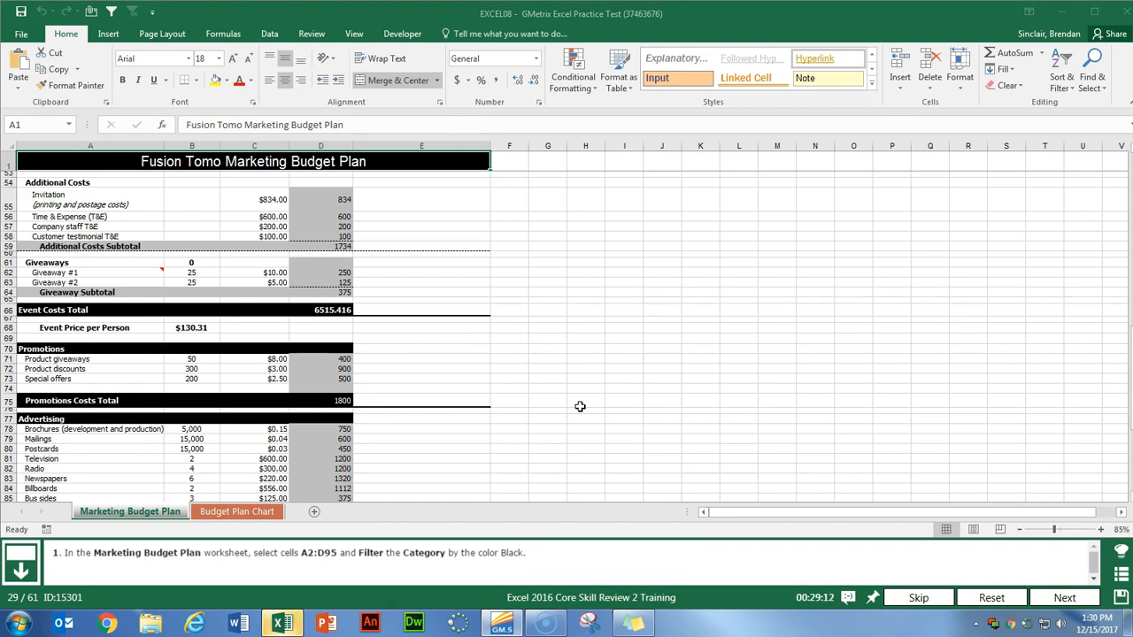
Select cells A2:D95 of the Marketing Budget Plan worksheet and turn on filtering for the range.
left_click(579, 406)
scroll(579, 406, "up", 15)
left_click(76, 184)
left_click_drag(76, 184, 327, 430)
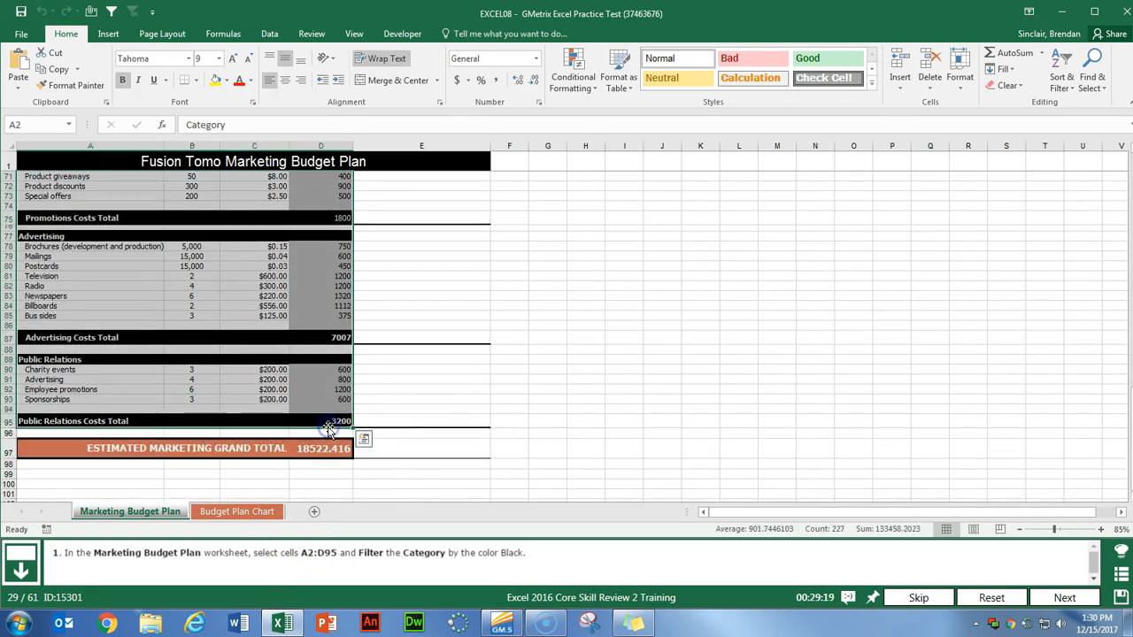
left_click(272, 36)
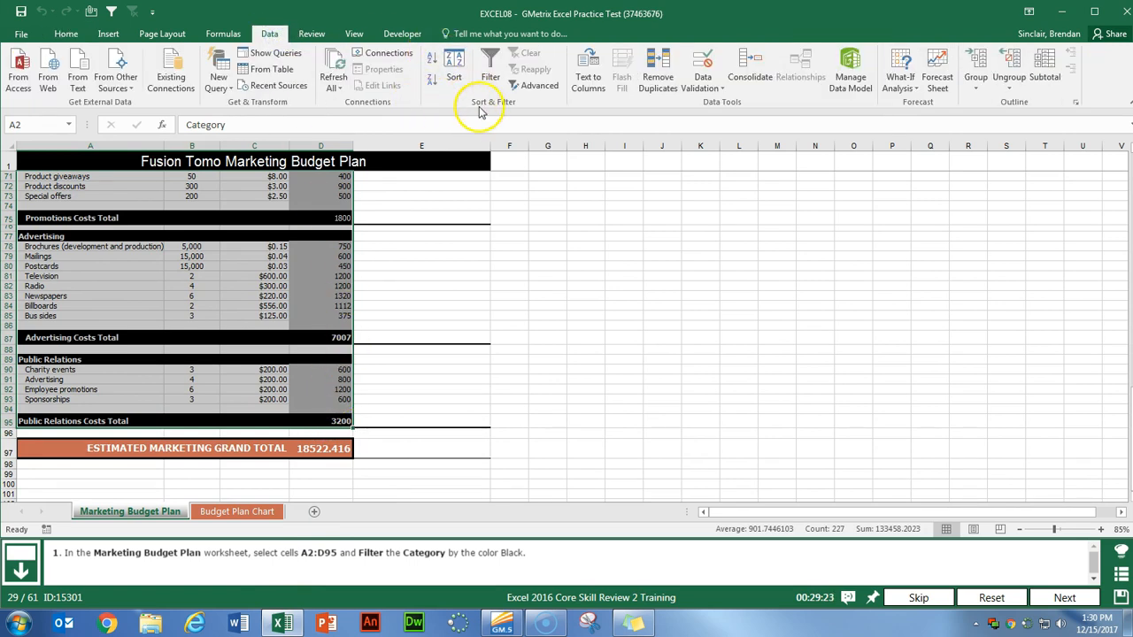
left_click(494, 78)
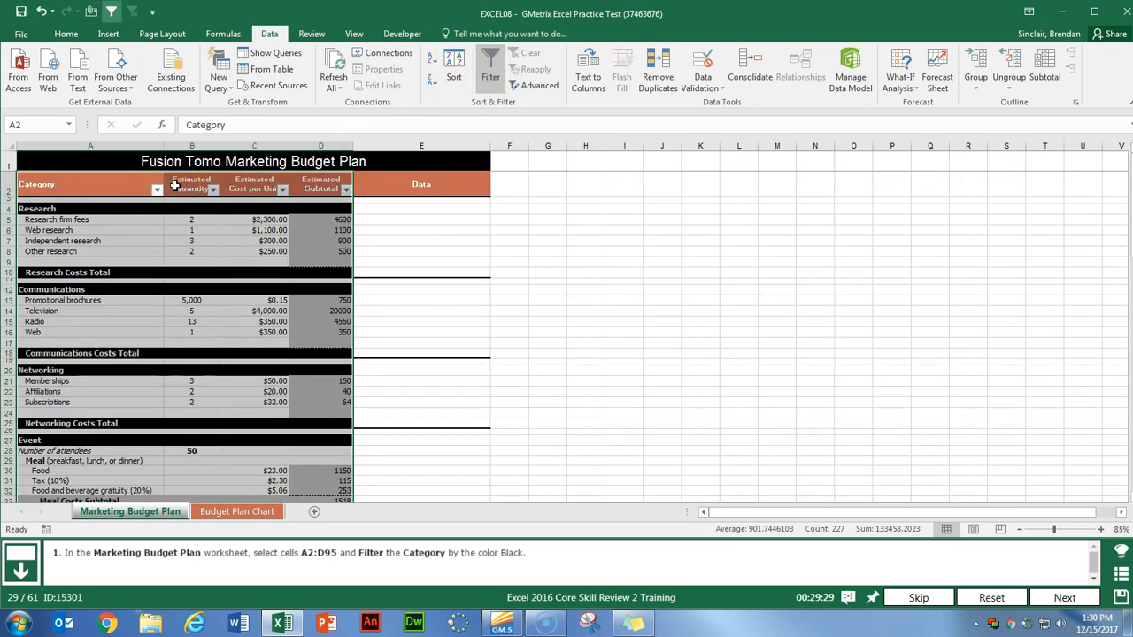
Filter the Category column by the black cell color and advance to the next task.
left_click(157, 189)
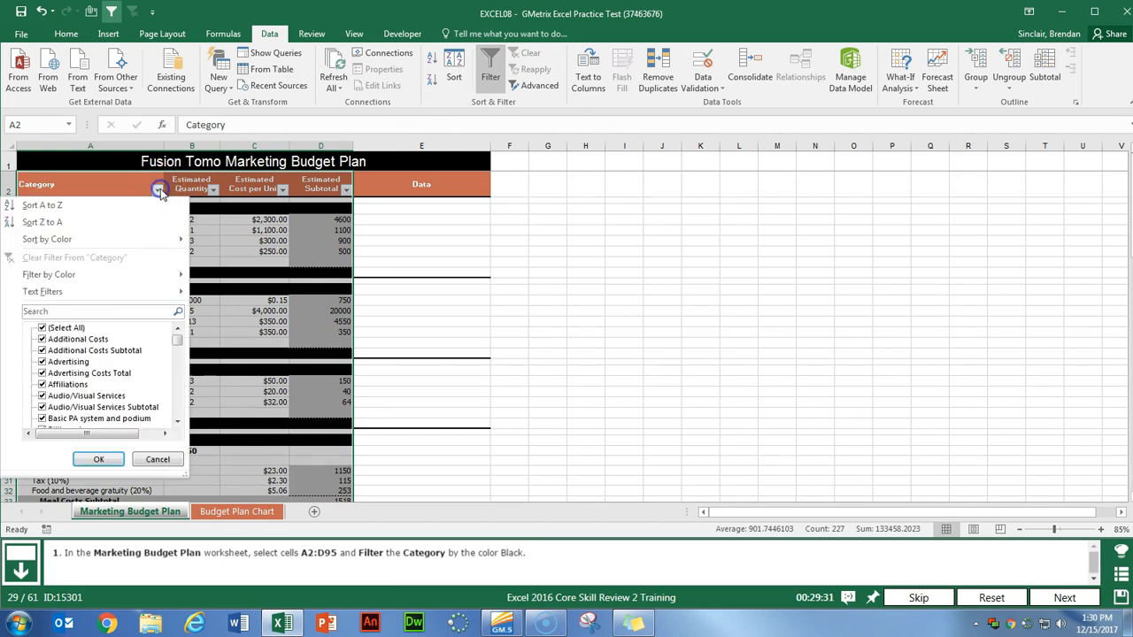
mouse_move(140, 283)
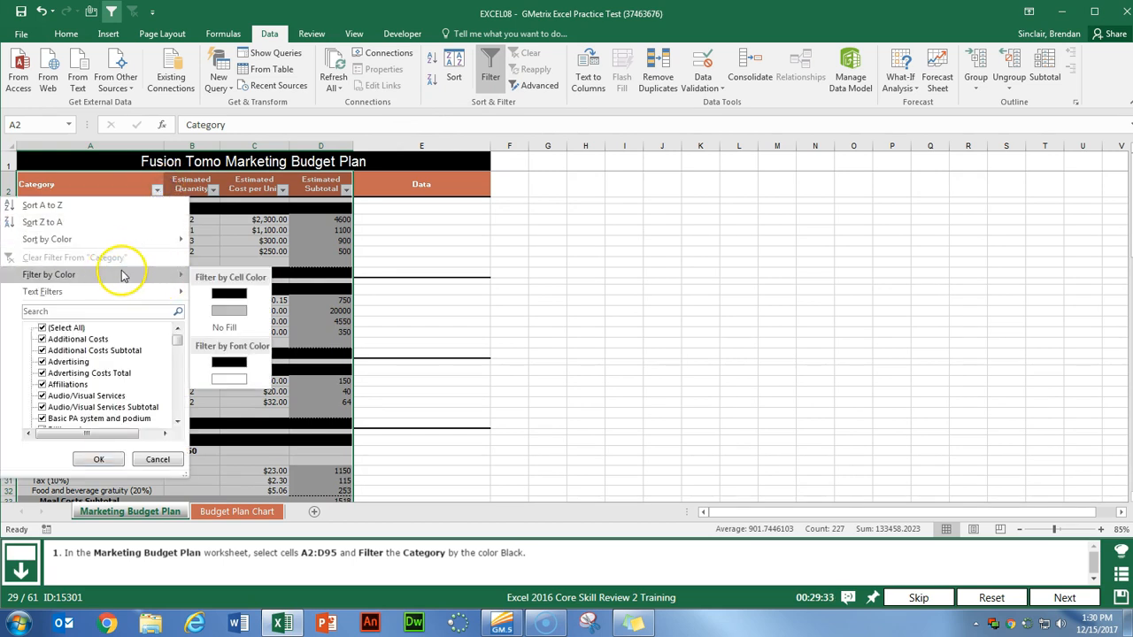
left_click(228, 294)
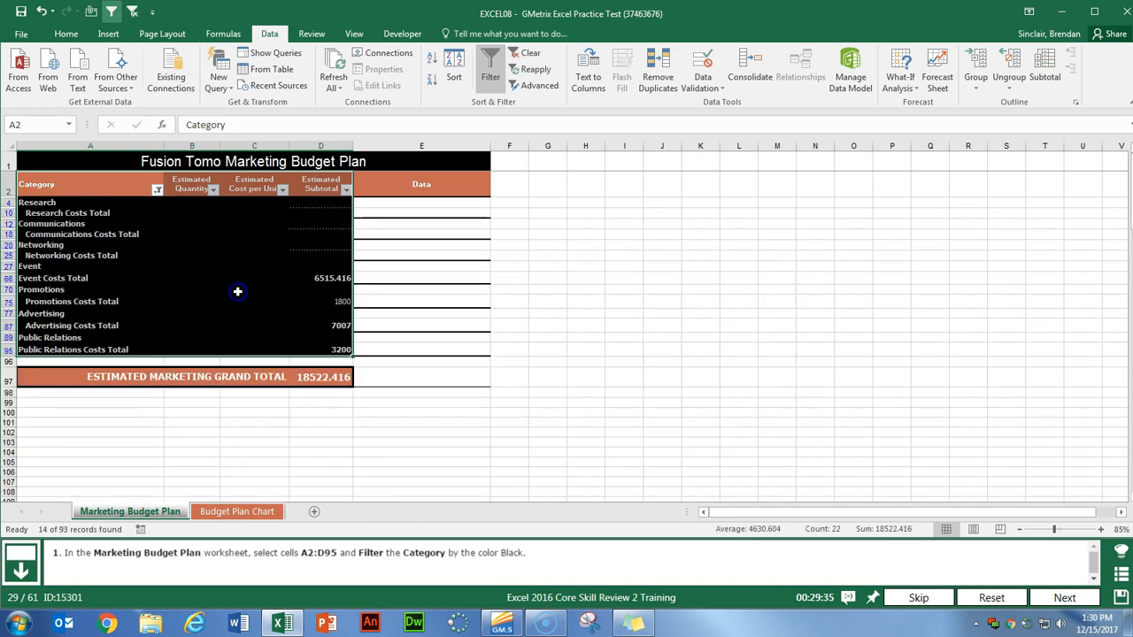
left_click(1054, 595)
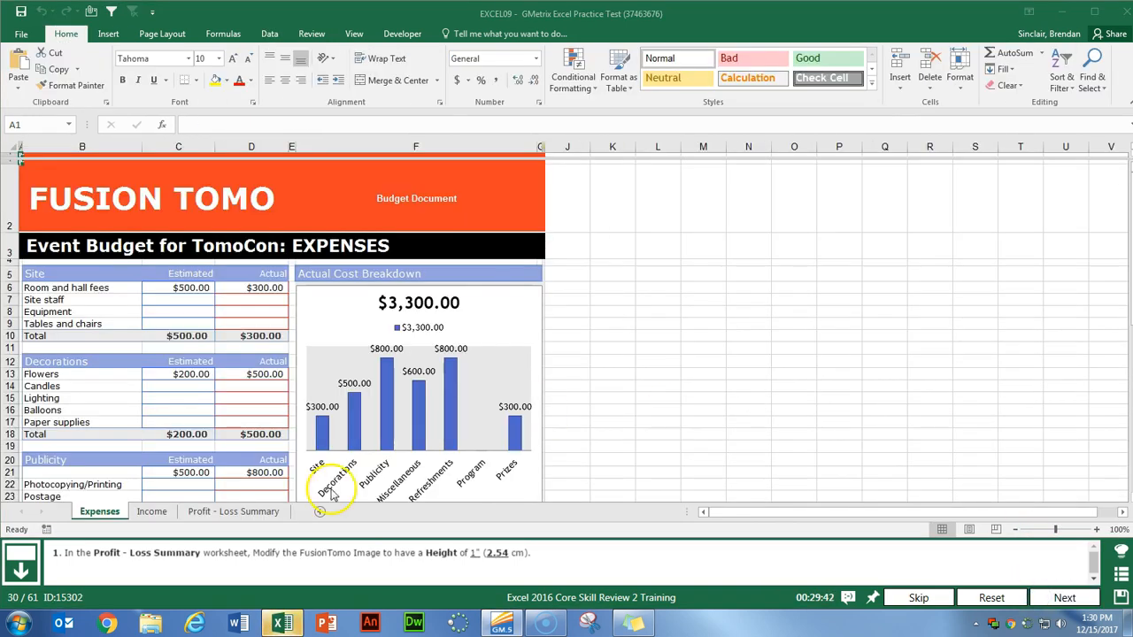
Set the height of the FusionTomo image in the Profit - Loss Summary worksheet to 1 inch.
left_click(249, 517)
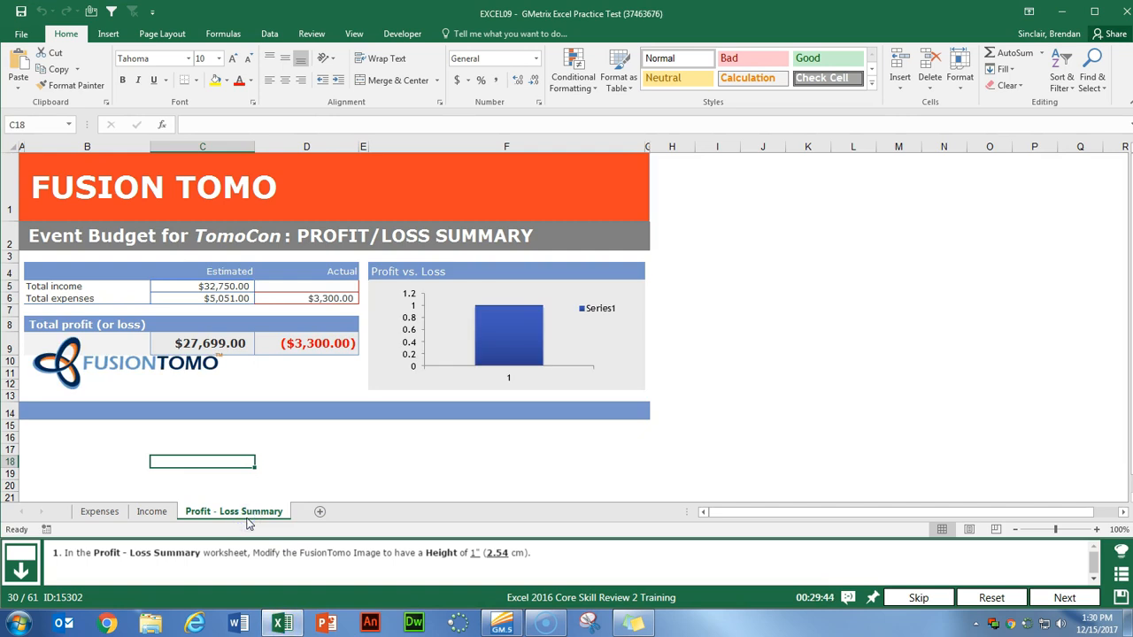
left_click(138, 361)
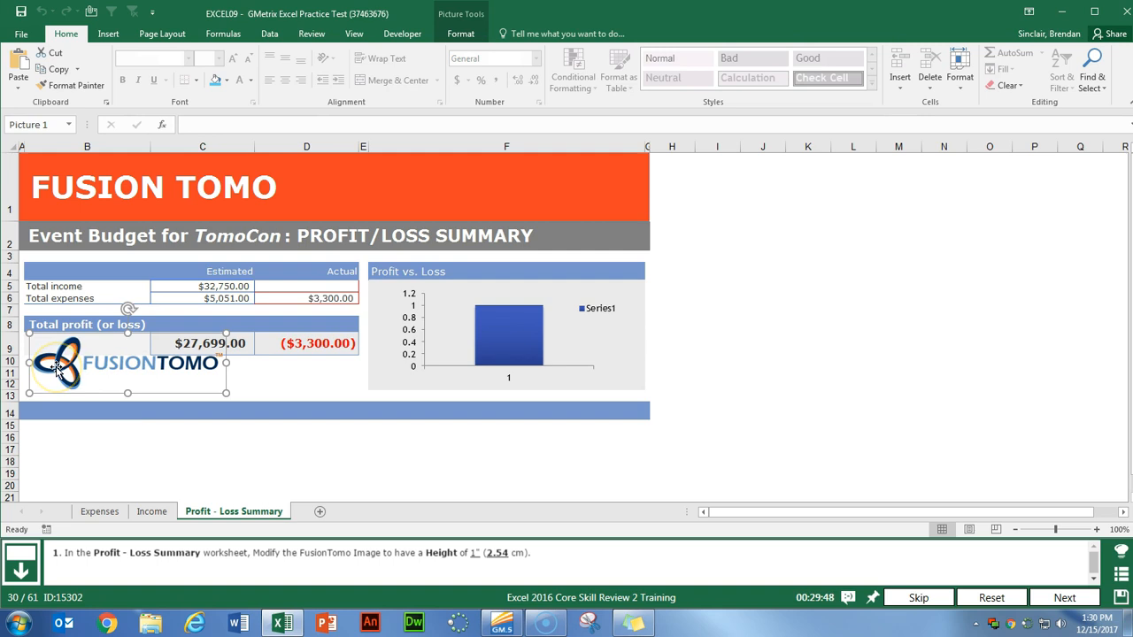
left_click(461, 33)
left_click(1092, 58)
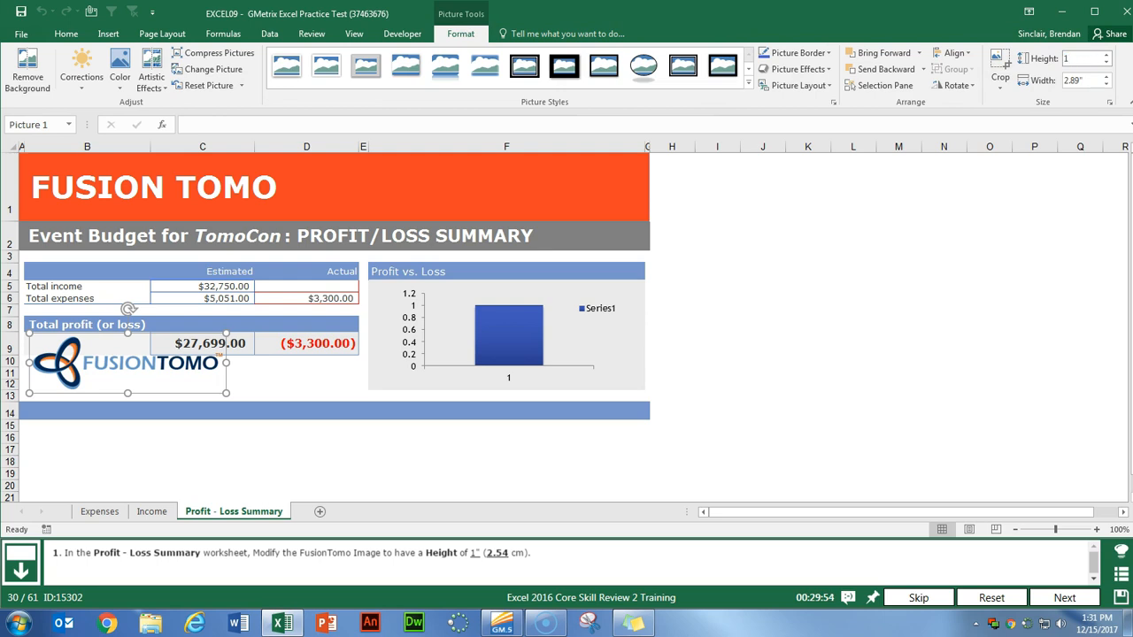
type("1")
key("Return")
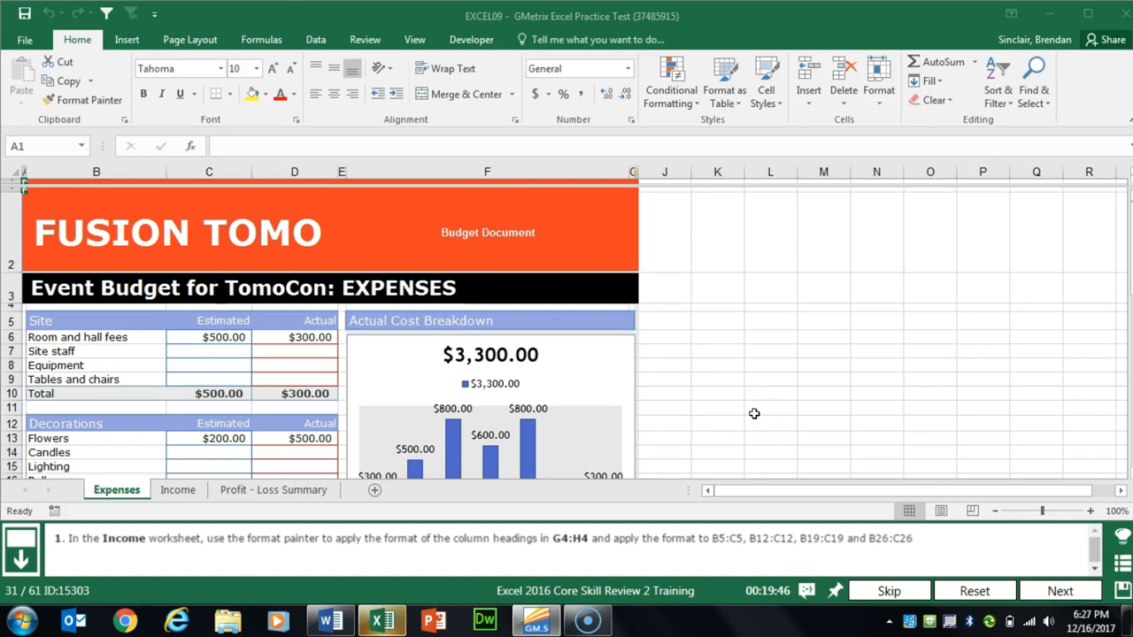
In the Income worksheet, copy the format of headings G4:H4 with Format Painter to B5:C5 and B12:C12.
left_click(165, 492)
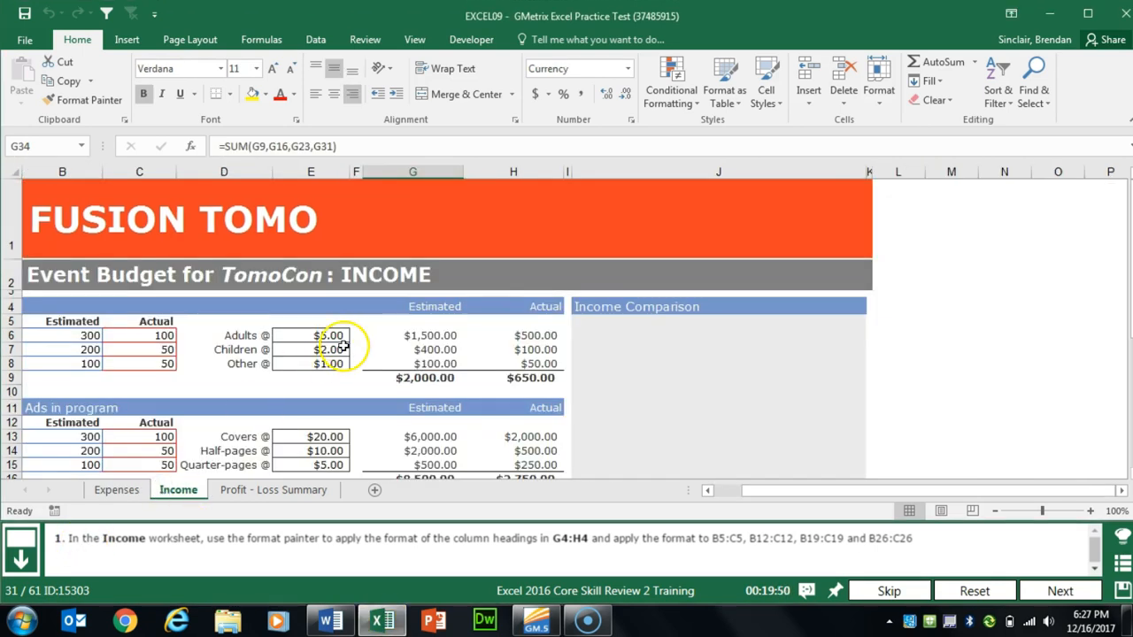
left_click(426, 308)
left_click_drag(426, 308, 500, 308)
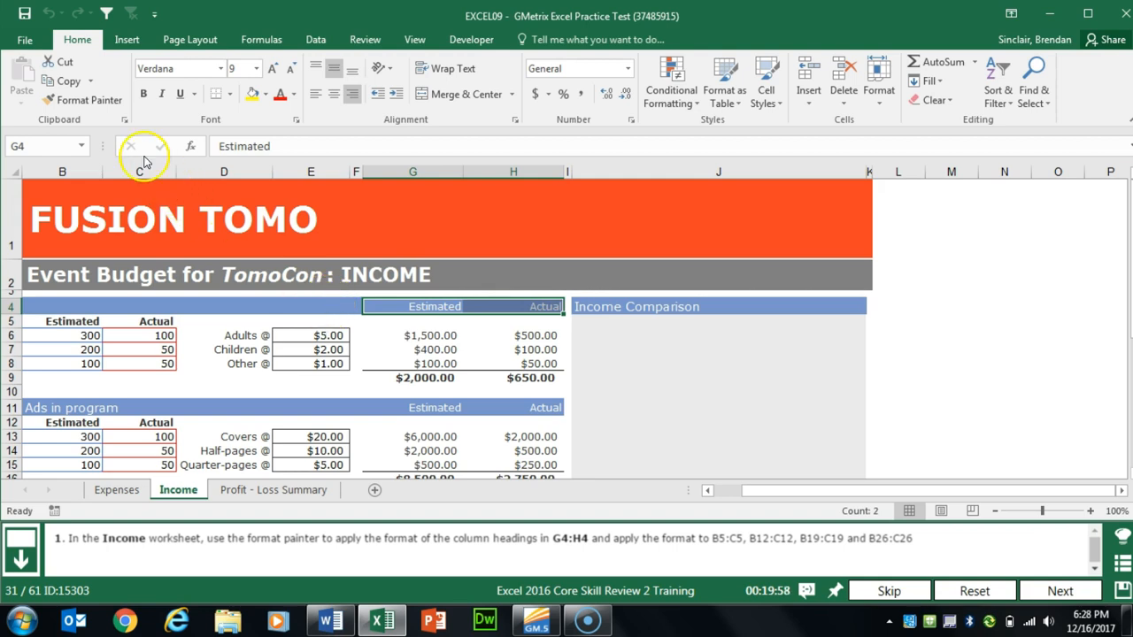
left_click(108, 103)
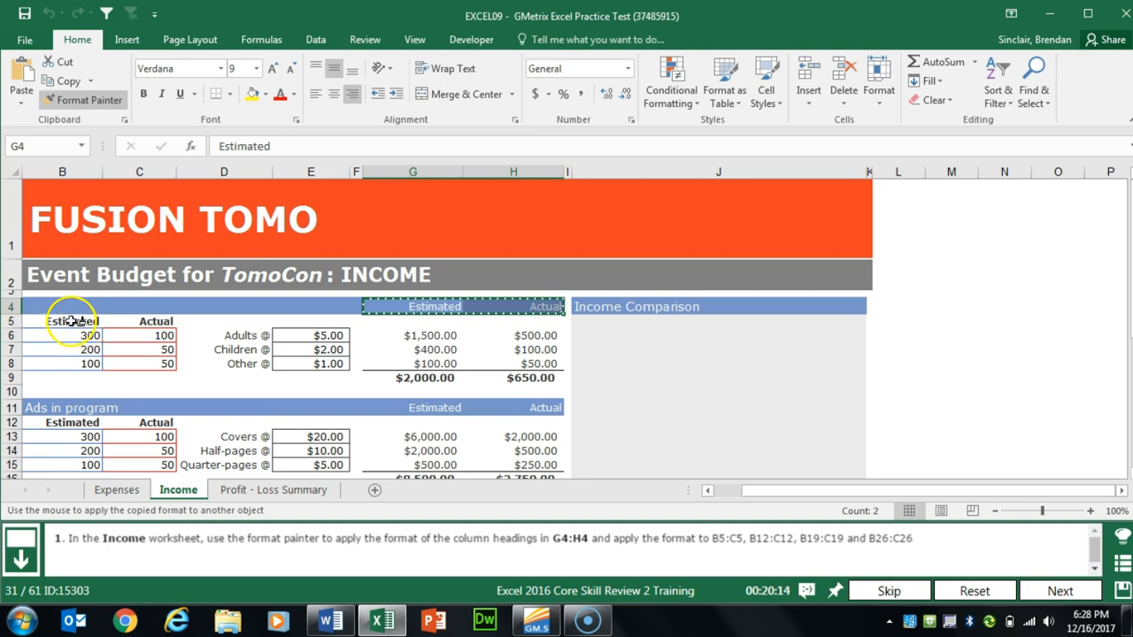
left_click_drag(86, 322, 146, 322)
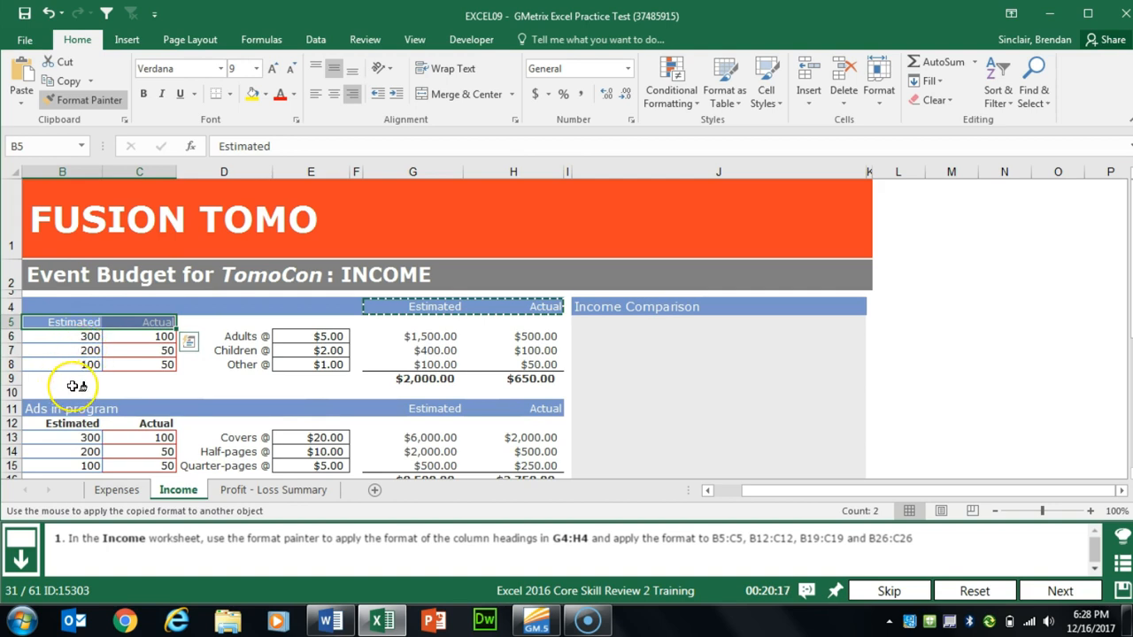
left_click_drag(71, 423, 149, 423)
Paint the same heading format onto B19:C19 and B26:C26, end Format Painter and advance to the next task.
scroll(95, 391, "down", 2)
scroll(95, 390, "down", 1)
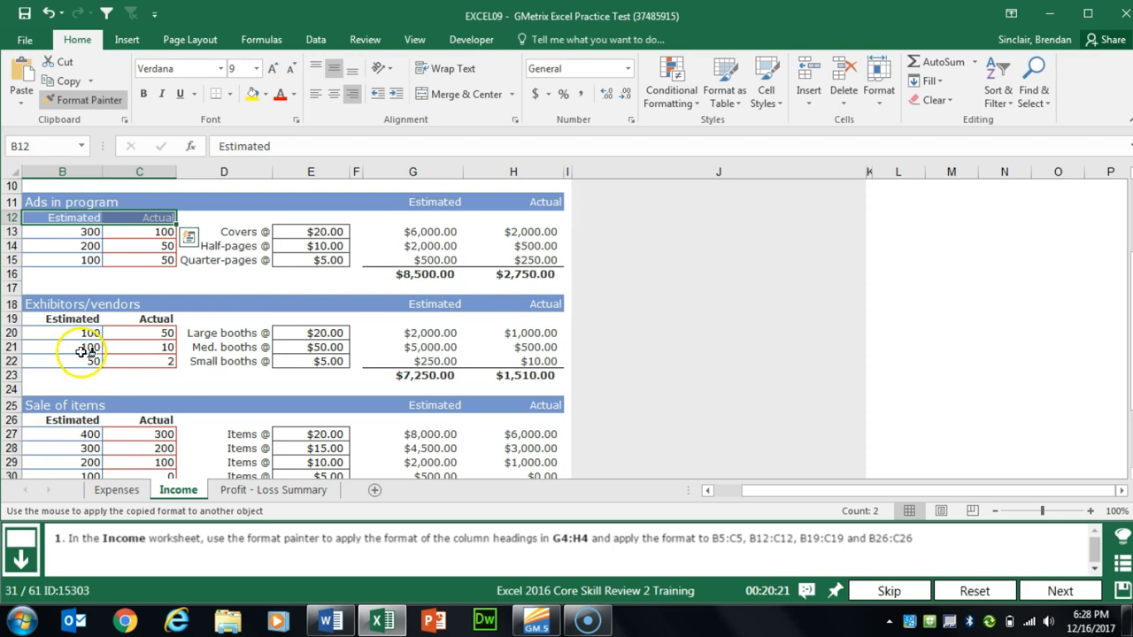
left_click(69, 320)
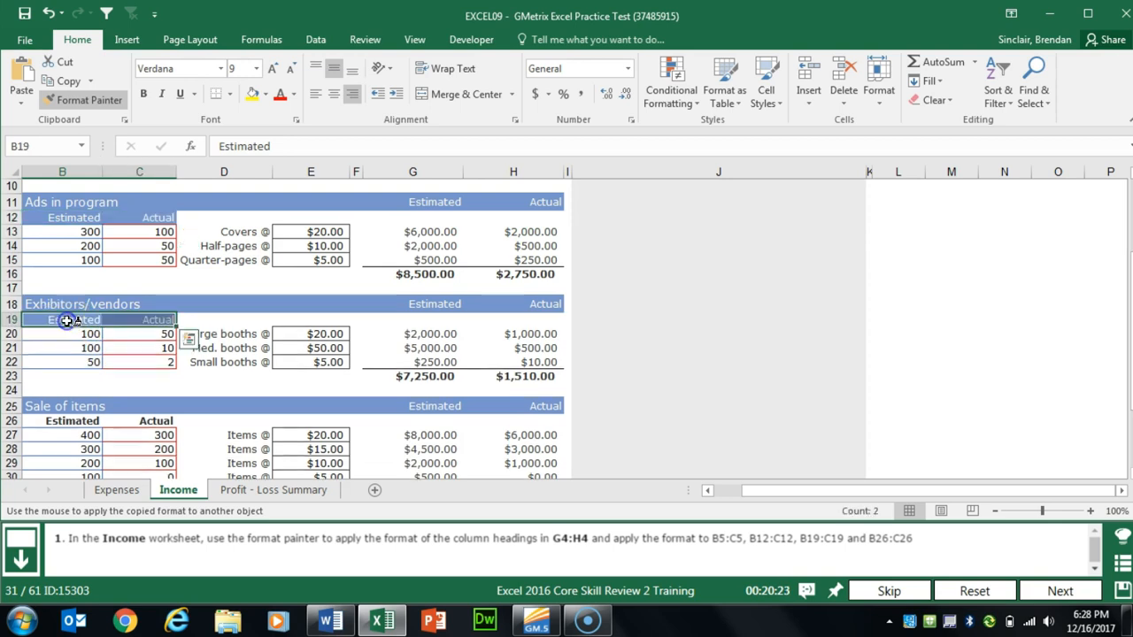
left_click(67, 423)
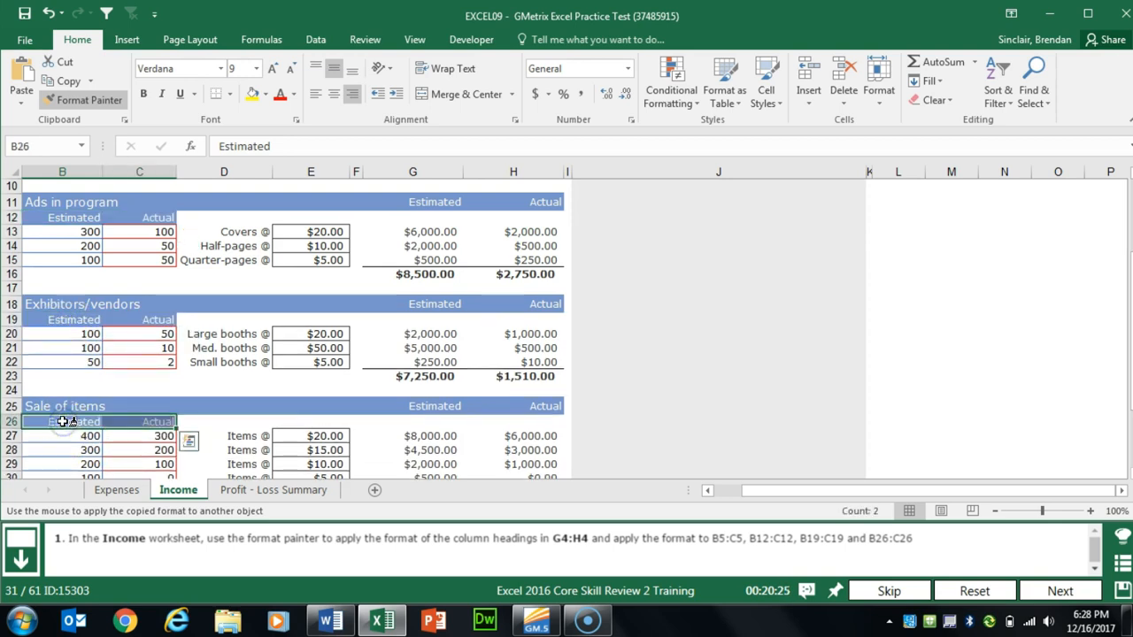
key("Escape")
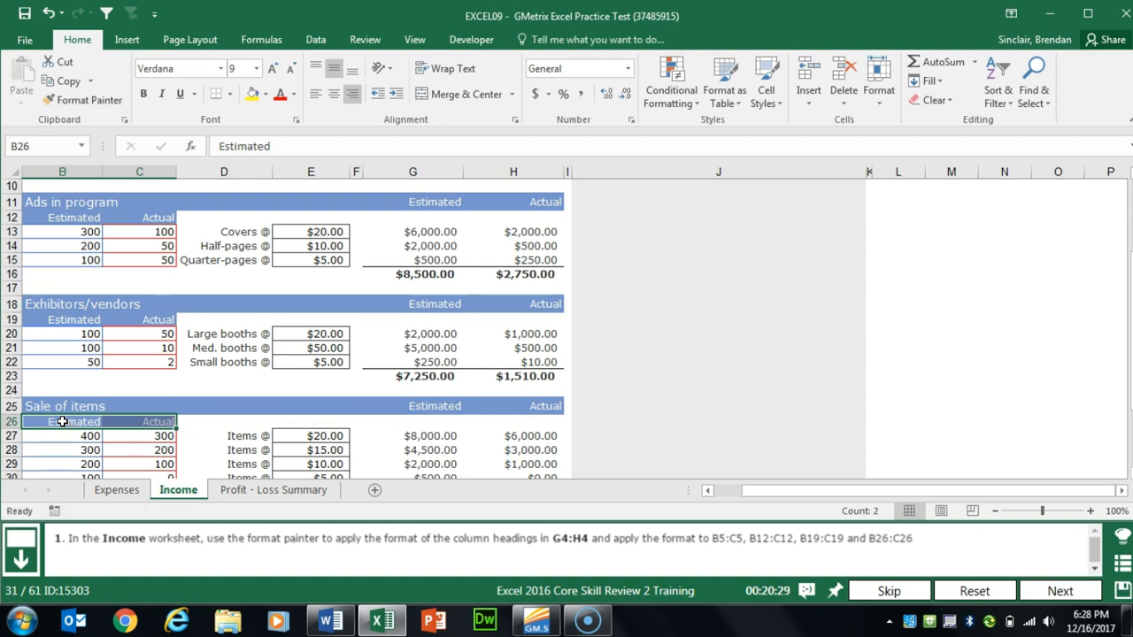
left_click(1054, 591)
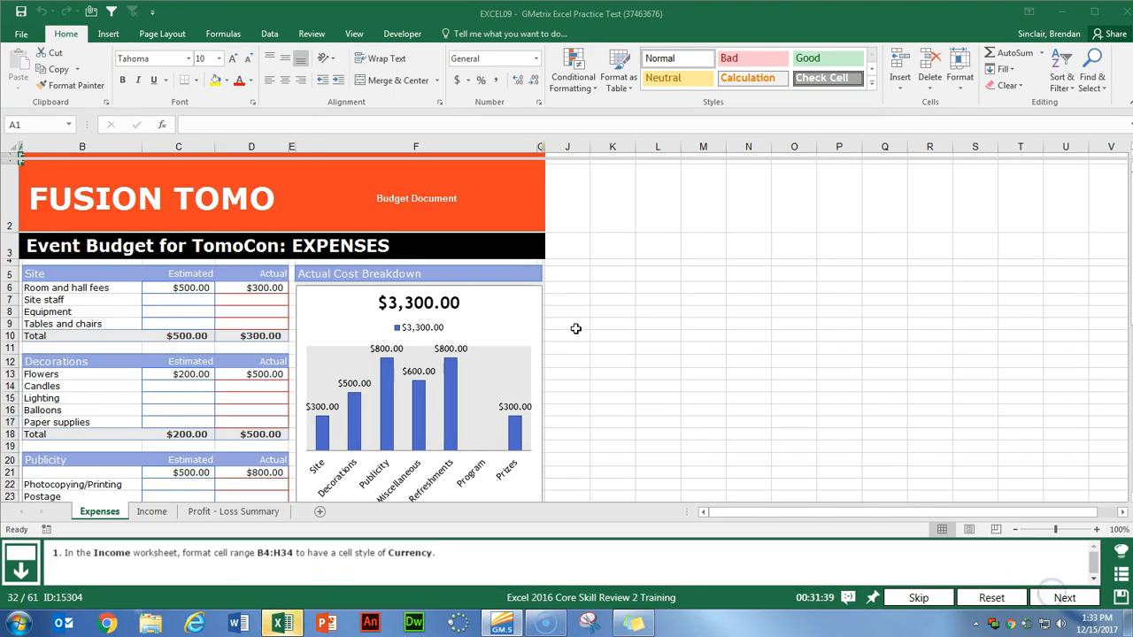
Format the range B4:H34 of the Income worksheet as Currency and advance to the next task.
left_click(572, 335)
key("ctrl+Page_Down")
left_click(61, 264)
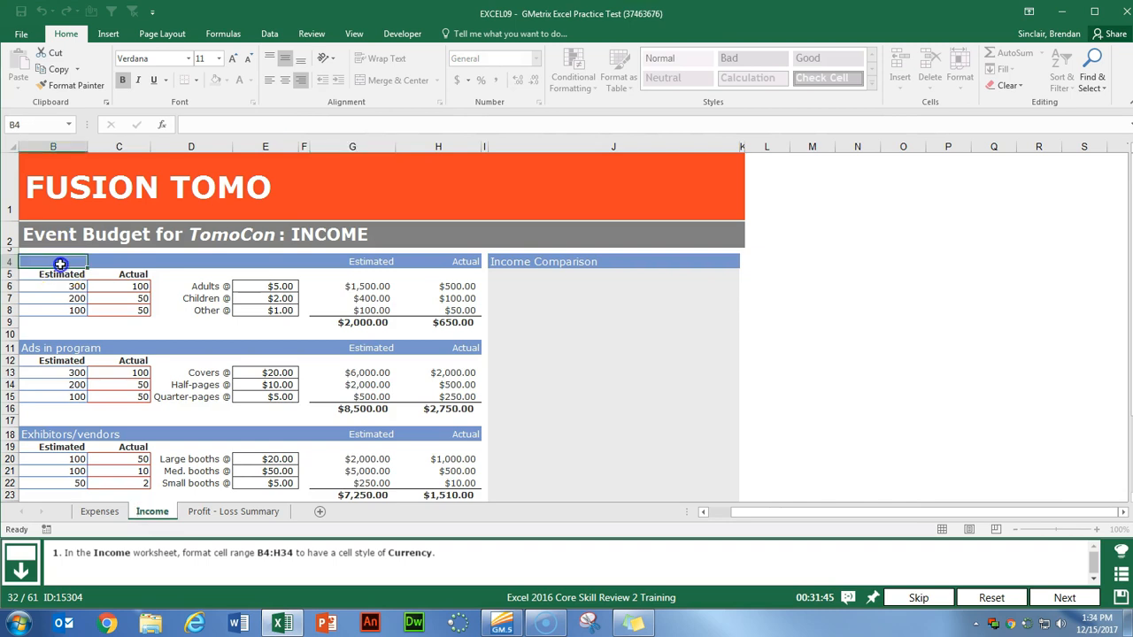
key("shift+Right")
key("shift+Right")
key("shift+Right")
key("shift+Right")
key("shift+Right")
key("shift+Right")
key("shift+Down")
key("shift+Down")
key("shift+Down")
key("shift+Down")
key("shift+Down")
key("shift+Down")
key("shift+Down")
key("shift+Down")
key("shift+Down")
key("shift+Down")
key("shift+Down")
key("shift+Down")
key("shift+Down")
key("shift+Down")
key("shift+Down")
key("shift+Down")
key("shift+Down")
key("shift+Down")
key("shift+Down")
key("shift+Down")
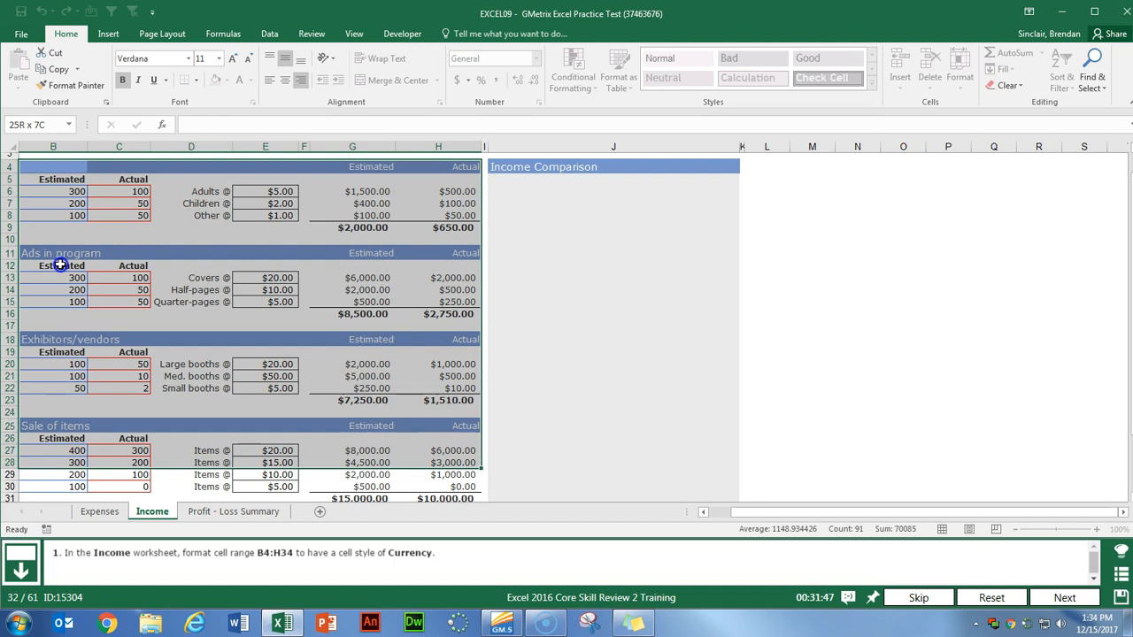
key("shift+Down")
key("shift+Down")
key("shift+Down")
key("shift+Down")
key("shift+Down")
key("shift+Down")
left_click(535, 58)
left_click(524, 137)
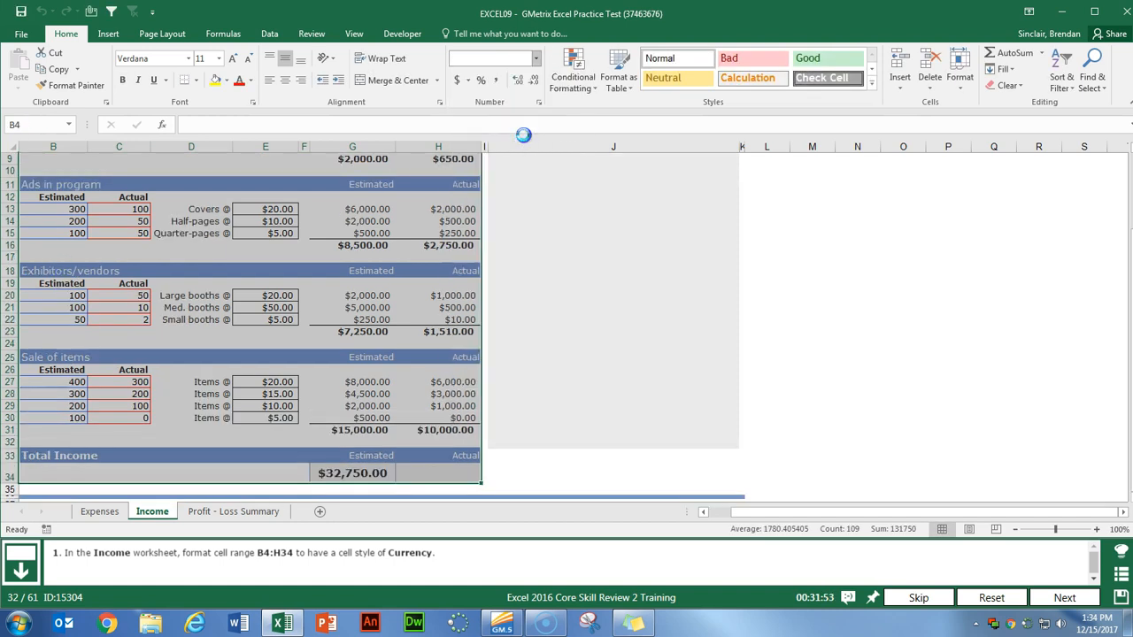
left_click(1054, 595)
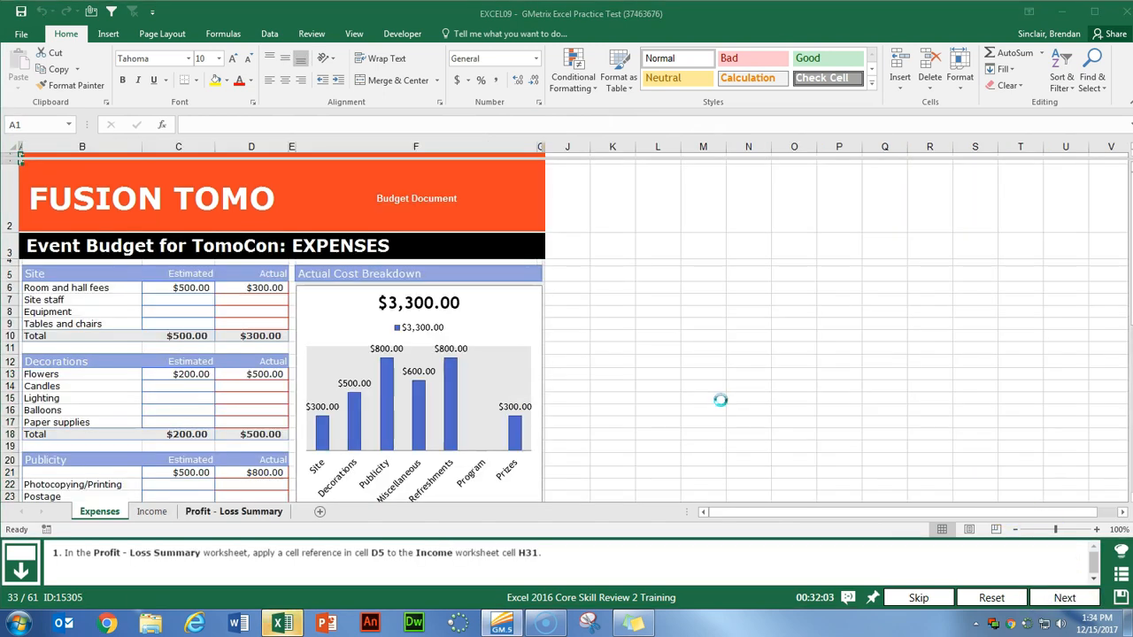
Enter a reference to Income worksheet cell H31 in cell D5 of the Profit - Loss Summary worksheet.
left_click(244, 513)
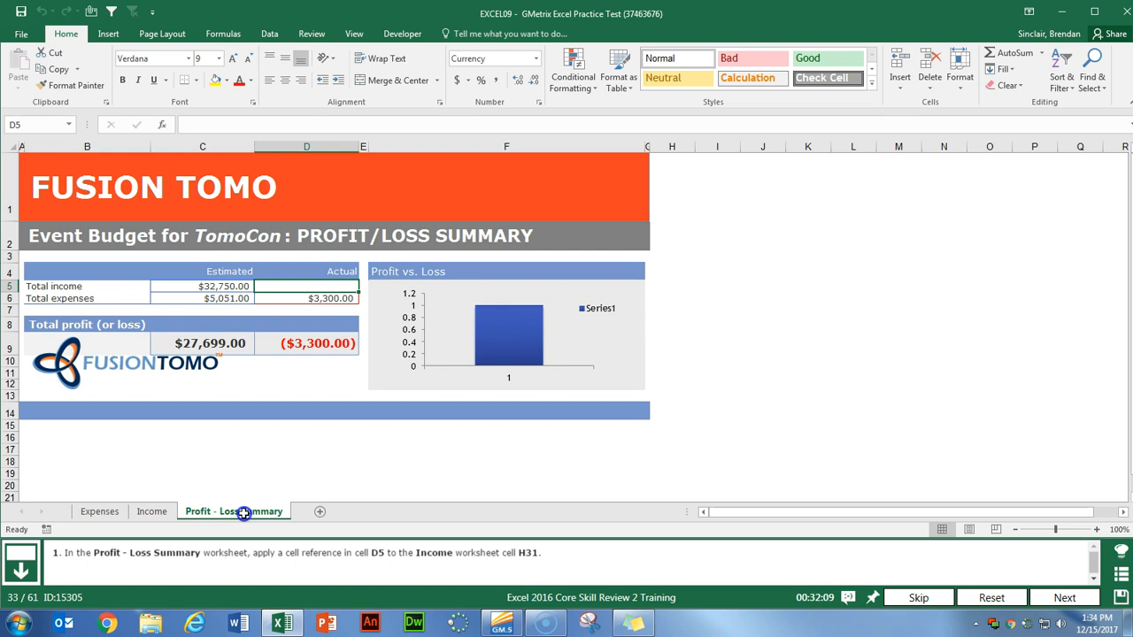
type("=")
left_click(159, 512)
scroll(301, 291, "down", 3)
left_click(438, 418)
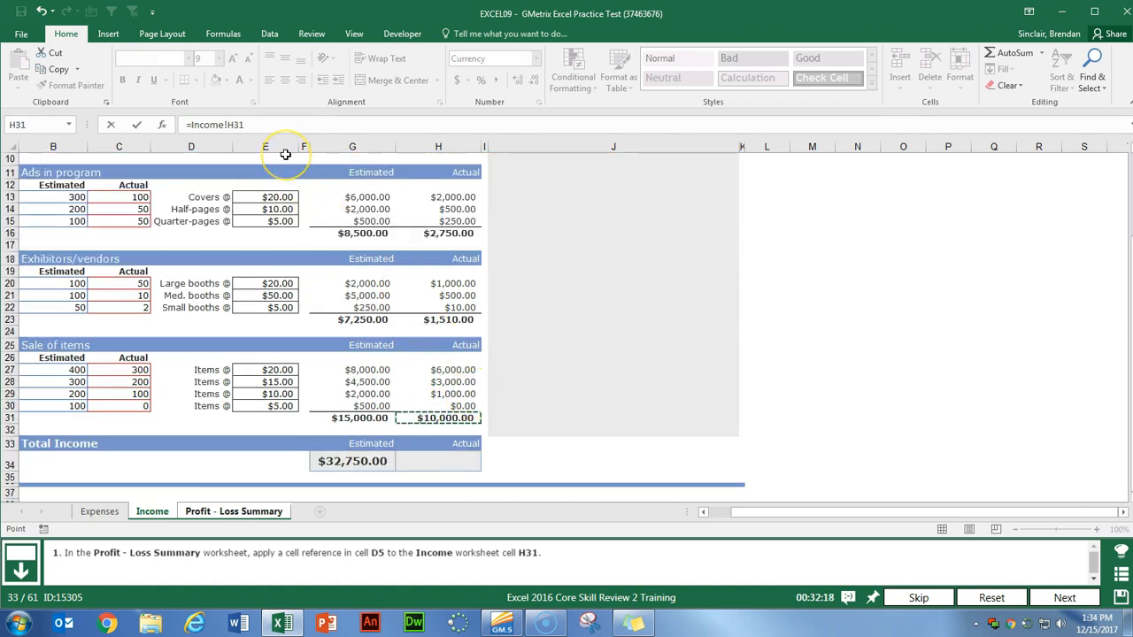
key("Return")
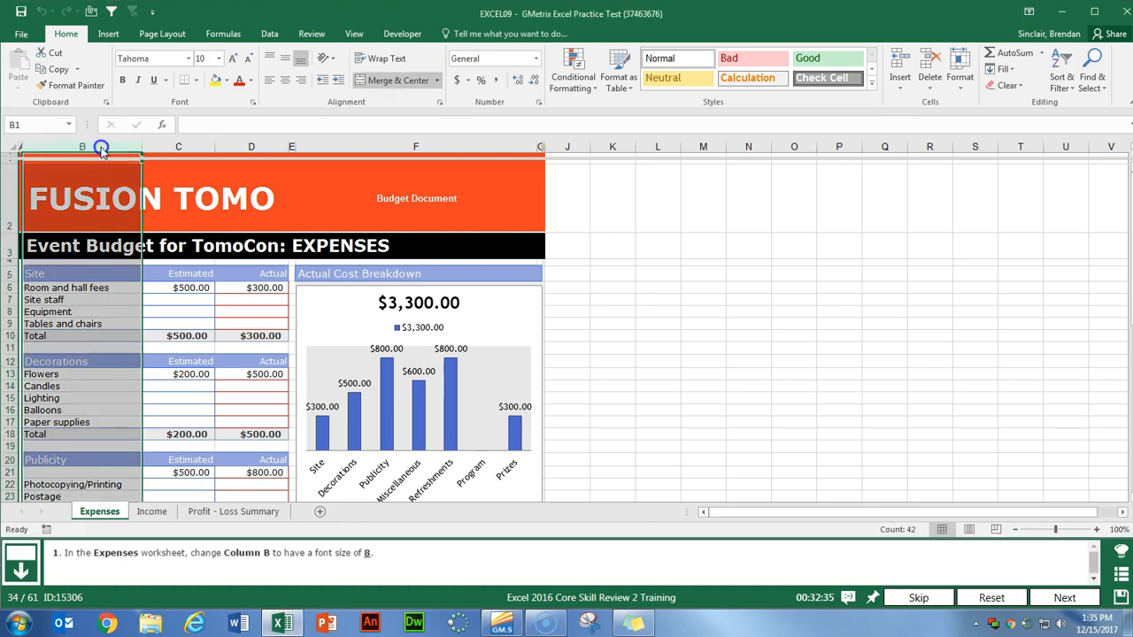
Set the font size of column B in the Expenses worksheet to 8.
left_click(93, 147)
left_click(205, 58)
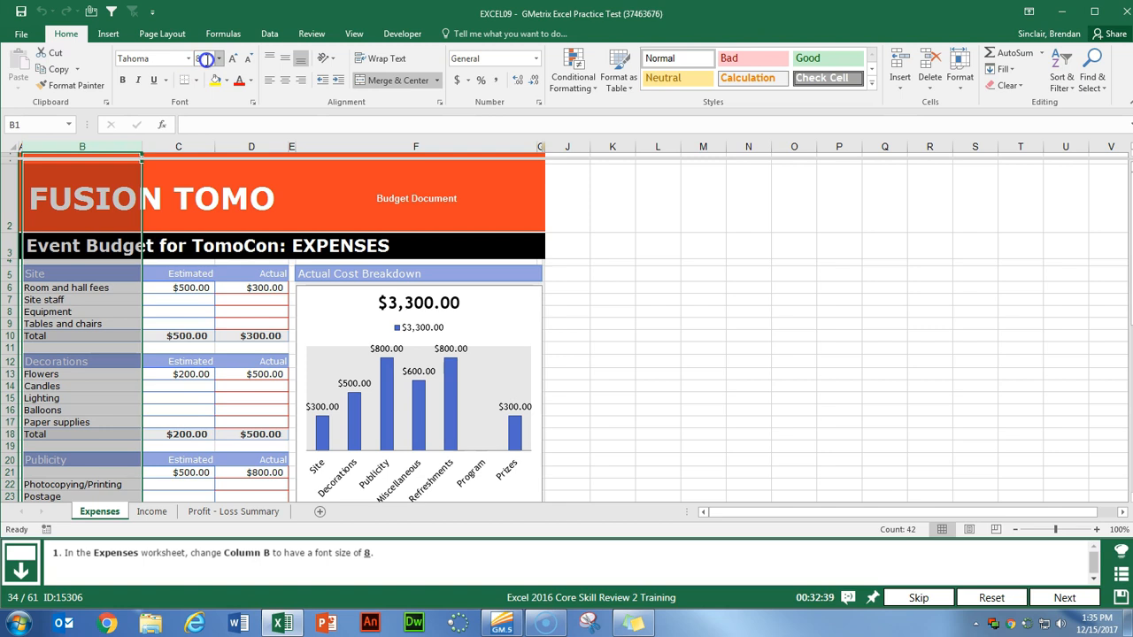
type("8")
key("Return")
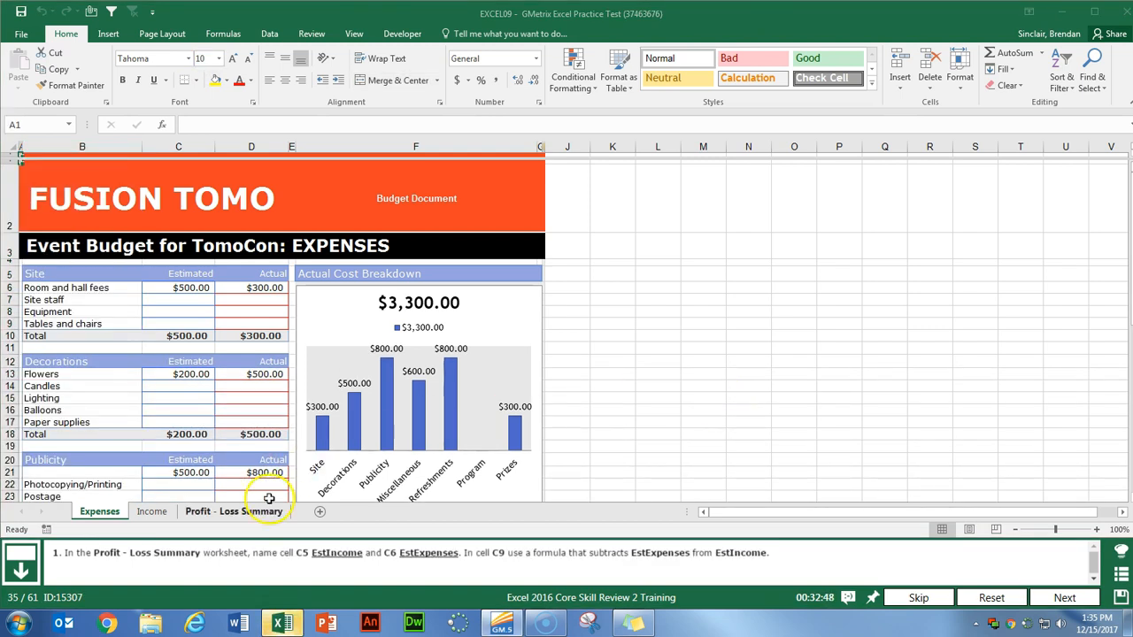
In the Profit - Loss Summary worksheet, name cell C5 EstIncome and cell C6 EstExpenses.
left_click(243, 515)
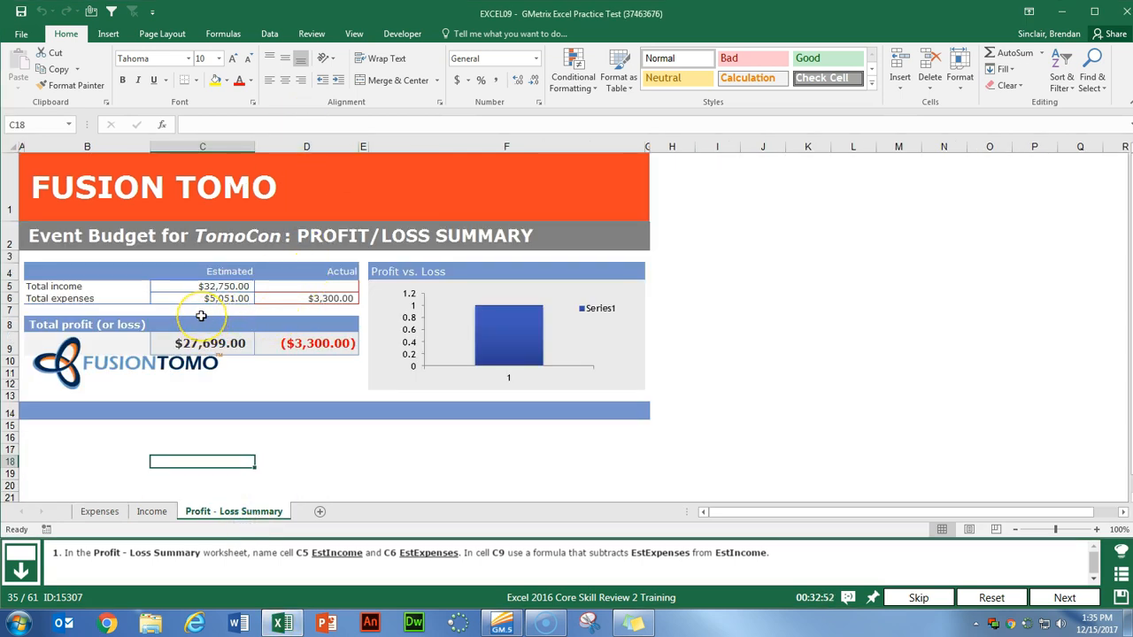
double_click(210, 286)
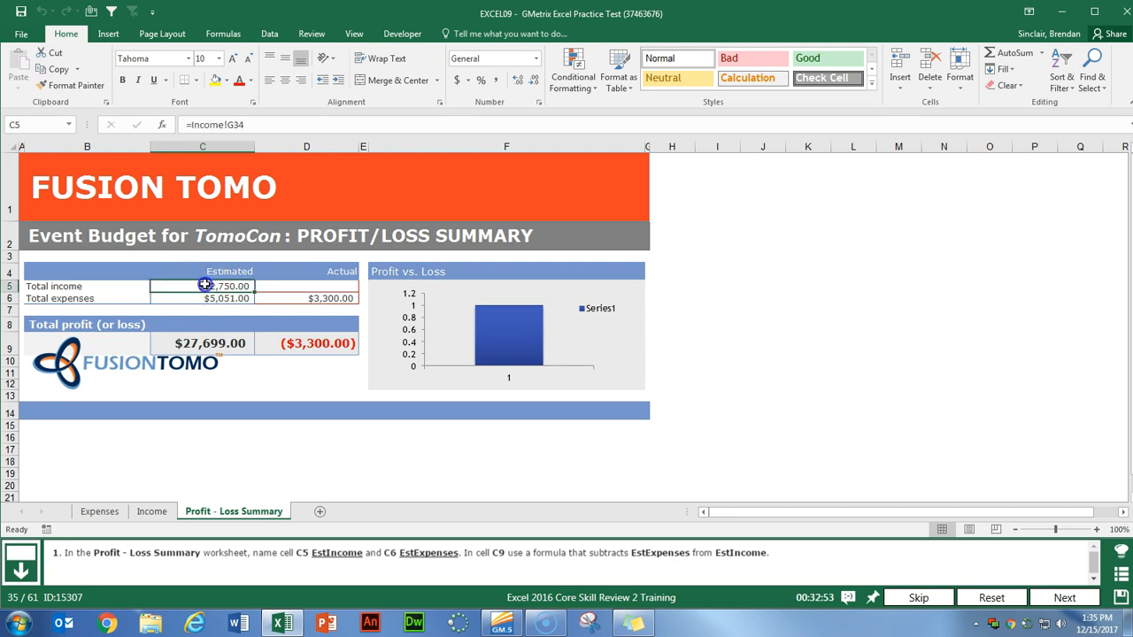
key("Escape")
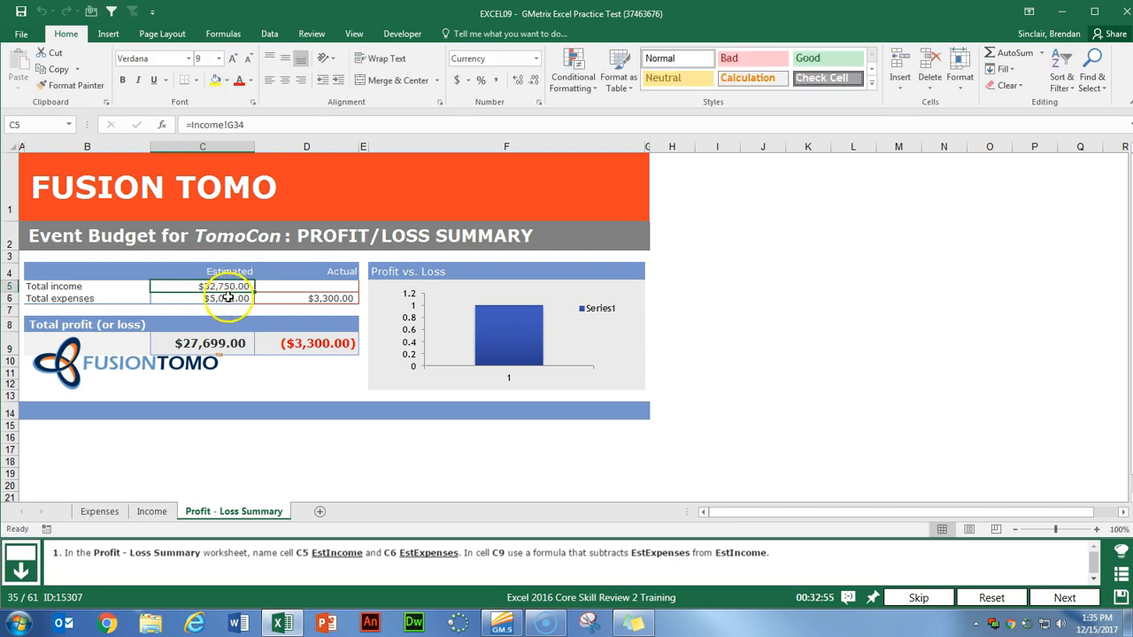
left_click(30, 124)
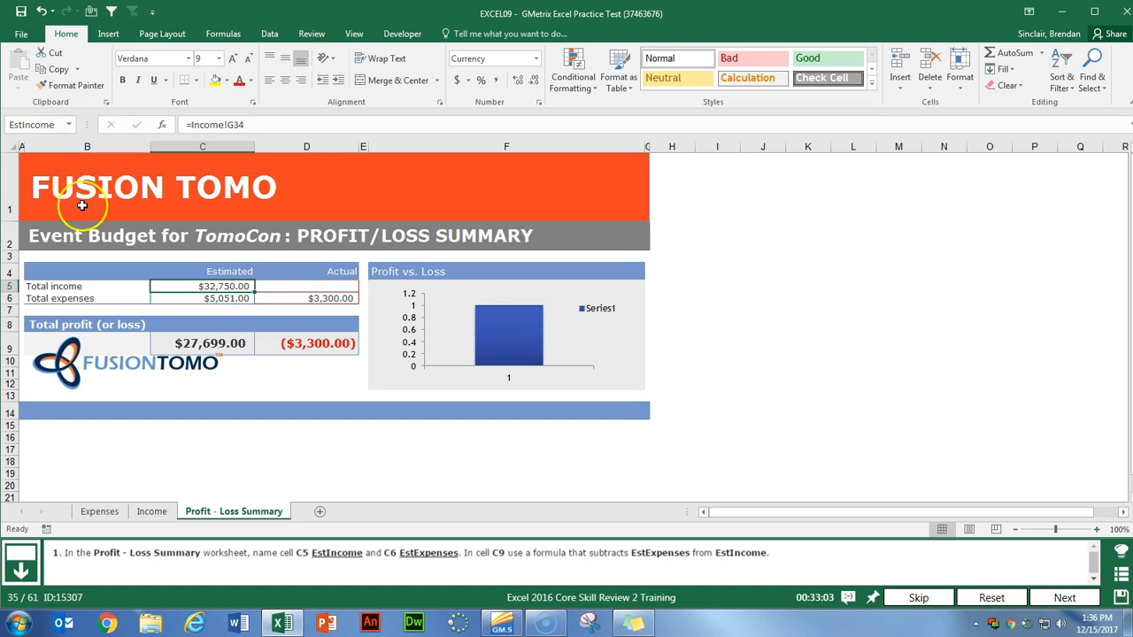
left_click(196, 298)
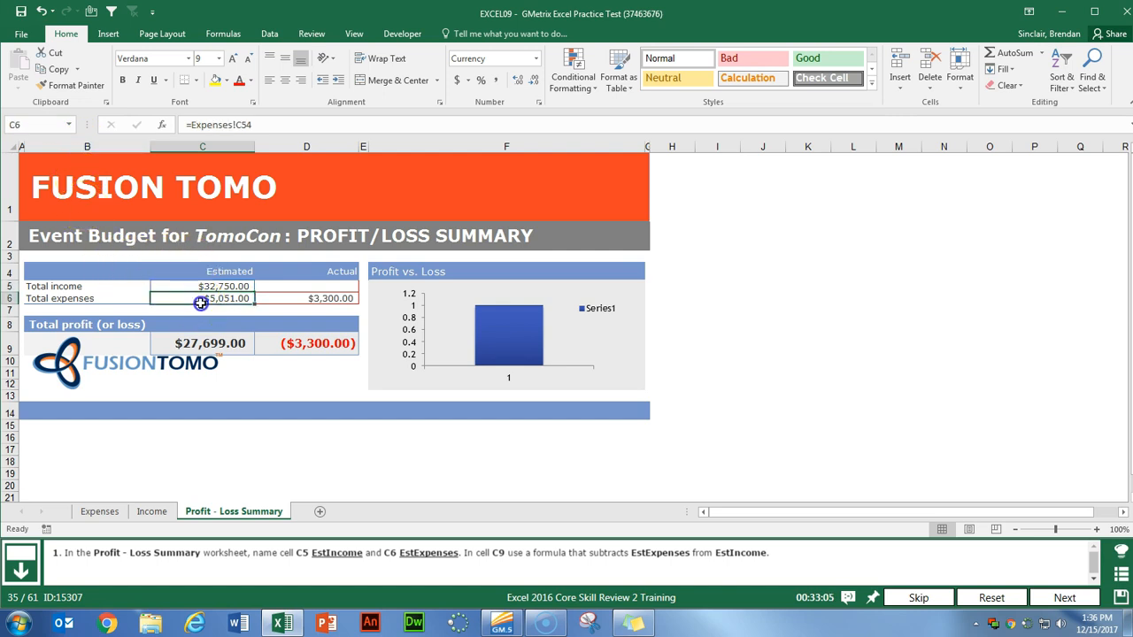
left_click(32, 125)
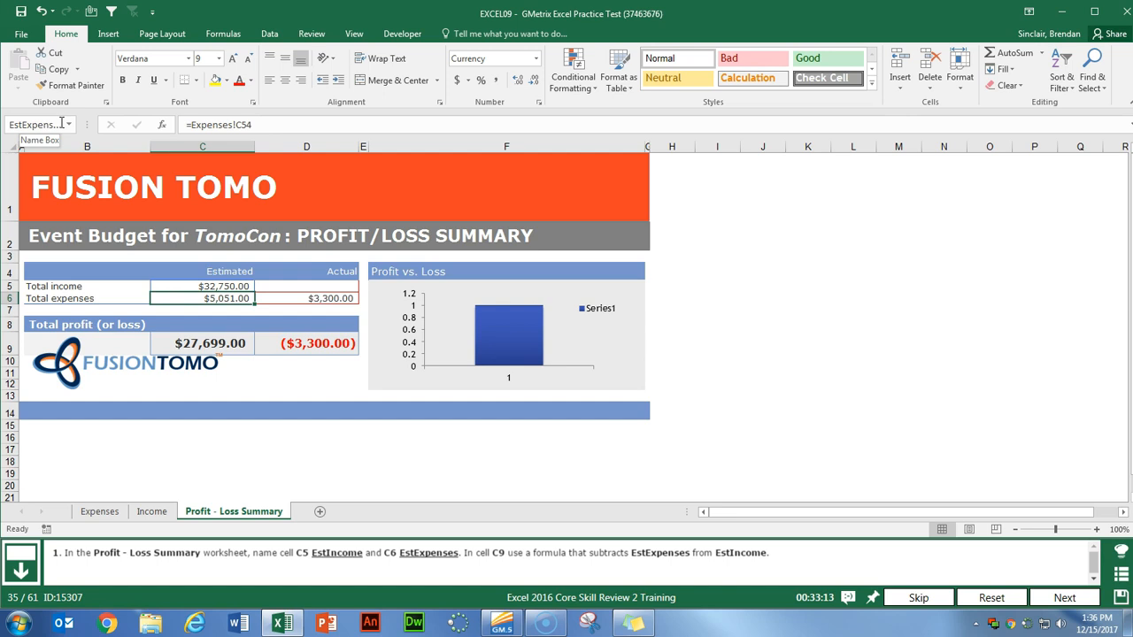
Enter the formula =EstIncome-EstExpenses in cell C9 and advance to the next task.
left_click(202, 348)
left_click(246, 344)
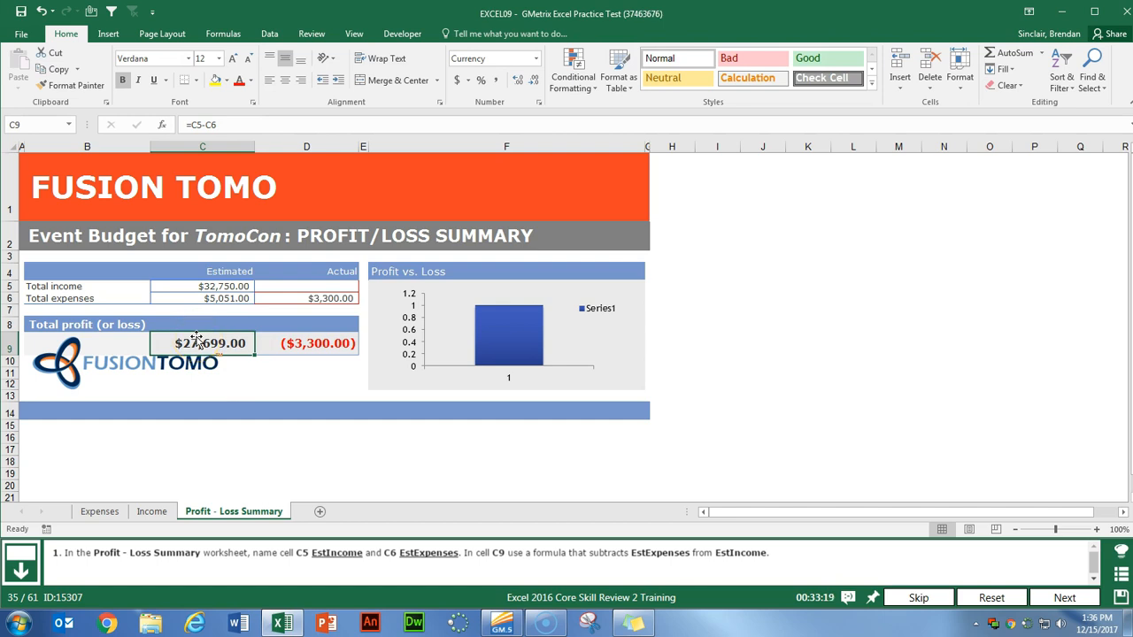
type("=est")
key("Down")
key("Tab")
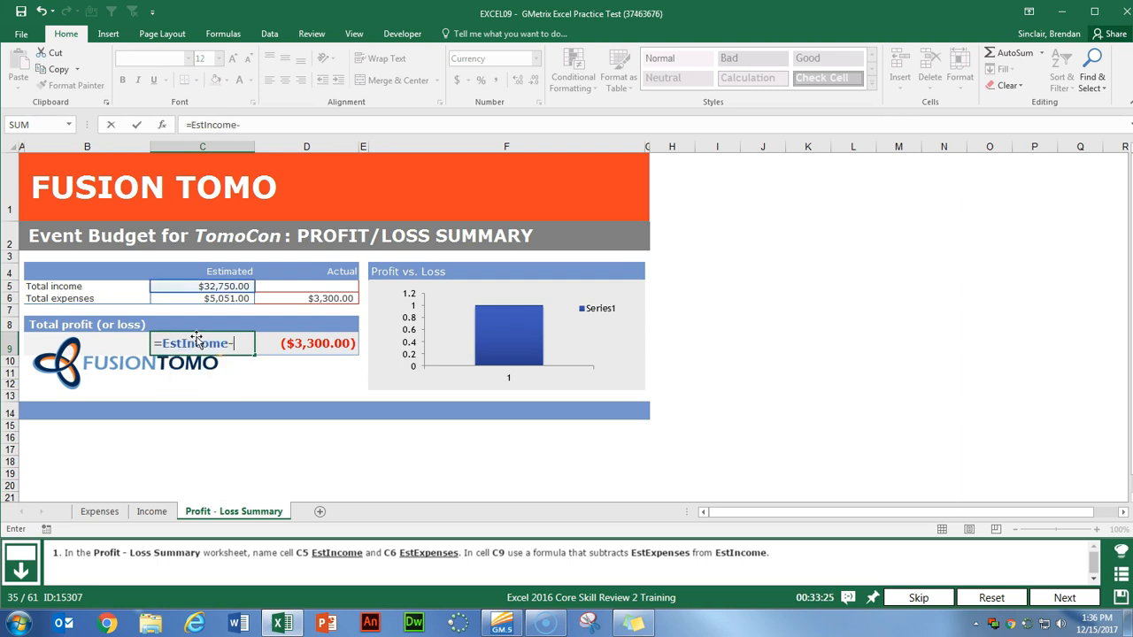
type("-est")
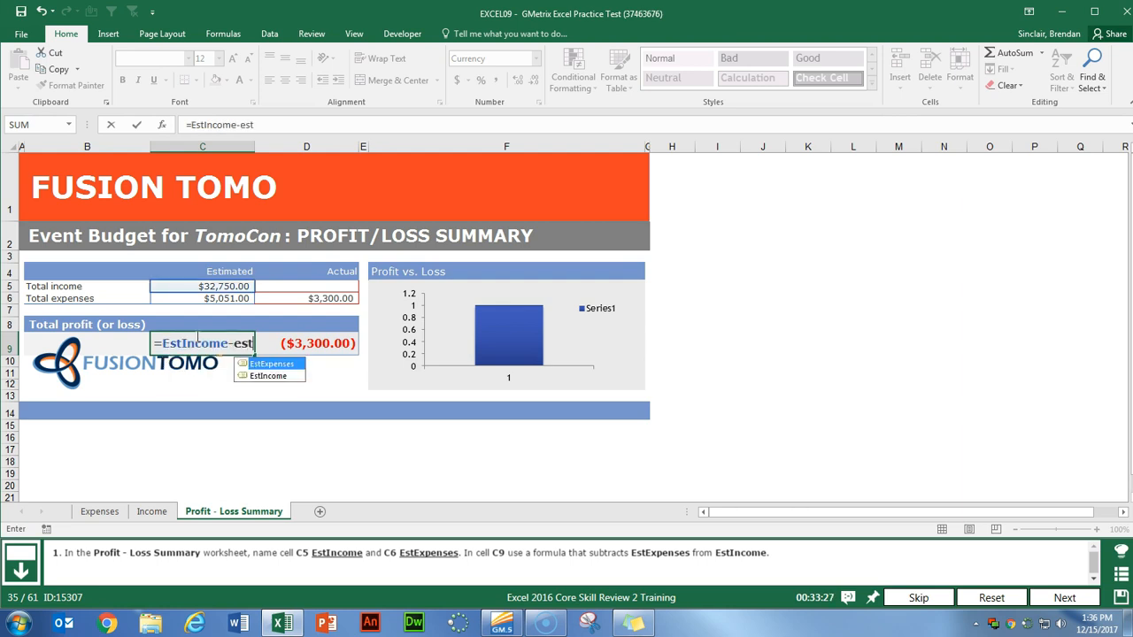
key("Tab")
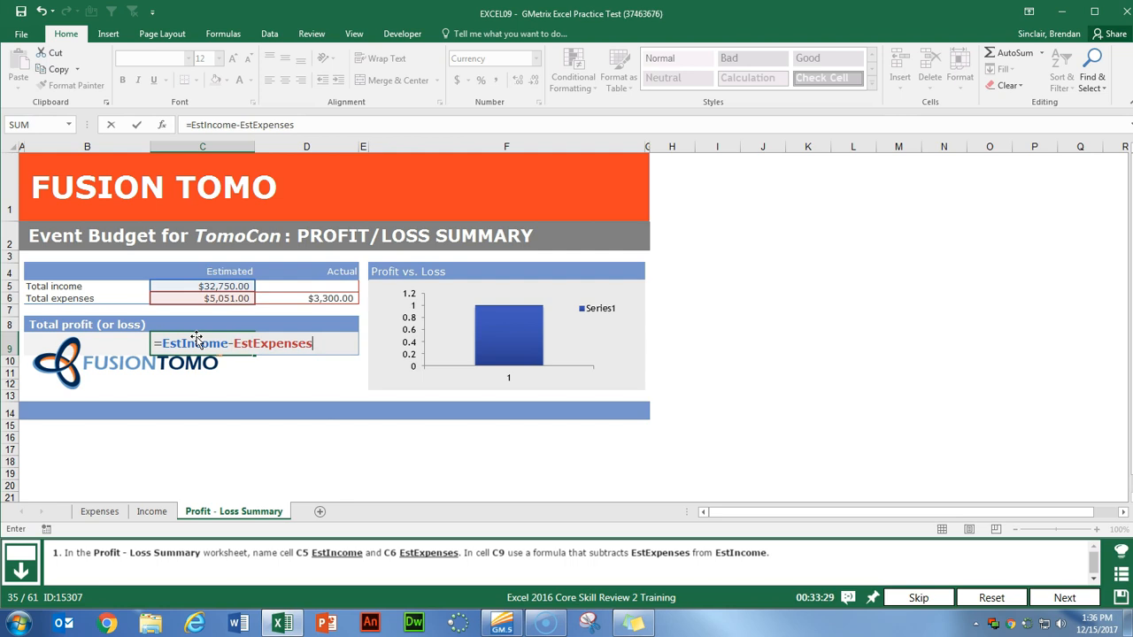
key("Return")
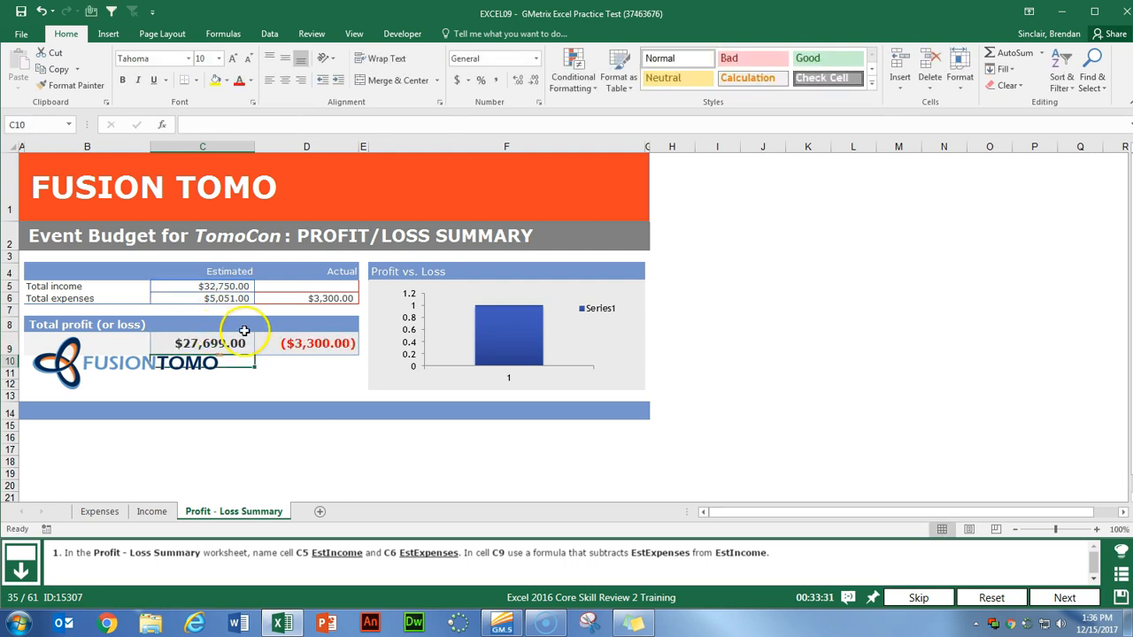
left_click(1062, 598)
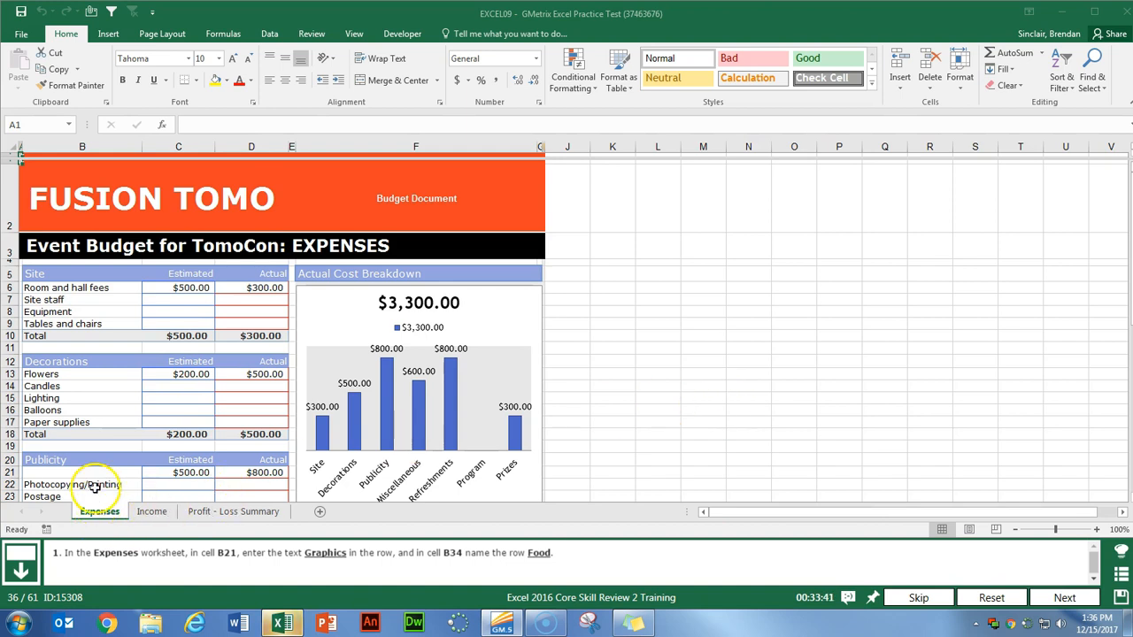
Enter the text Graphics in cell B21 of the Expenses worksheet.
left_click(113, 397)
left_click(69, 472)
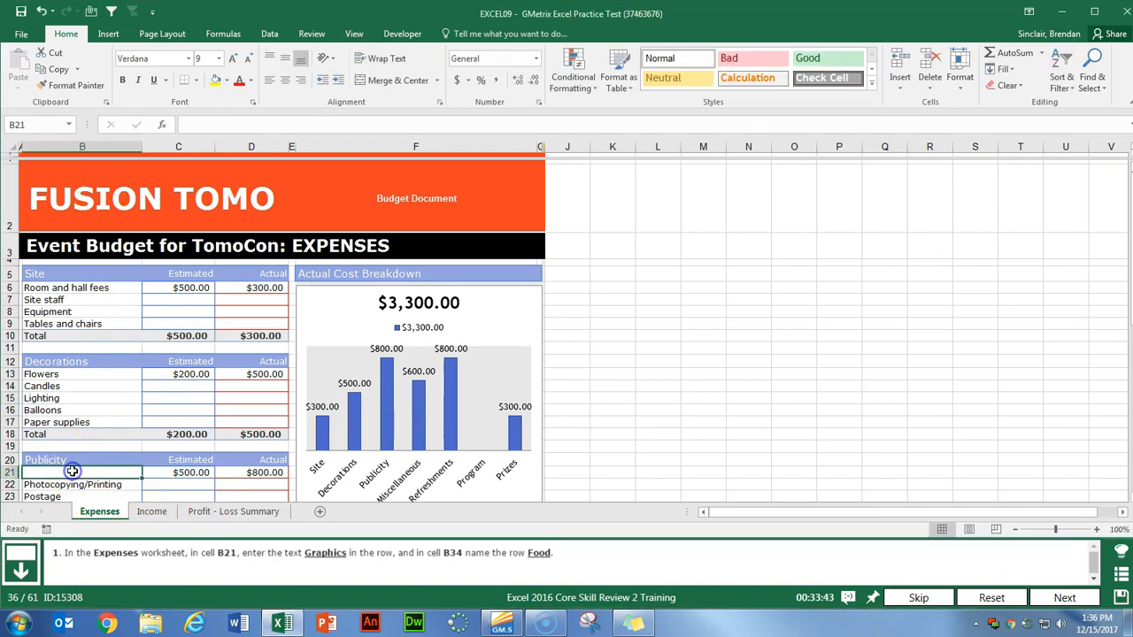
type("Grap")
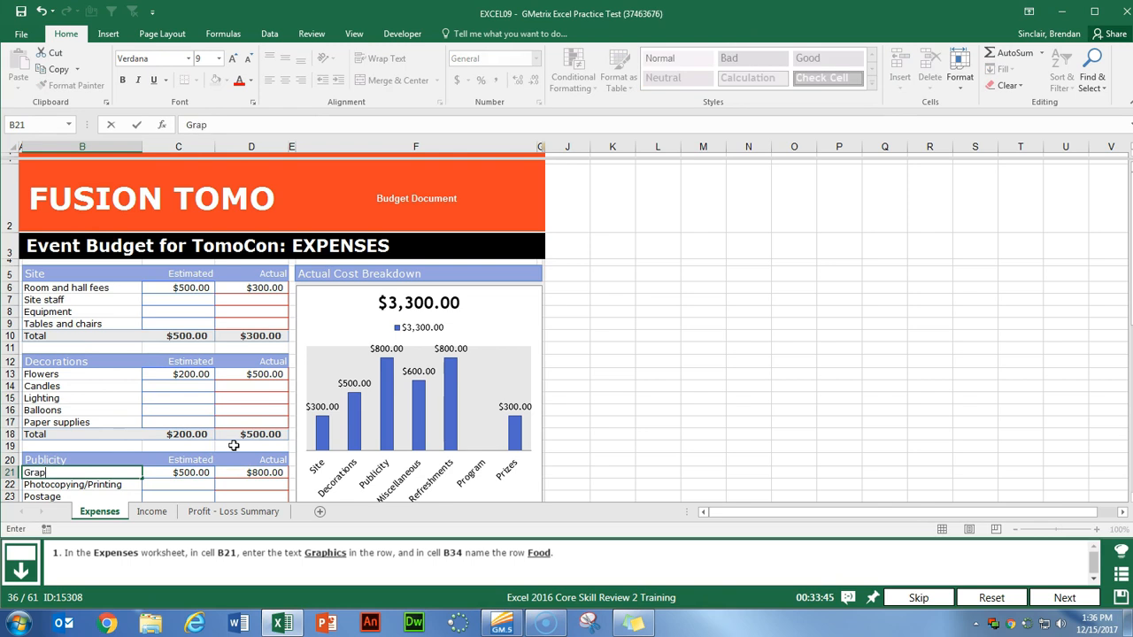
key("Return")
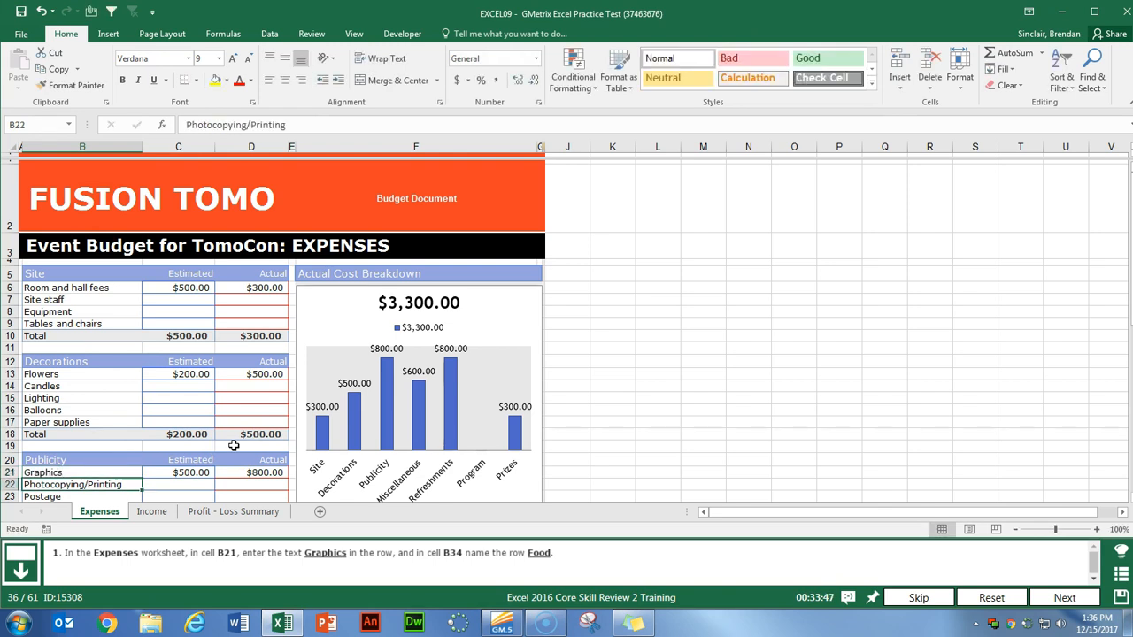
Enter the text Food in cell B34 under Refreshments and advance to the next task.
scroll(204, 438, "down", 4)
left_click(73, 429)
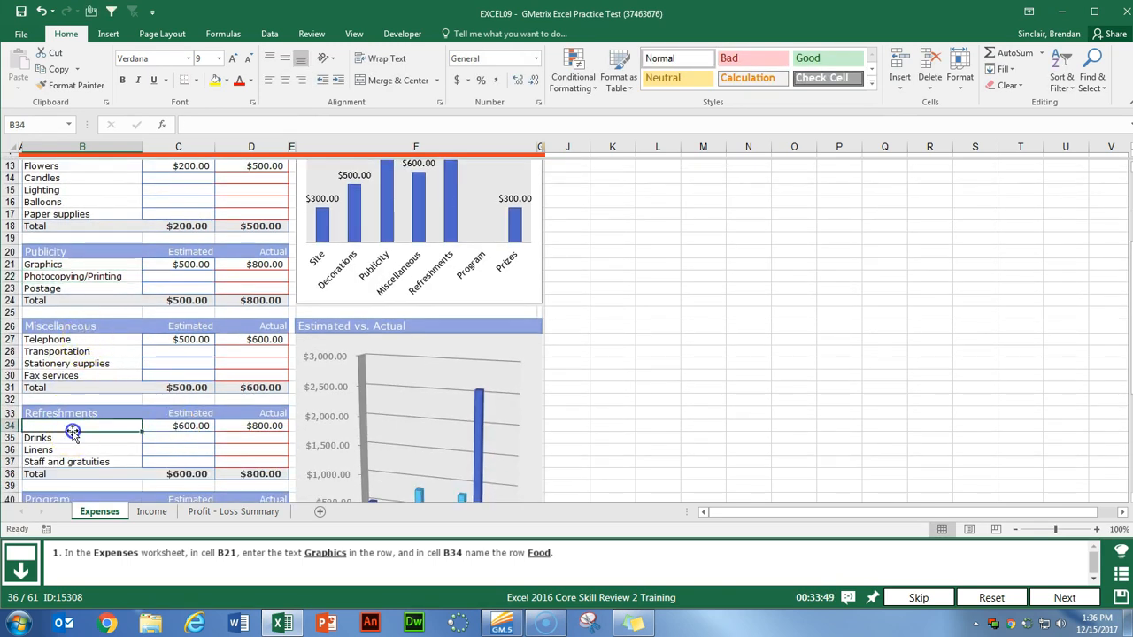
type("F")
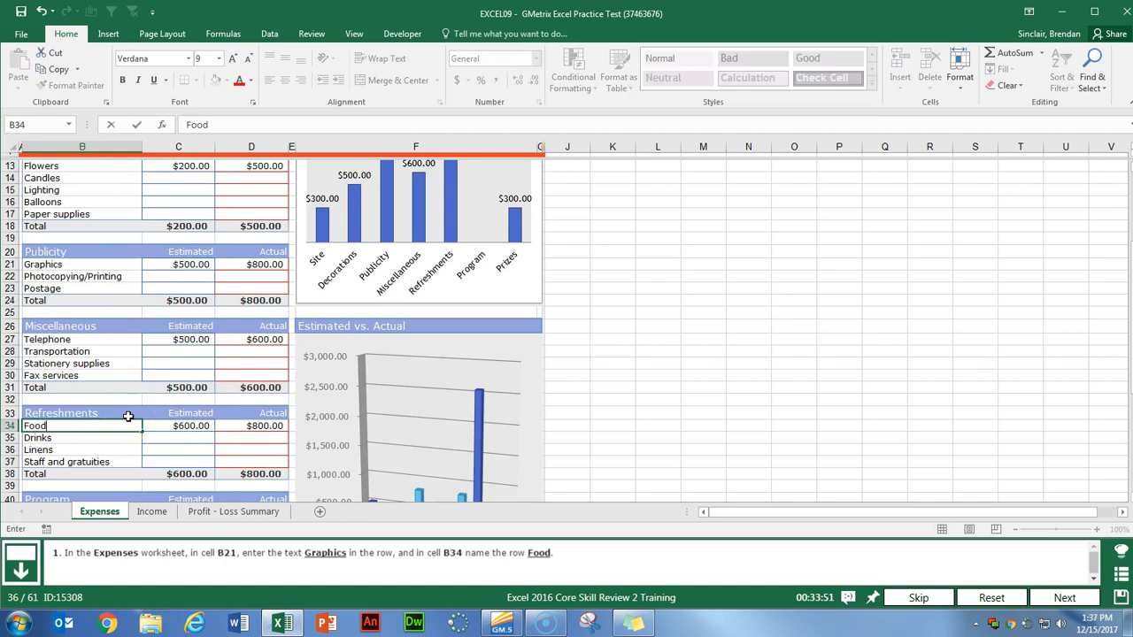
type("ood")
key("Return")
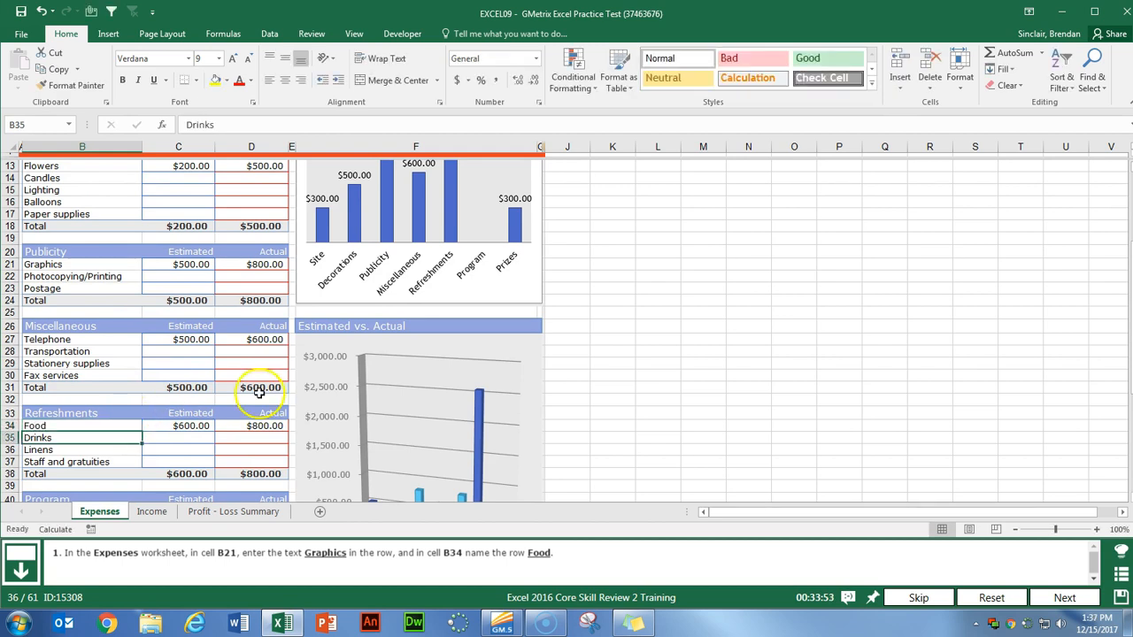
left_click(1065, 598)
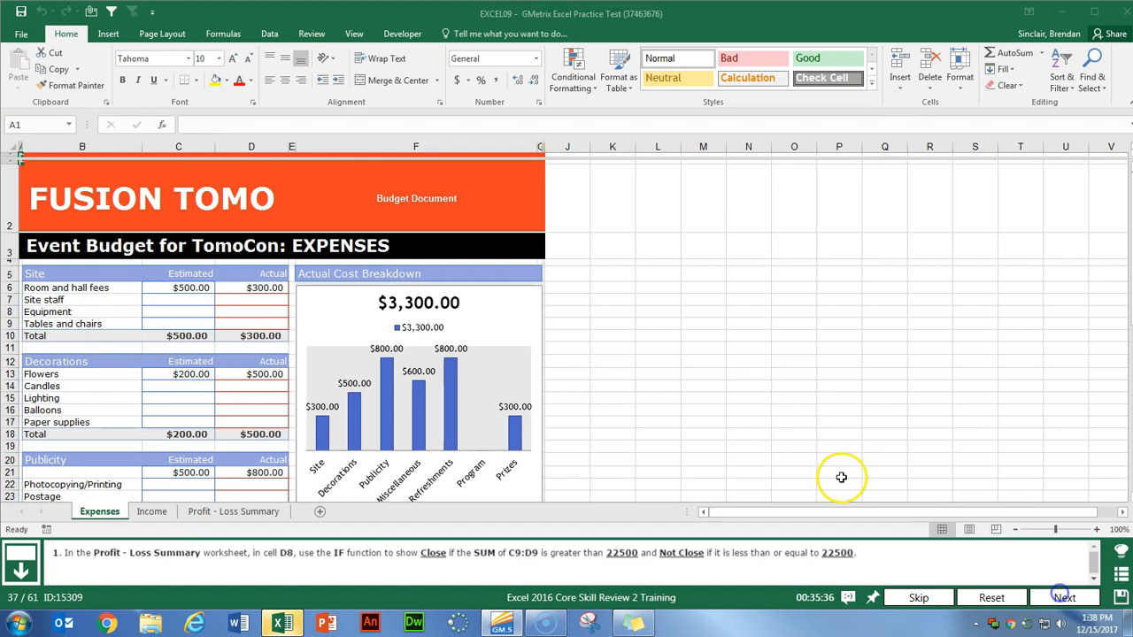
In the Profit - Loss Summary worksheet, find the IF function and insert it in cell D8.
left_click(235, 512)
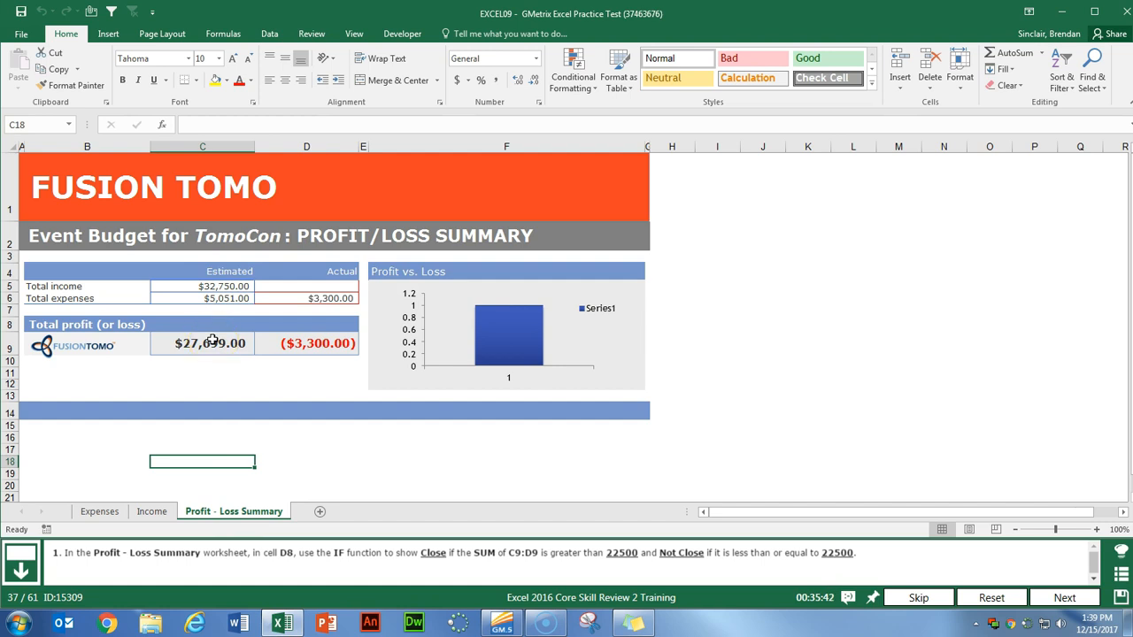
left_click(302, 325)
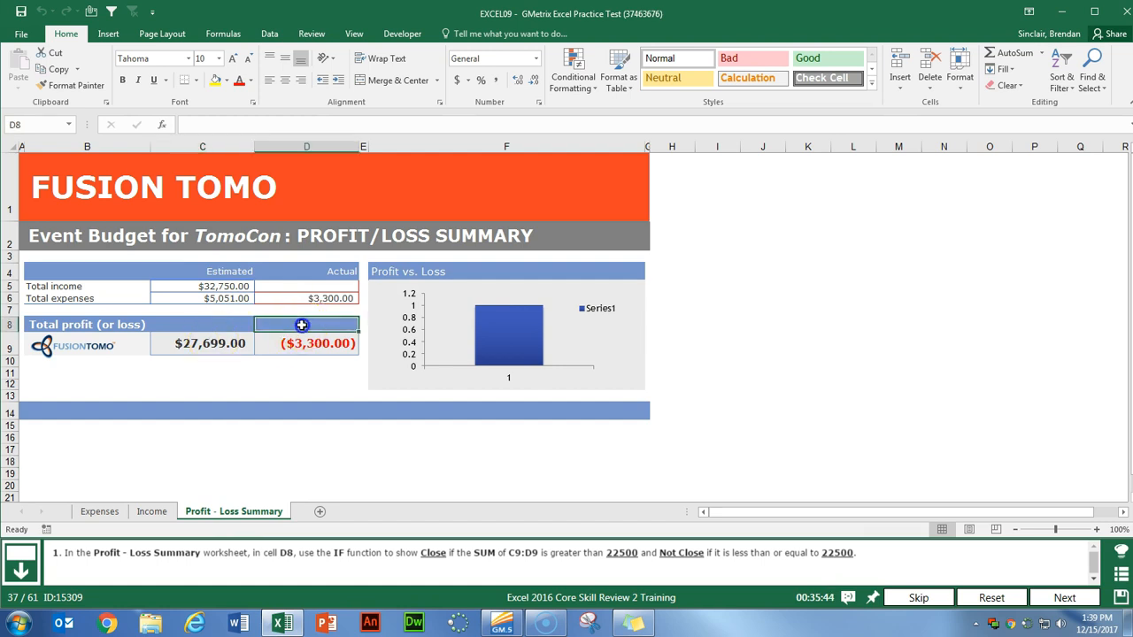
left_click(162, 125)
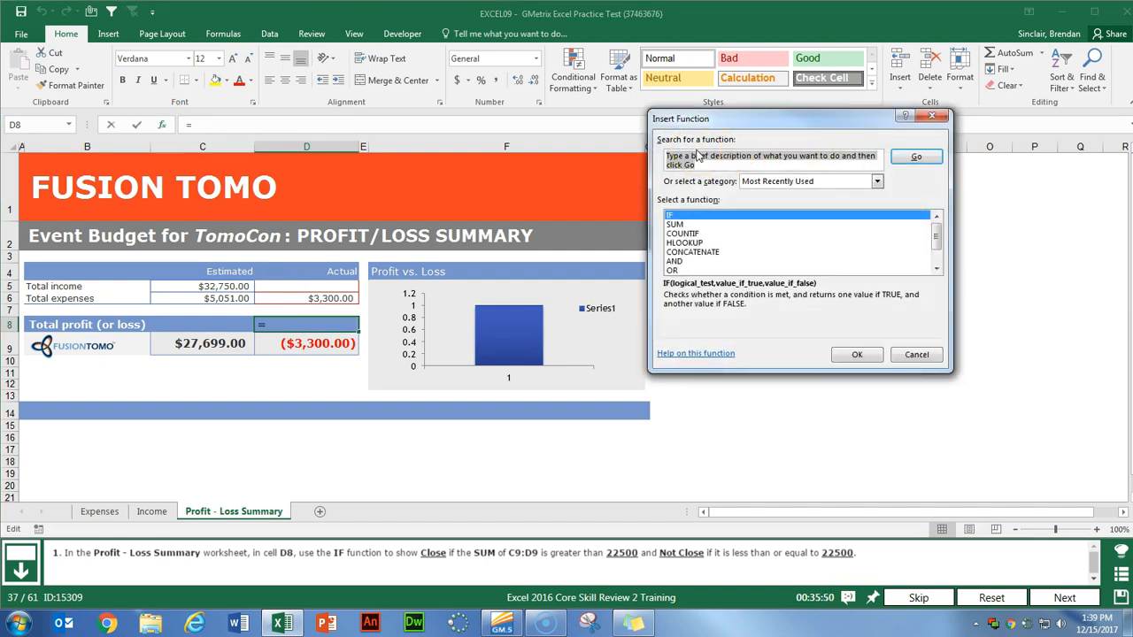
type("if")
key("Return")
left_click(876, 357)
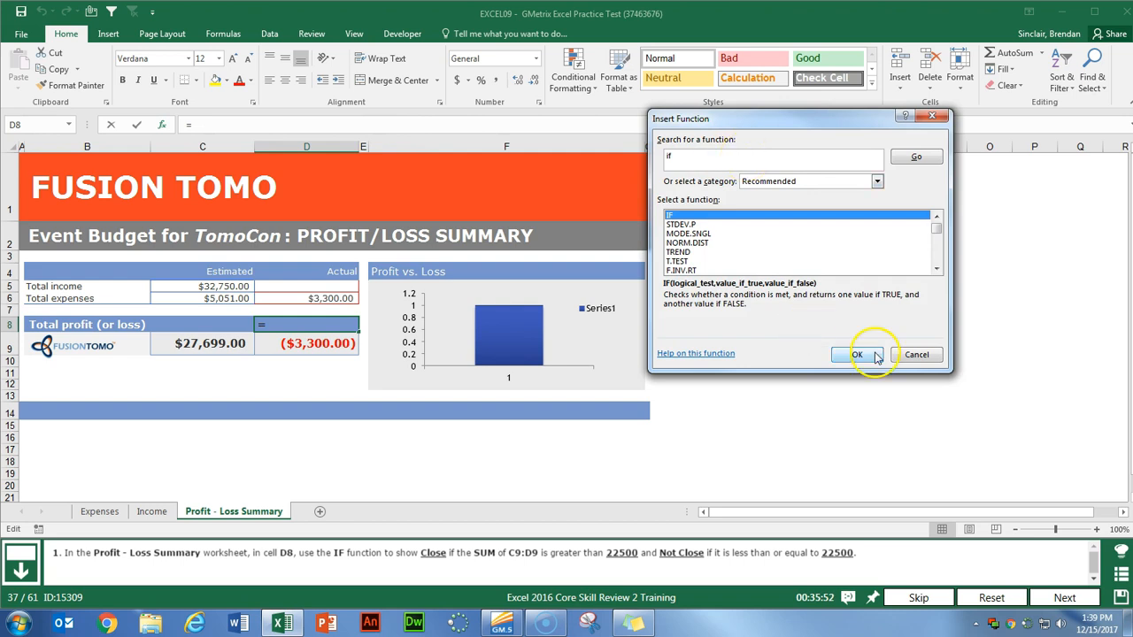
Set the IF function's logical test to sum(c9:d9)>22500 and its value if true to "Close".
type("sum(")
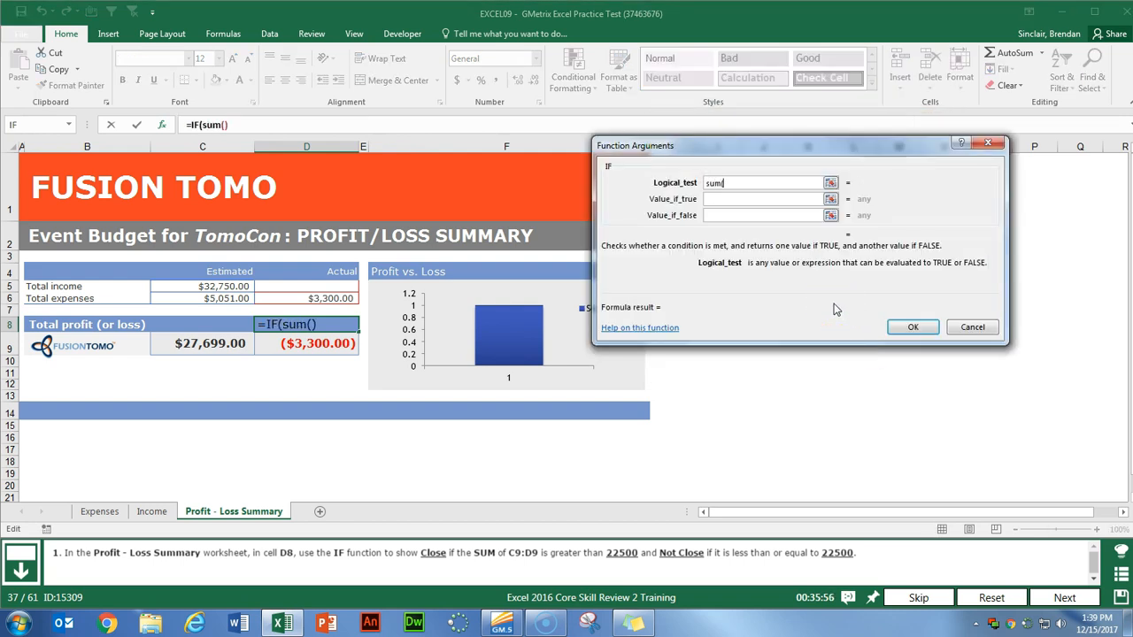
type("c9:d9")
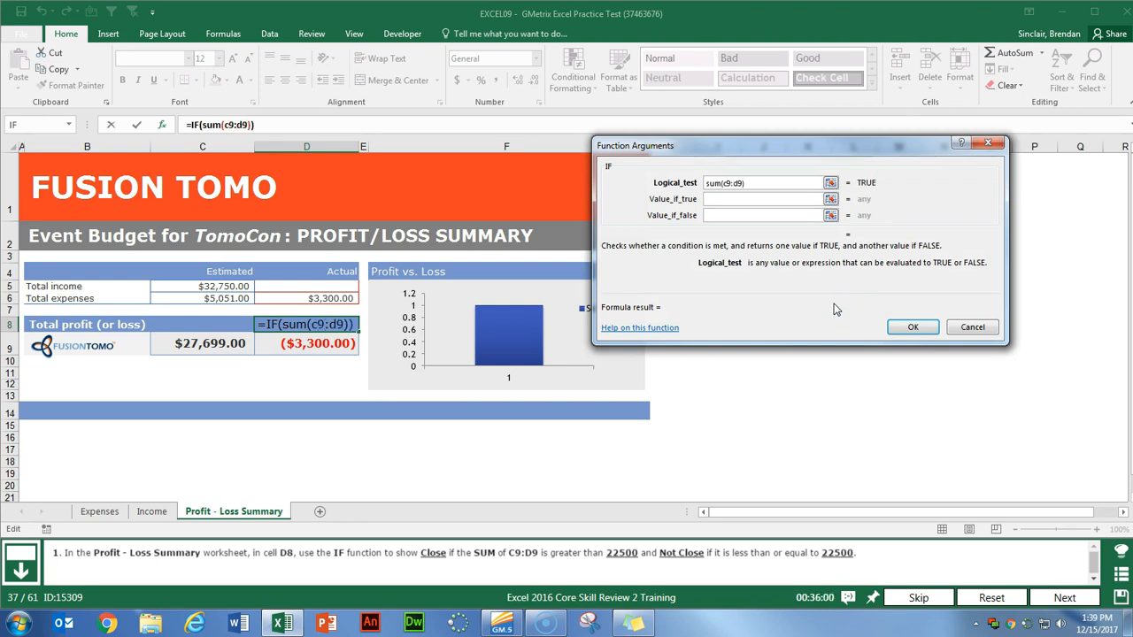
type(")>22500")
key("Tab")
type("\"Close\"")
key("Tab")
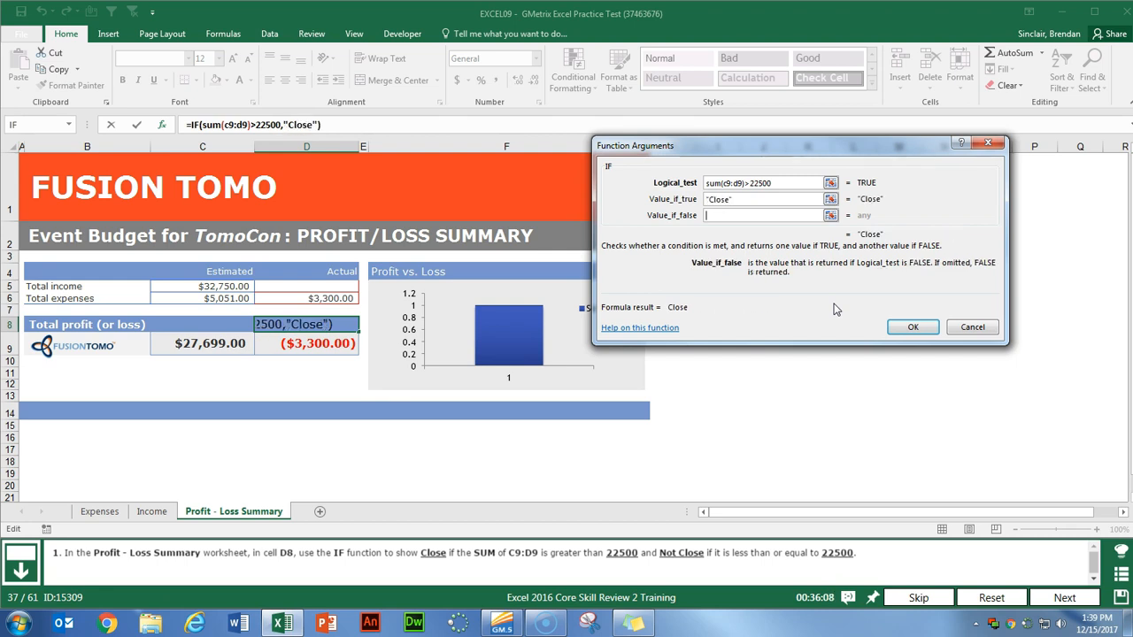
Set the IF function's value if false to "Not Close", confirm the formula and advance to the next task.
type("Not Close")
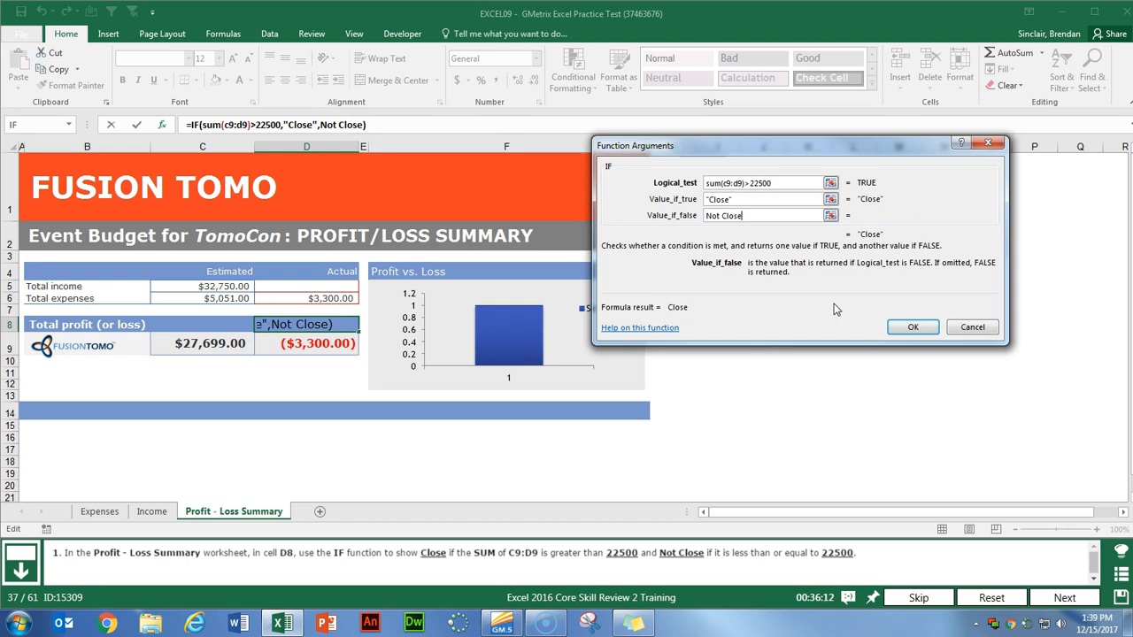
key("Tab")
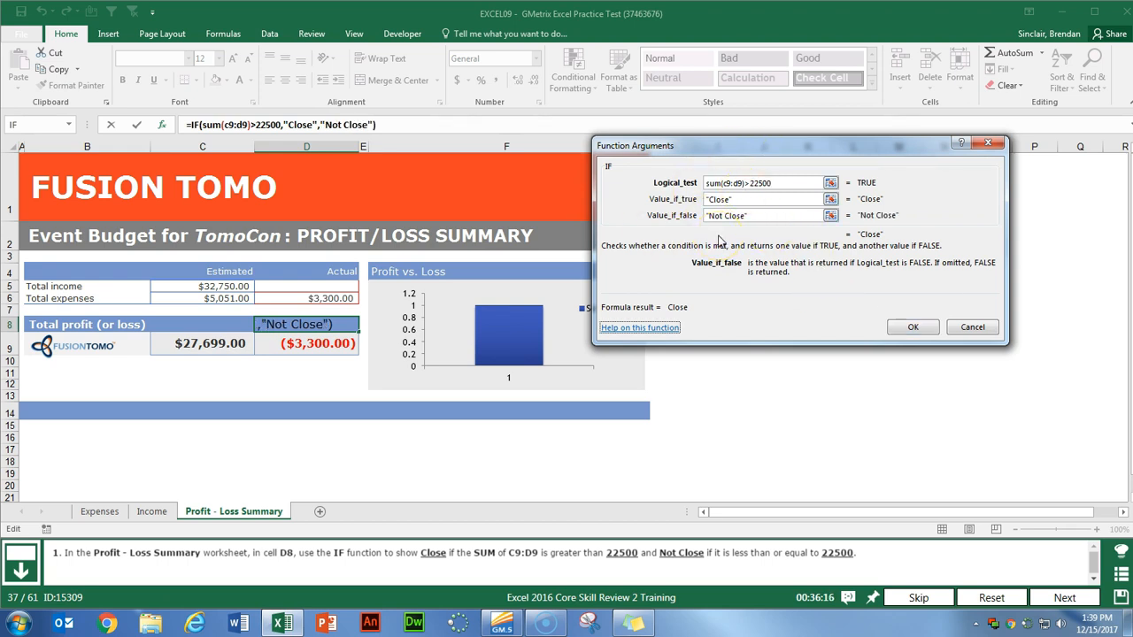
left_click(776, 215)
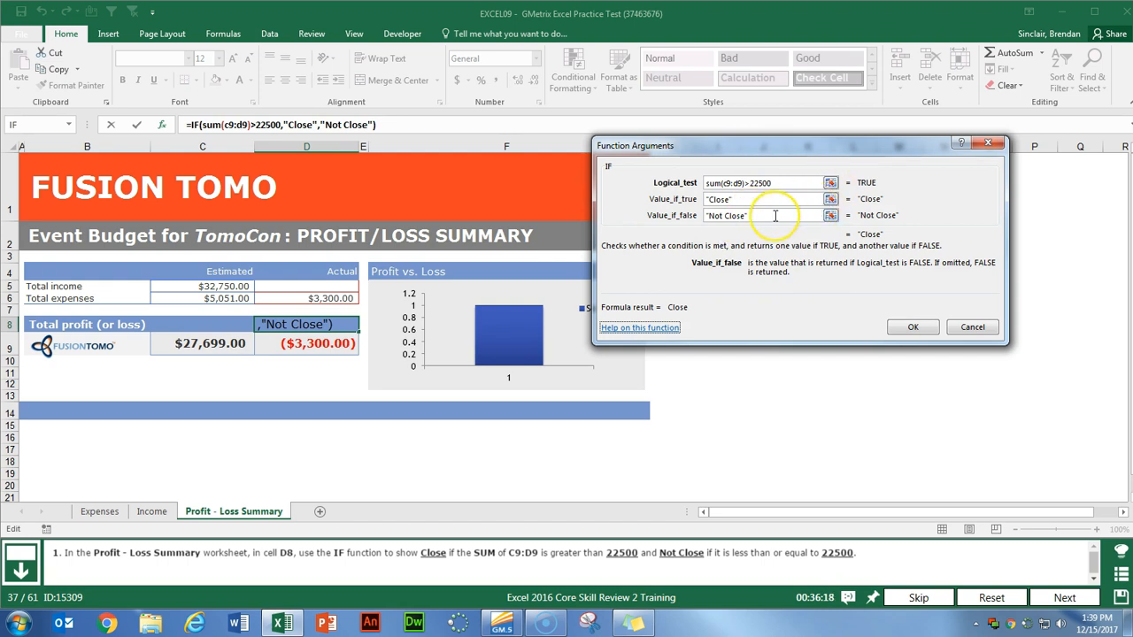
left_click(707, 199)
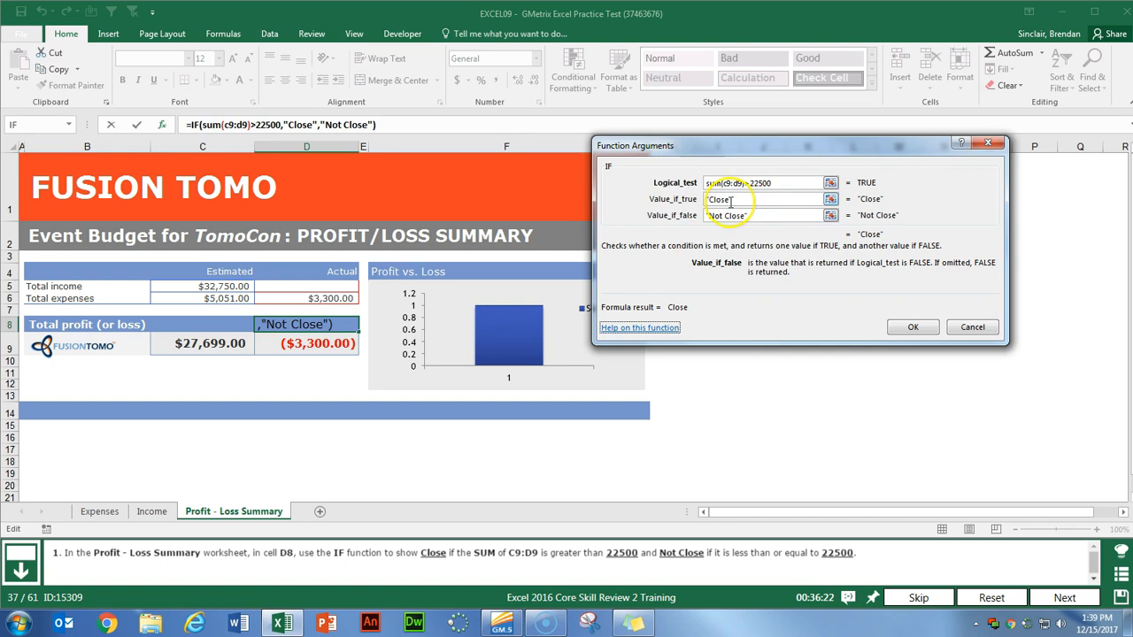
left_click(915, 328)
left_click(1065, 598)
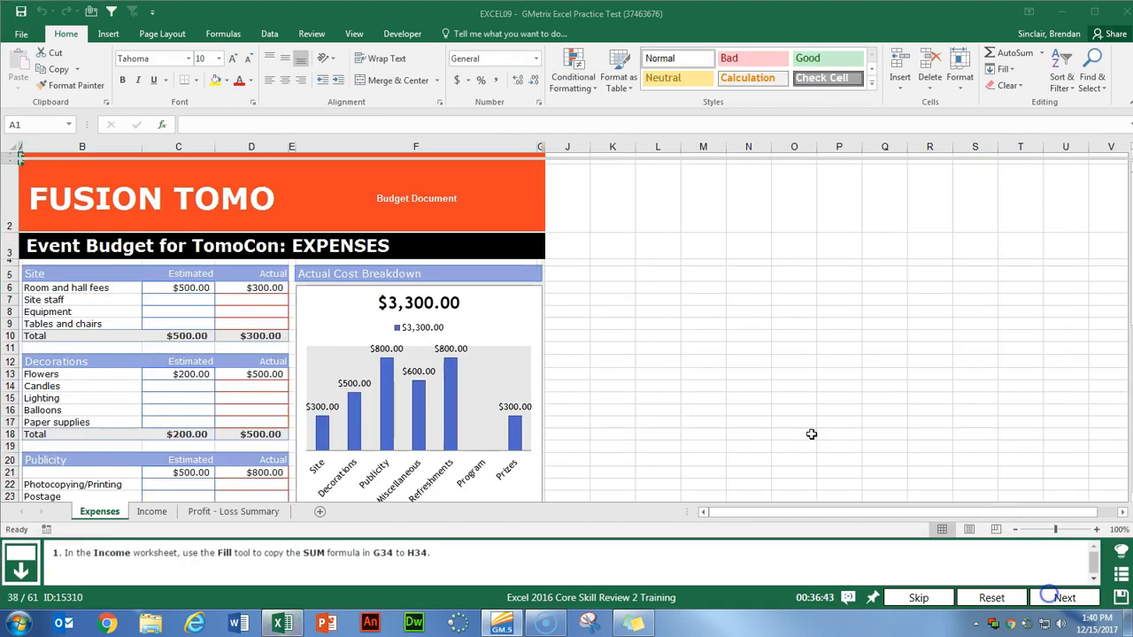
In the Income worksheet, fill the SUM formula from cell G34 to H34 and advance to the next task.
left_click(151, 512)
scroll(327, 425, "down", 1)
scroll(326, 425, "down", 4)
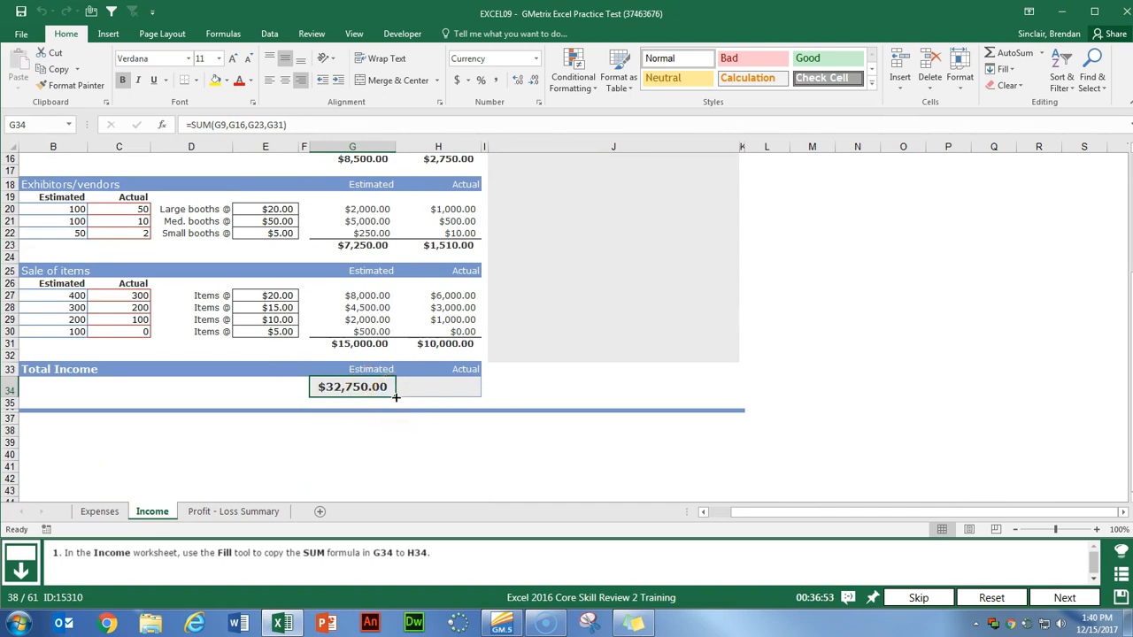
left_click_drag(395, 397, 396, 397)
left_click(1065, 598)
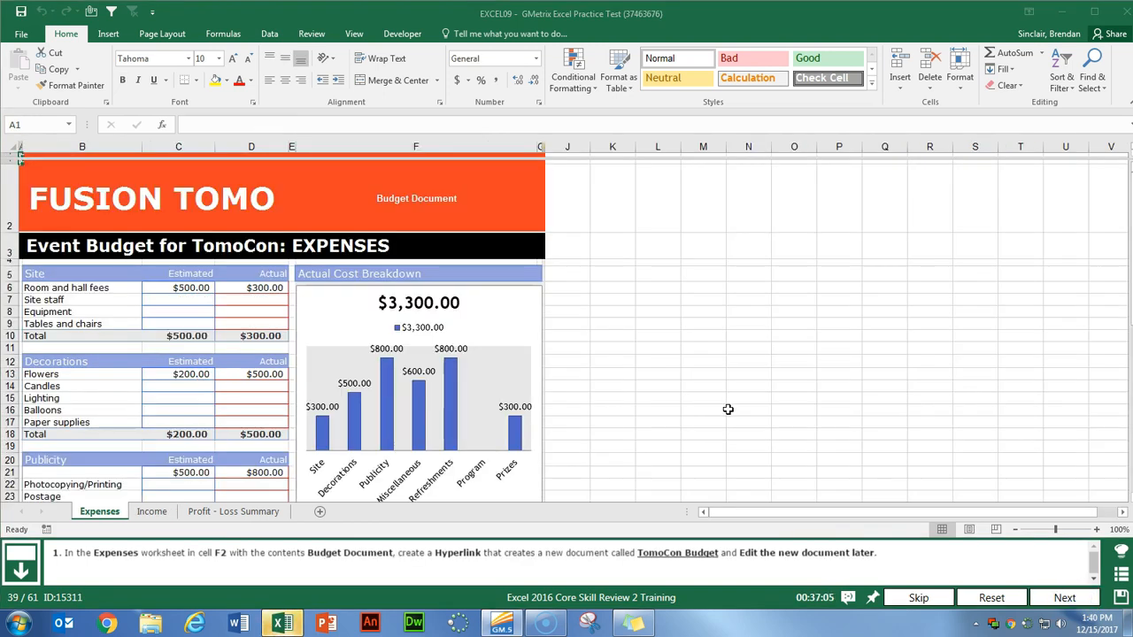
double_click(410, 196)
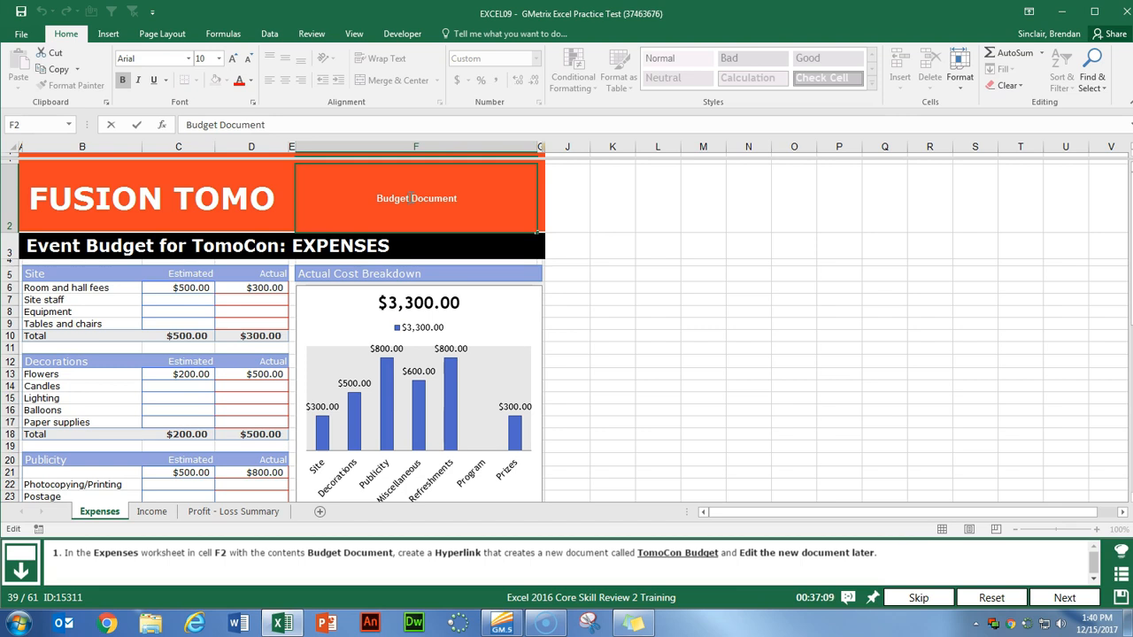
left_click(445, 207)
left_click(449, 232)
left_click(463, 264)
Add a hyperlink to cell F2 that creates a new document named TomoCon Budget, using the option Edit the new document later.
left_click(461, 204)
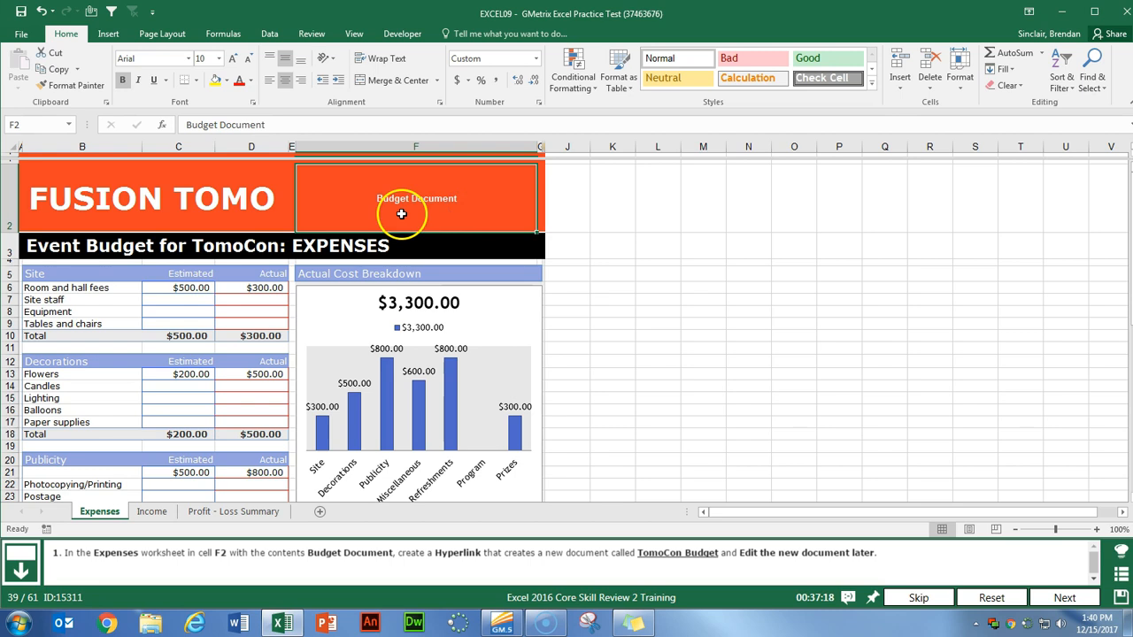
left_click(108, 34)
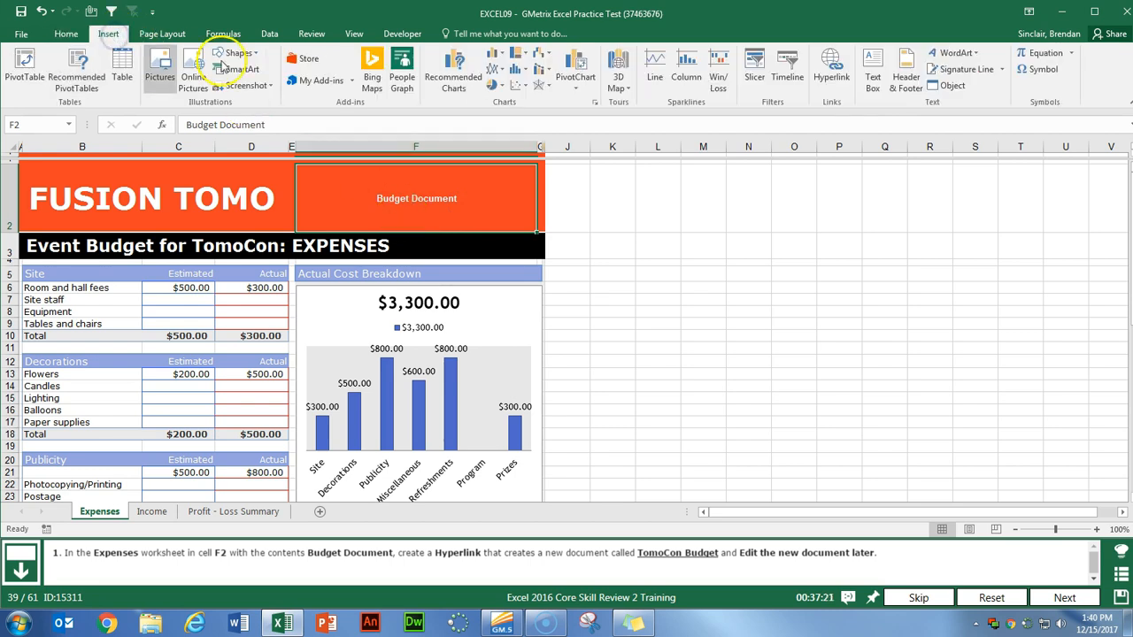
left_click(831, 71)
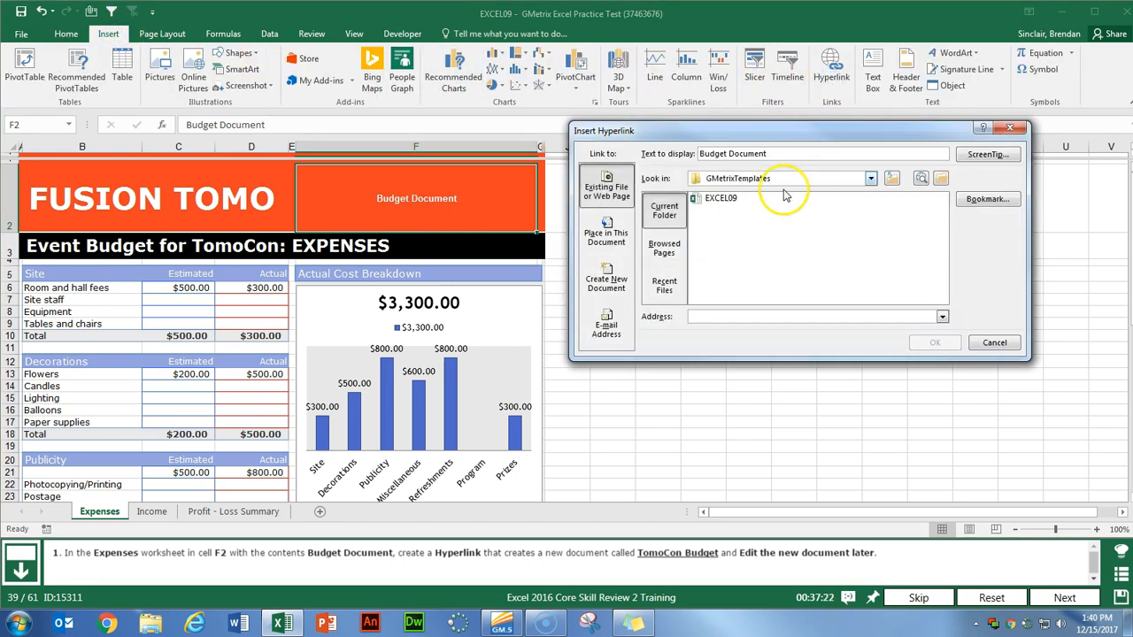
left_click(605, 281)
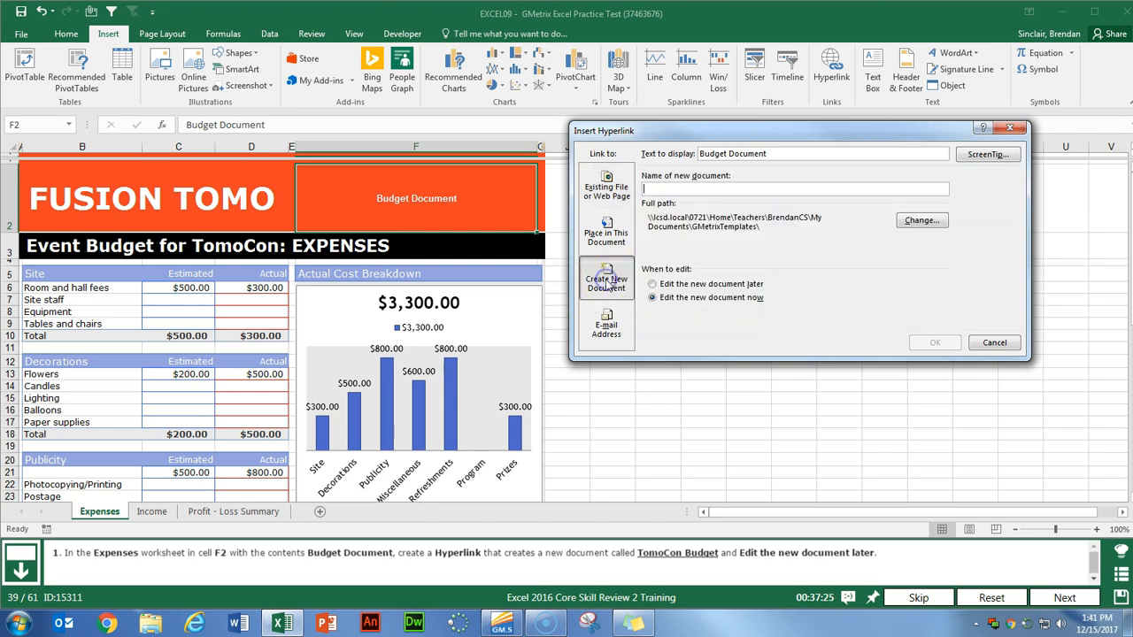
left_click(719, 190)
type("TomoCon Budget")
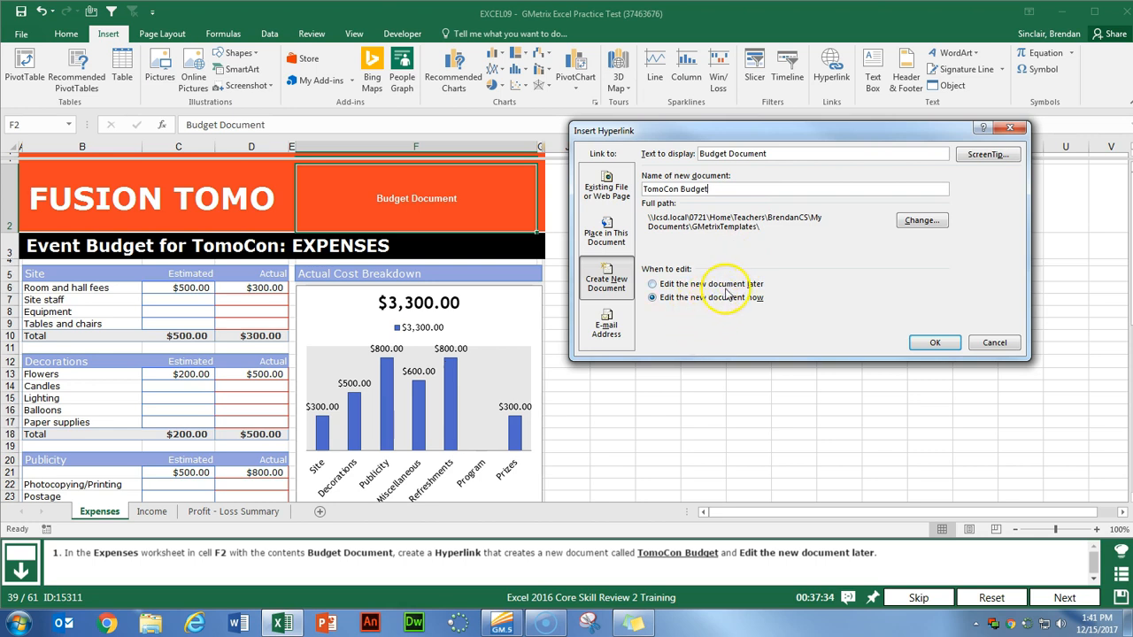
left_click(694, 285)
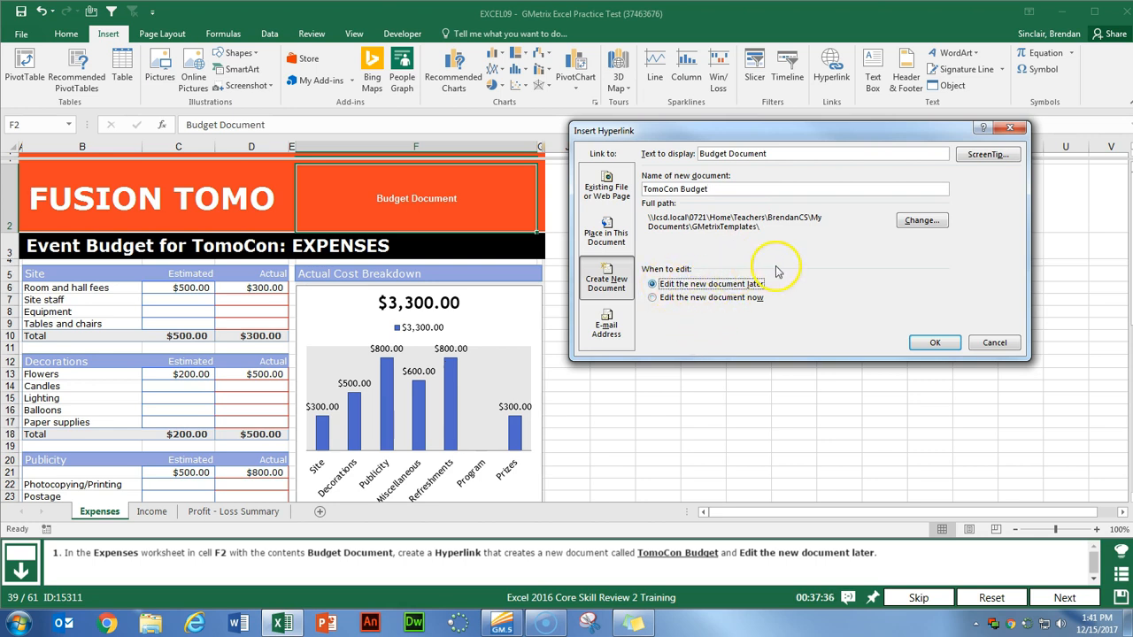
left_click(942, 343)
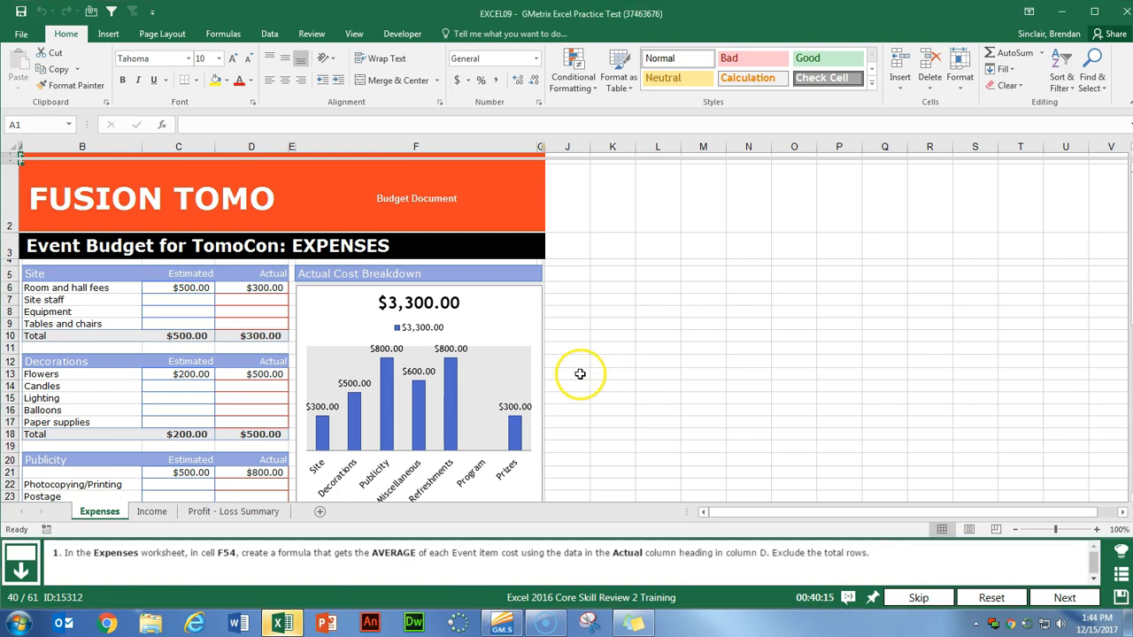
In cell F54 of the Expenses worksheet, search for the AVERAGE function and insert it.
left_click(580, 374)
scroll(496, 398, "down", 13)
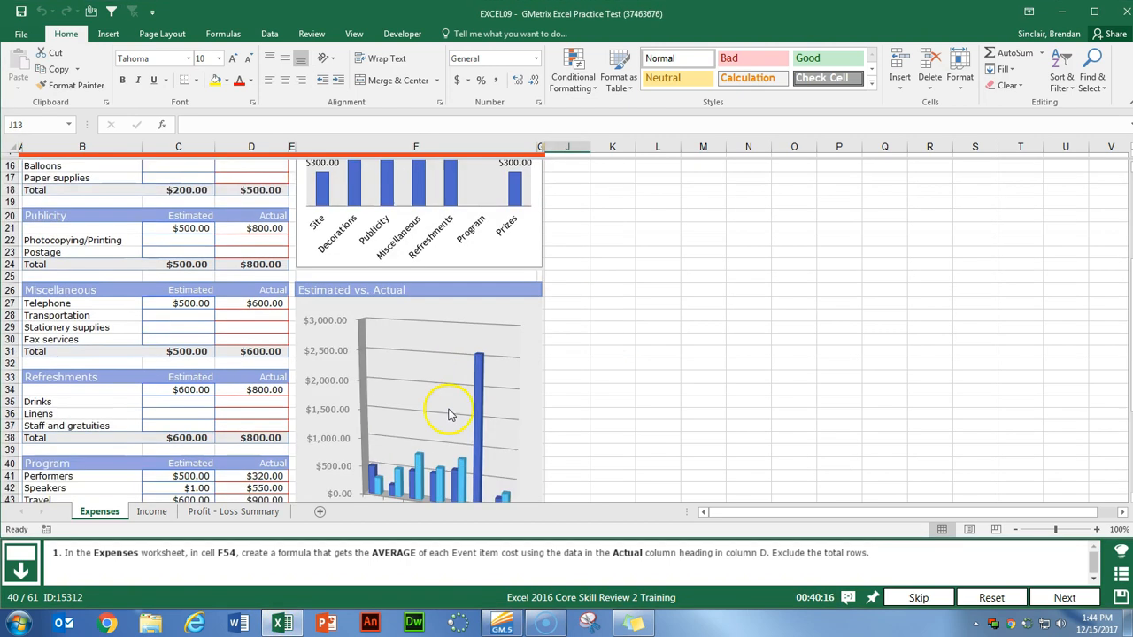
left_click(413, 345)
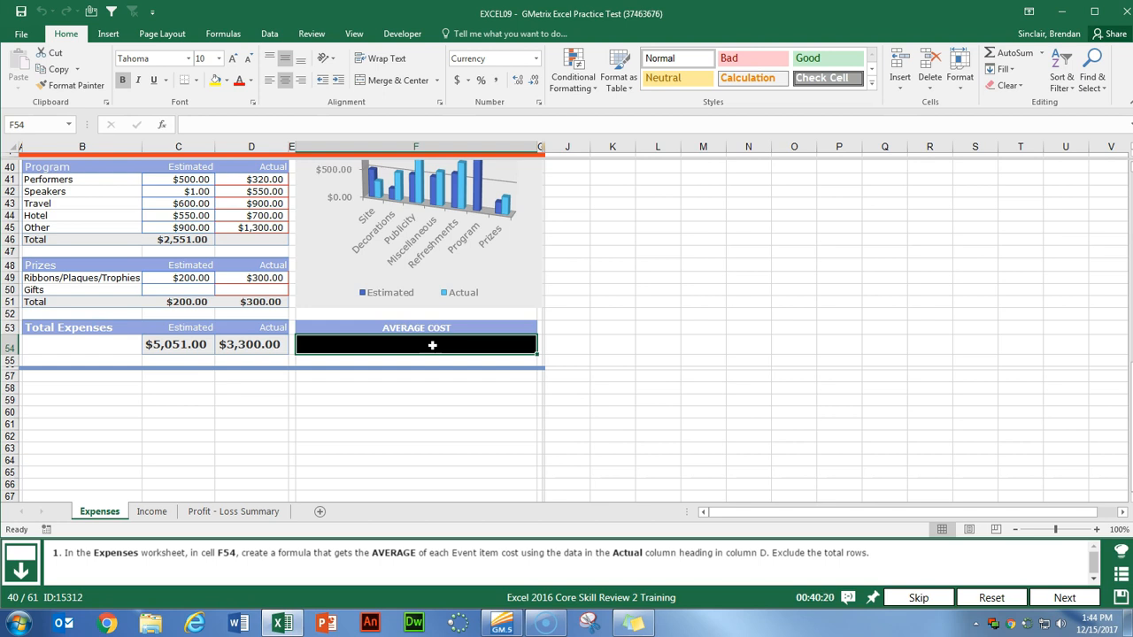
left_click(162, 124)
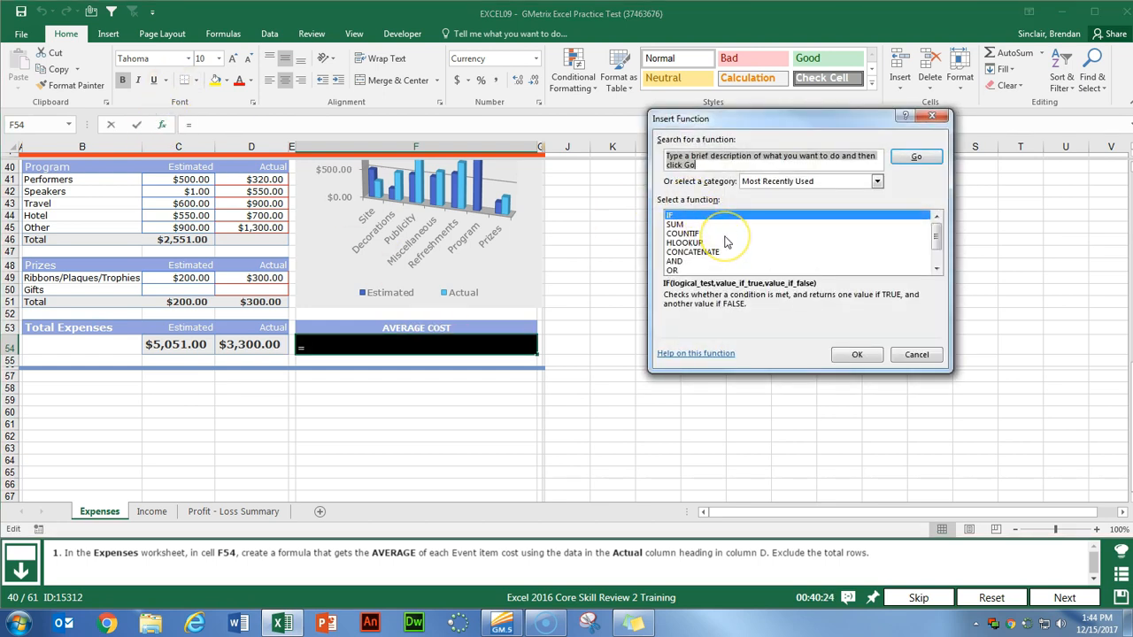
type("average")
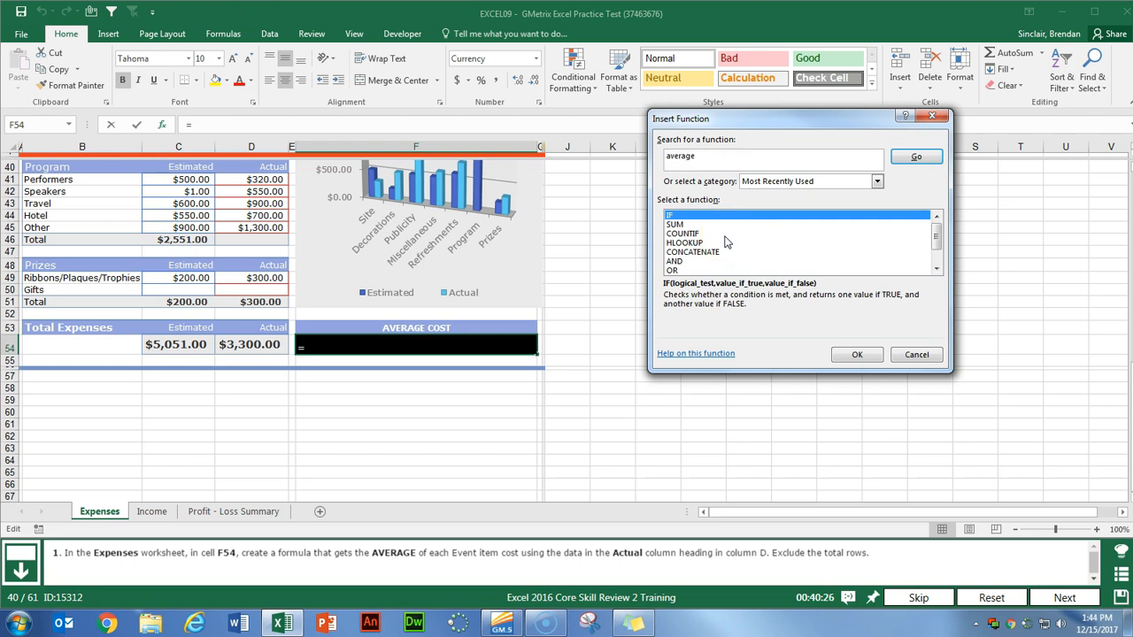
left_click(916, 157)
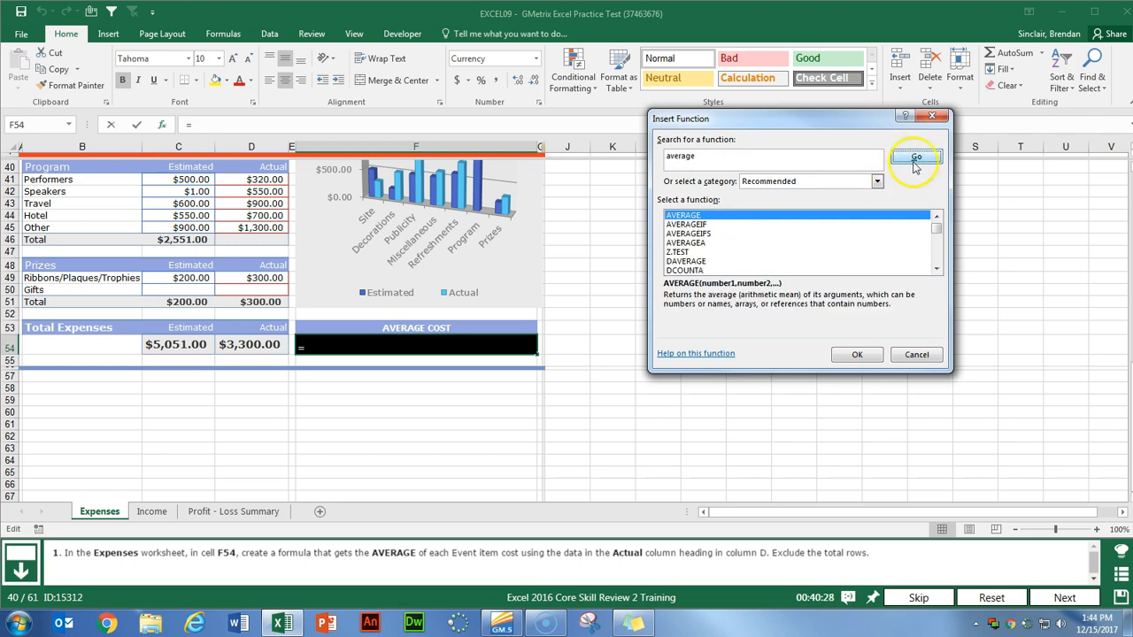
left_click(857, 355)
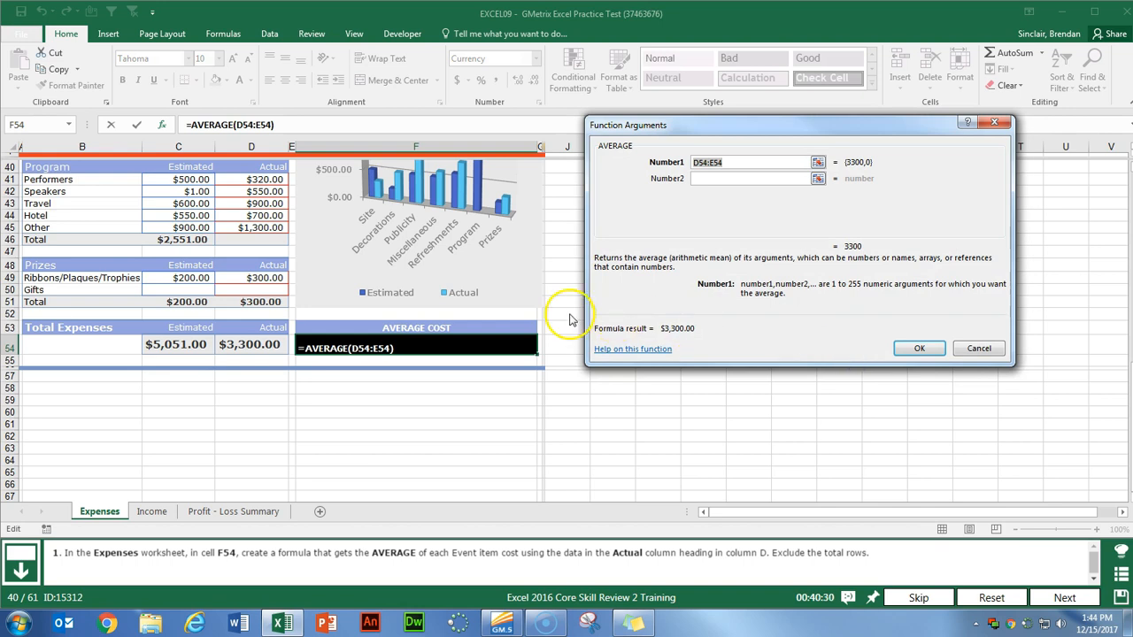
Set the AVERAGE function's first argument to D6:D9 and its second argument to D13:D17.
scroll(342, 304, "up", 13)
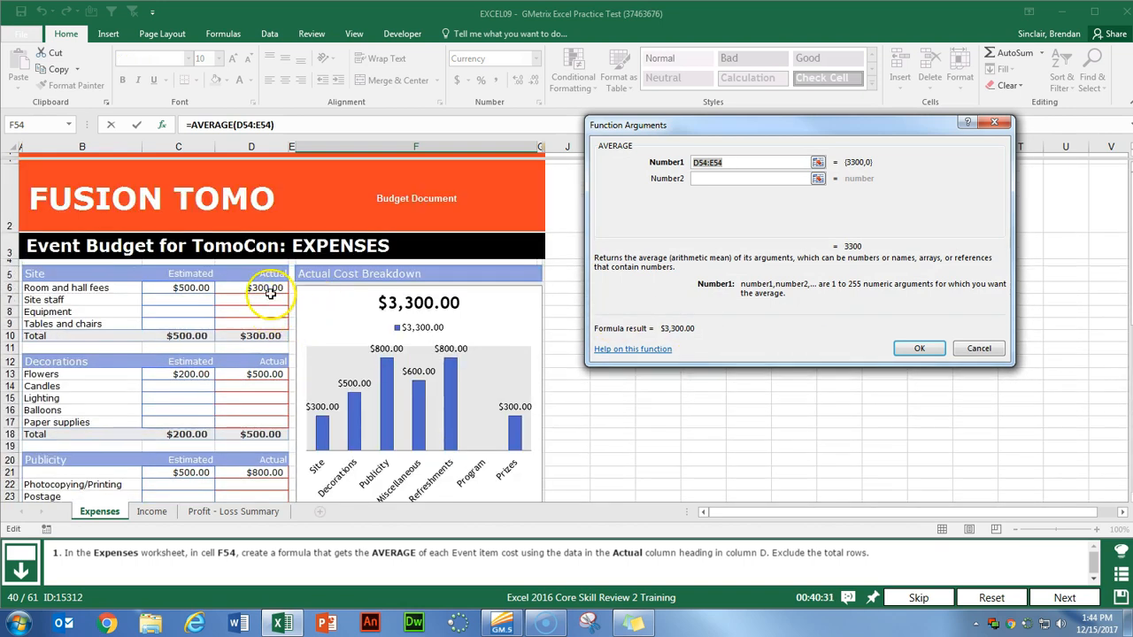
left_click_drag(271, 287, 257, 327)
left_click(274, 322)
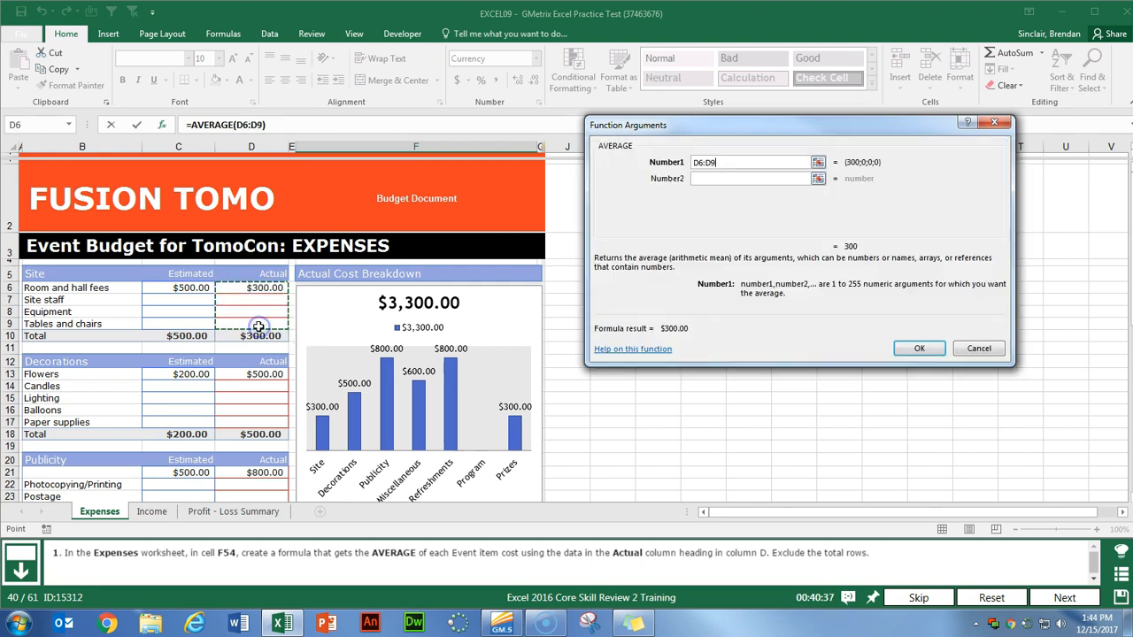
left_click(708, 163)
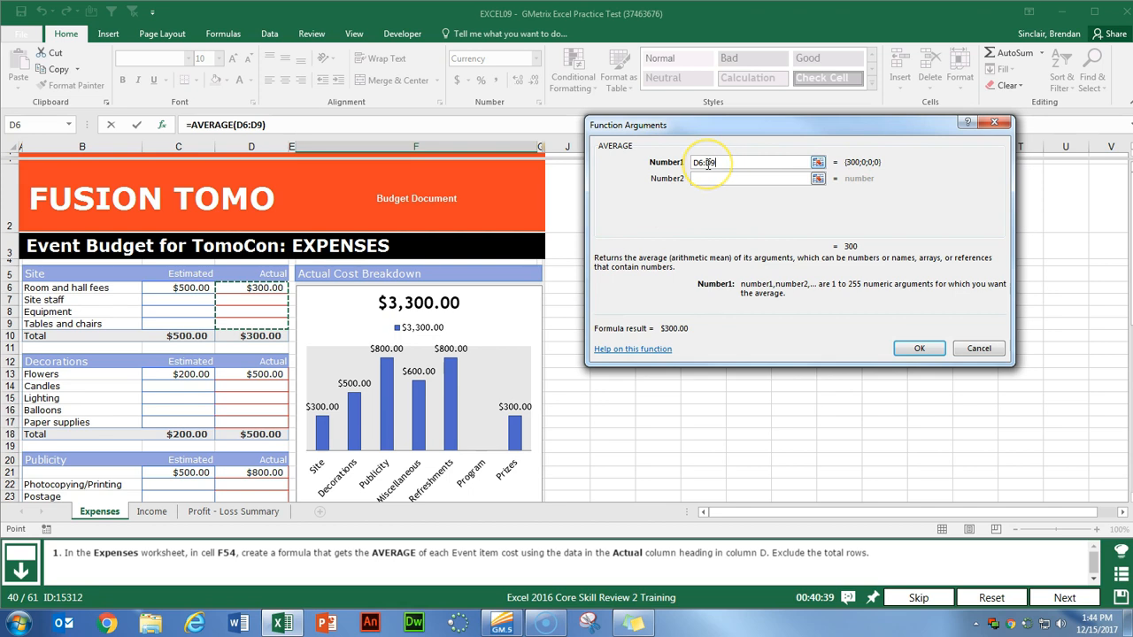
left_click(708, 178)
left_click_drag(264, 374, 266, 426)
Add the ranges D21:D23, D27:D30, D34:D37, D41:D45 and D49:D50 as further AVERAGE arguments, confirm the formula and advance to the next task.
scroll(265, 389, "down", 3)
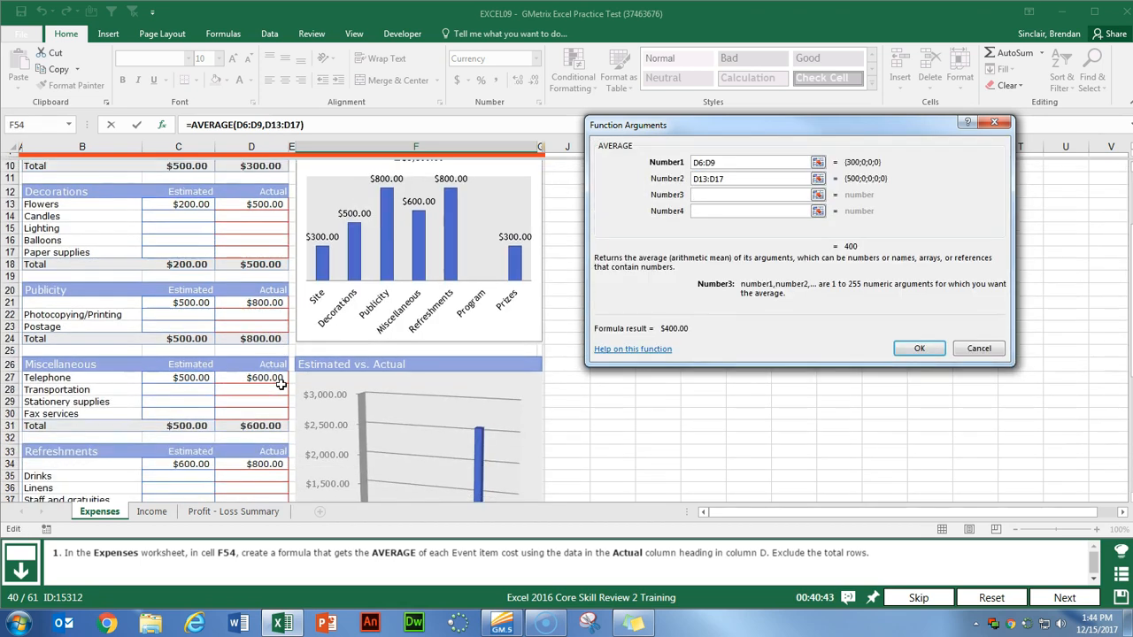
scroll(272, 376, "up", 1)
left_click_drag(257, 338, 255, 401)
key("Tab")
scroll(258, 363, "down", 2)
key("Tab")
scroll(257, 372, "down", 1)
key("Tab")
scroll(256, 423, "down", 2)
scroll(257, 447, "down", 3)
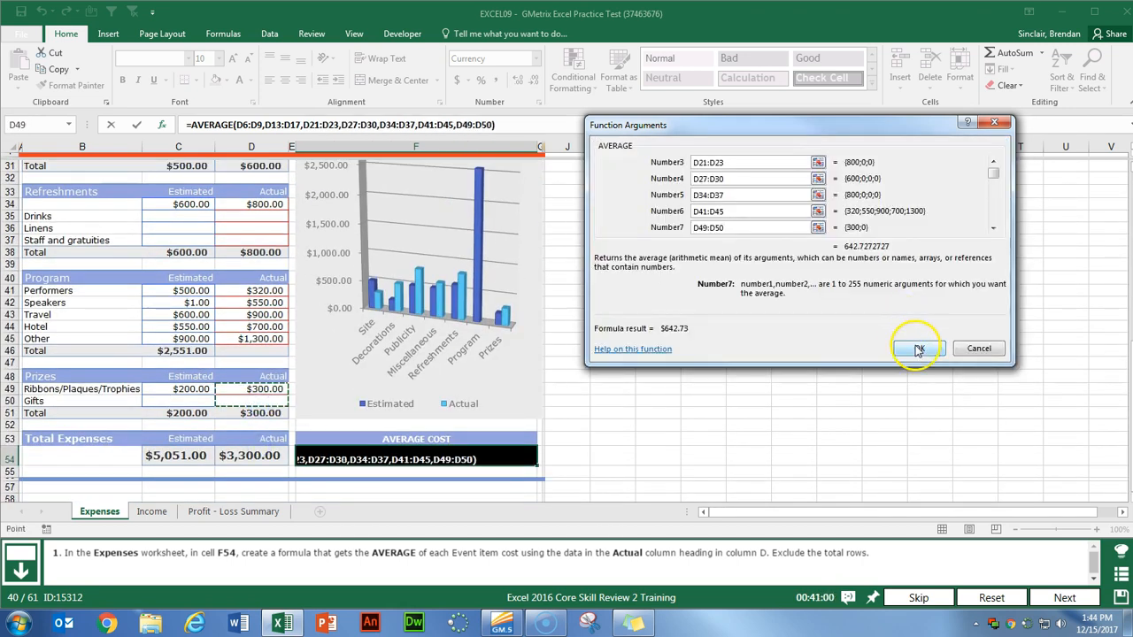
left_click(916, 345)
left_click(1065, 597)
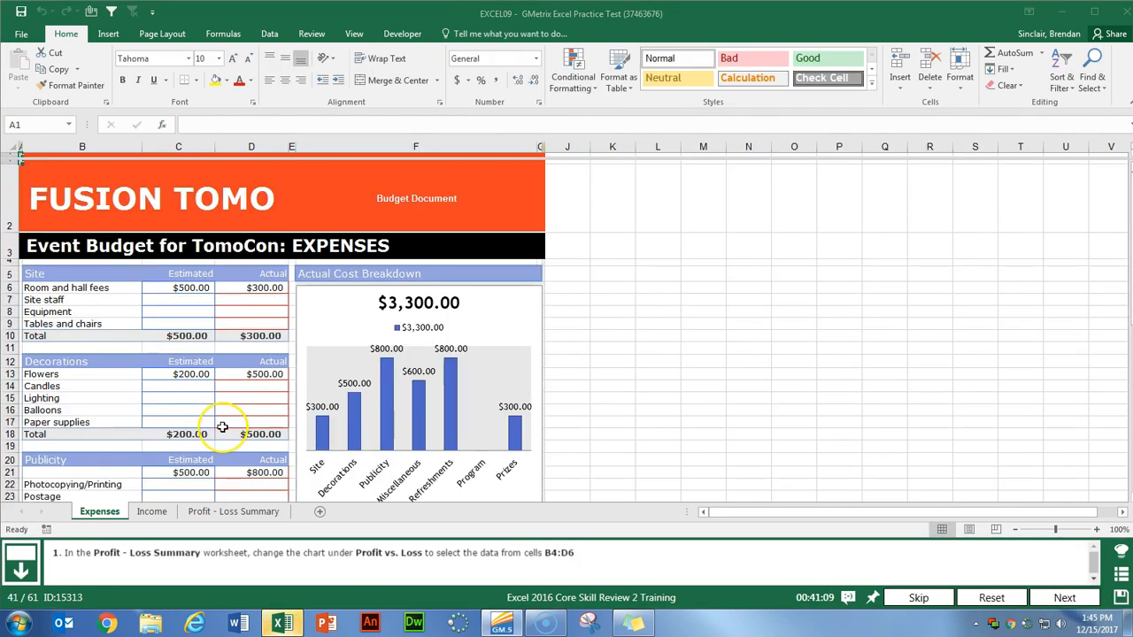
In the Profit - Loss Summary worksheet, set the data range of the chart under Profit vs. Loss to cells B4:D6.
left_click(226, 511)
left_click(520, 314)
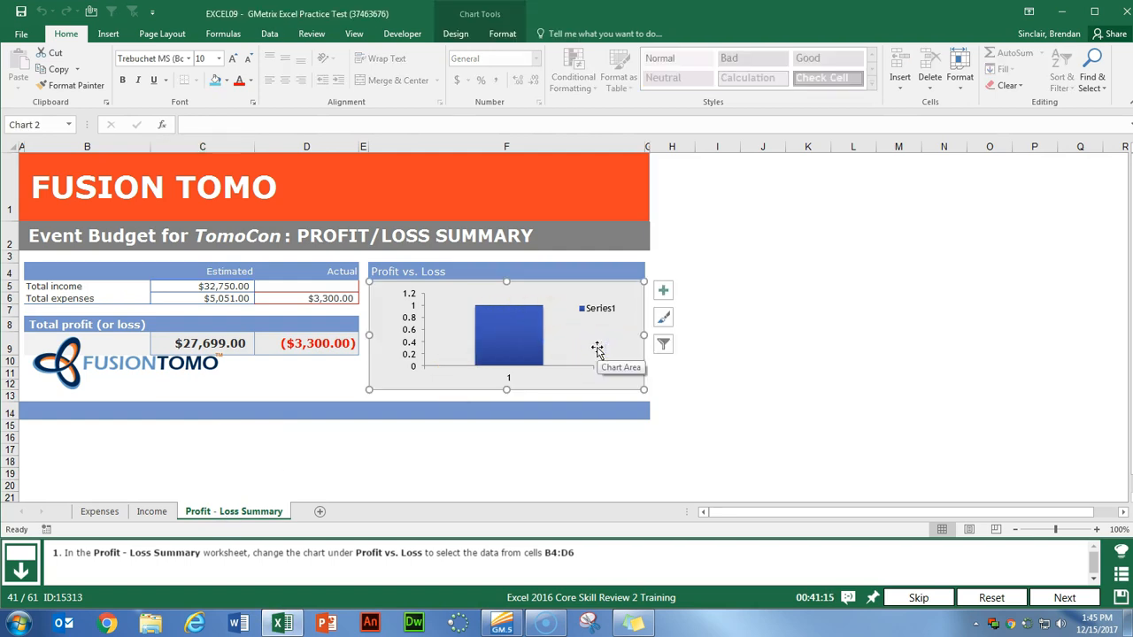
left_click(459, 33)
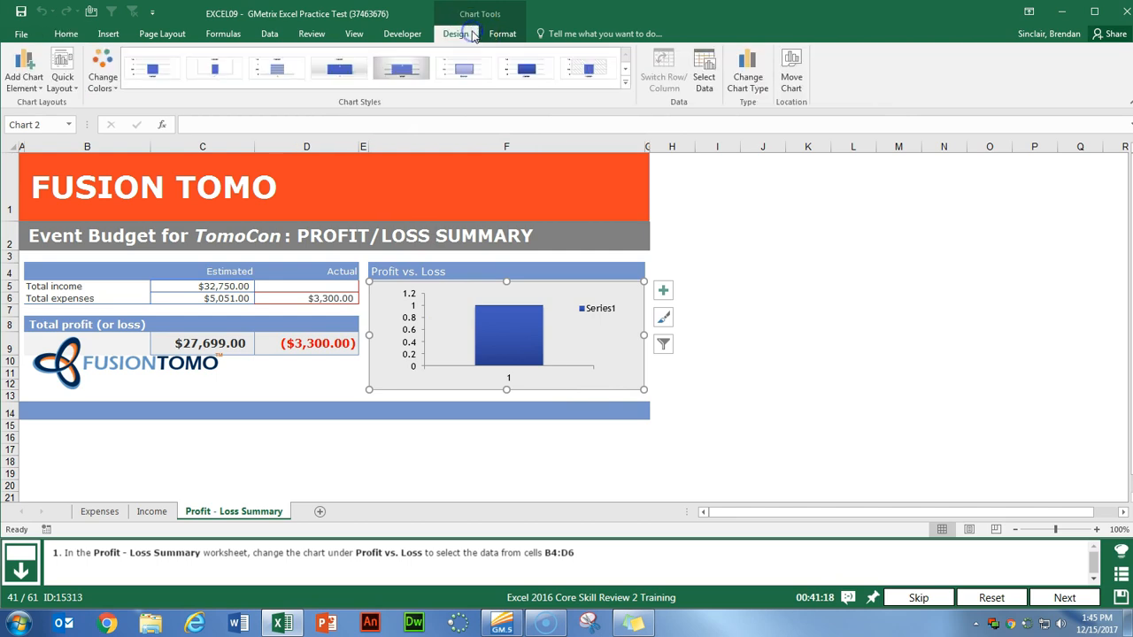
left_click(705, 86)
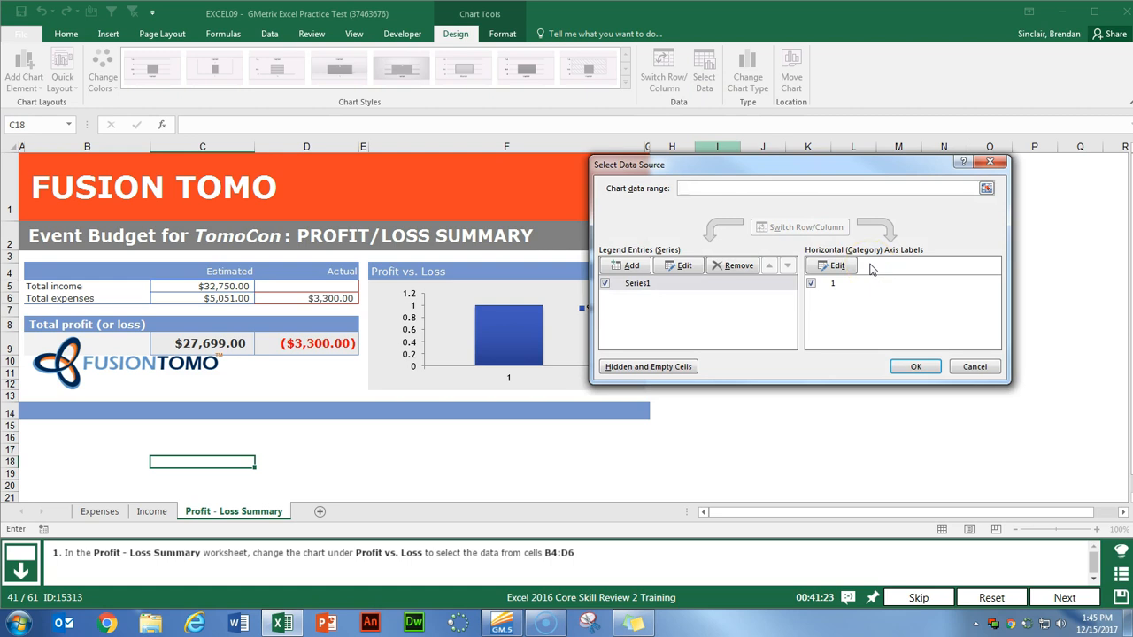
left_click(986, 187)
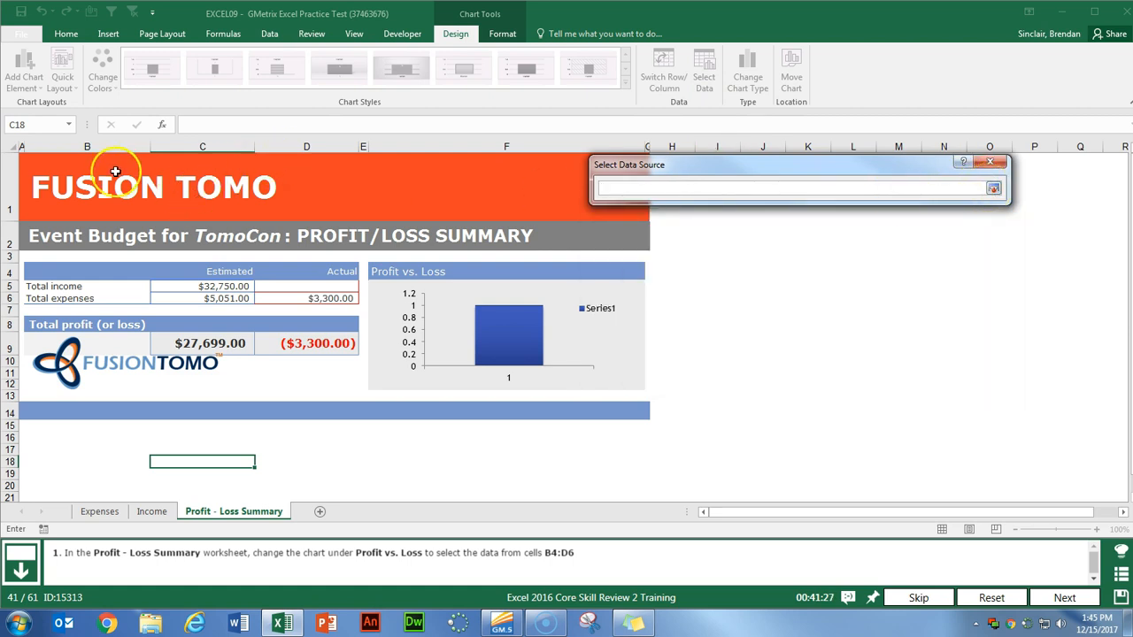
left_click_drag(97, 271, 308, 303)
left_click(994, 190)
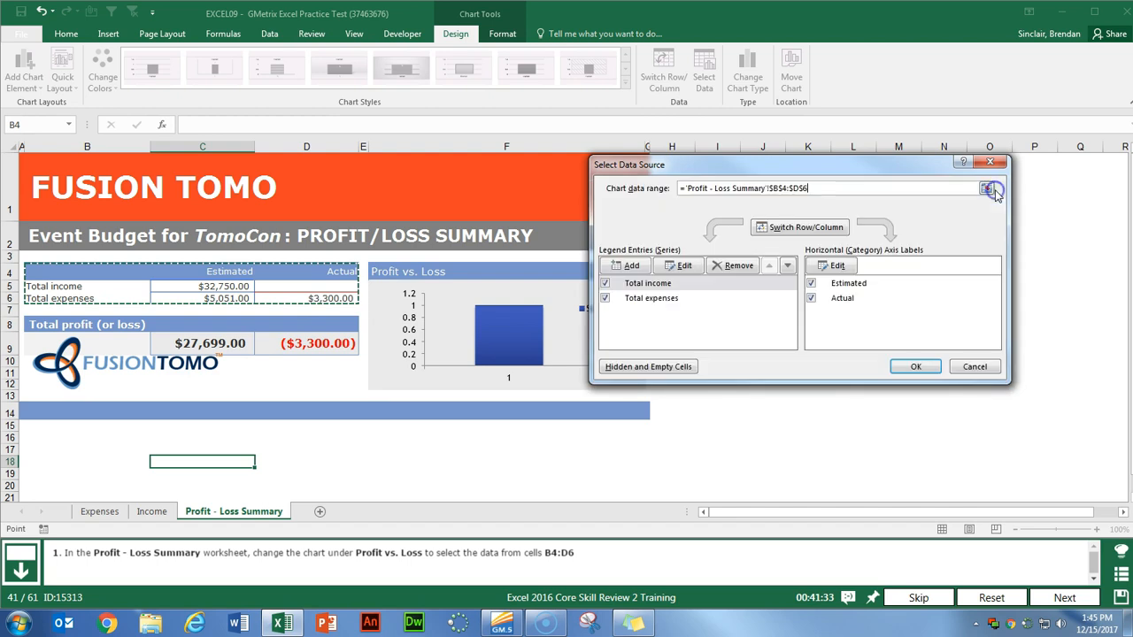
left_click(912, 366)
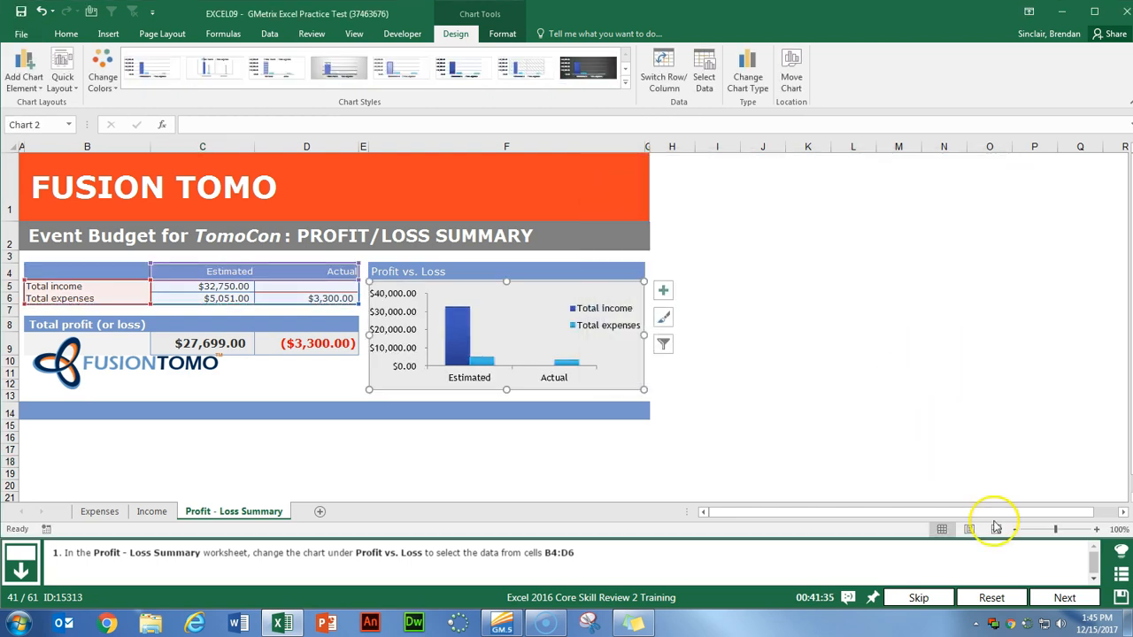